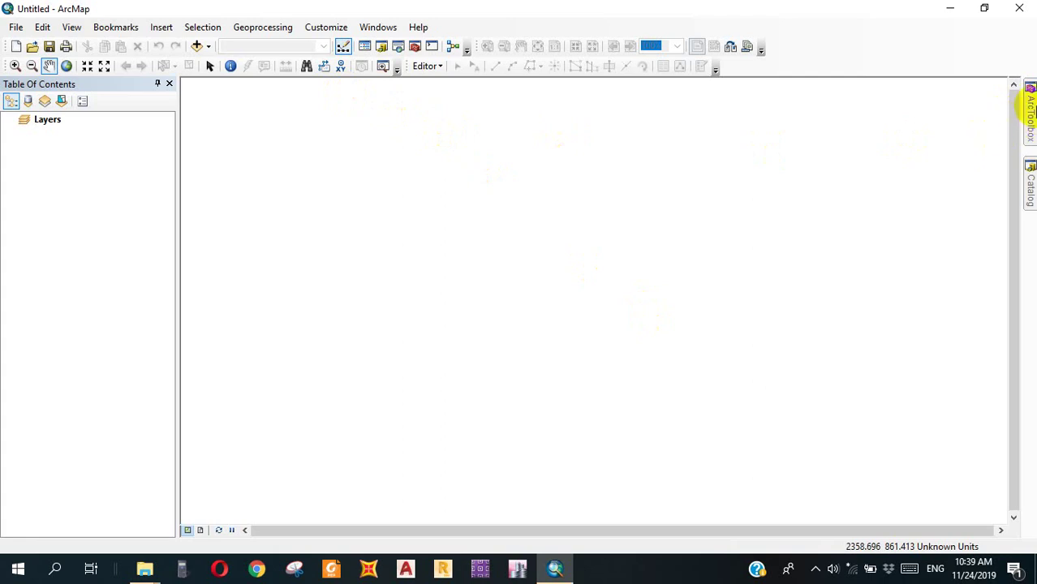
# Open ArcToolbox, collapse its Data Management Tools toolbox and widen the toolbox window.
pyautogui.click(1031, 113)
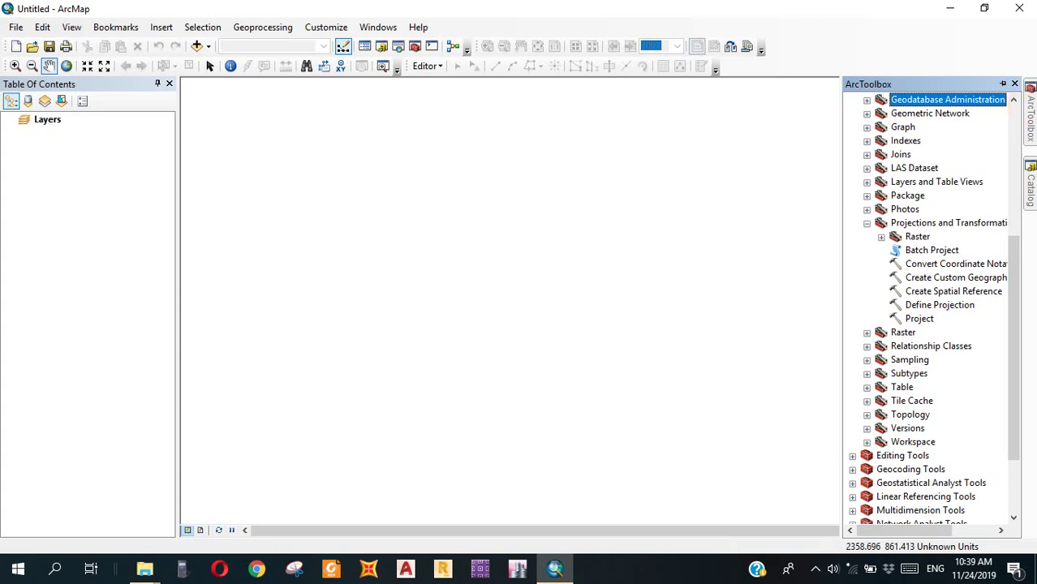
pyautogui.doubleClick(892, 222)
pyautogui.scroll(6, 896, 226)
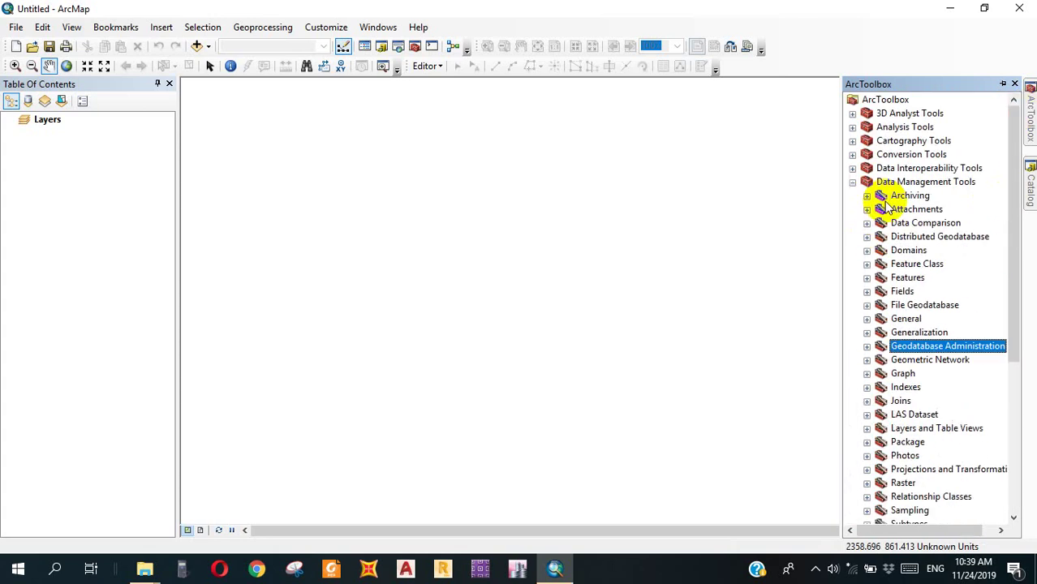
pyautogui.click(852, 182)
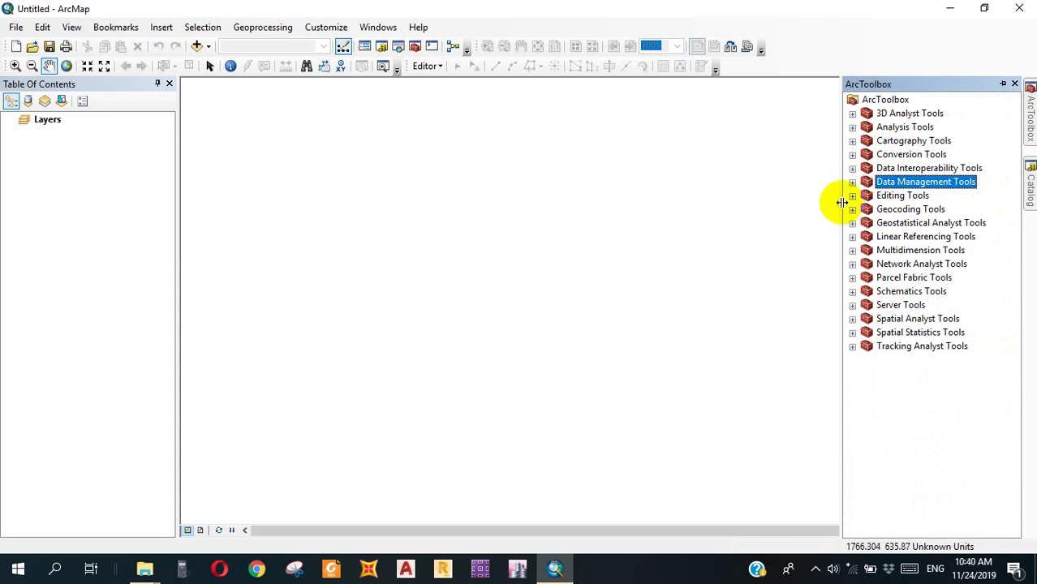
pyautogui.moveTo(840, 202); pyautogui.dragTo(809, 202)
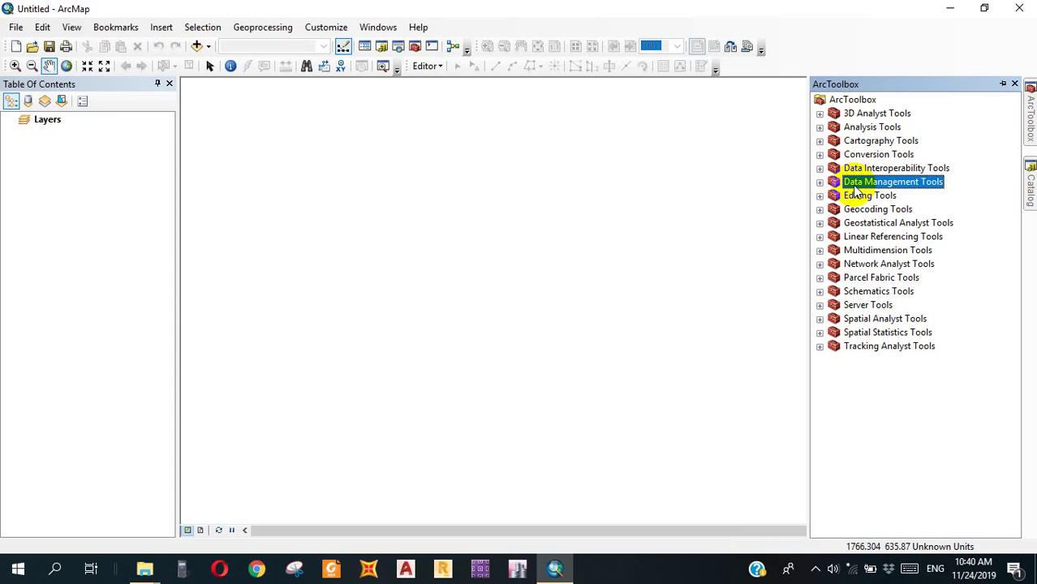
# Examine the Buffer and Intersect tools in the Proximity and Overlay toolsets of Analysis Tools, and collapse the toolbox again.
pyautogui.click(863, 129)
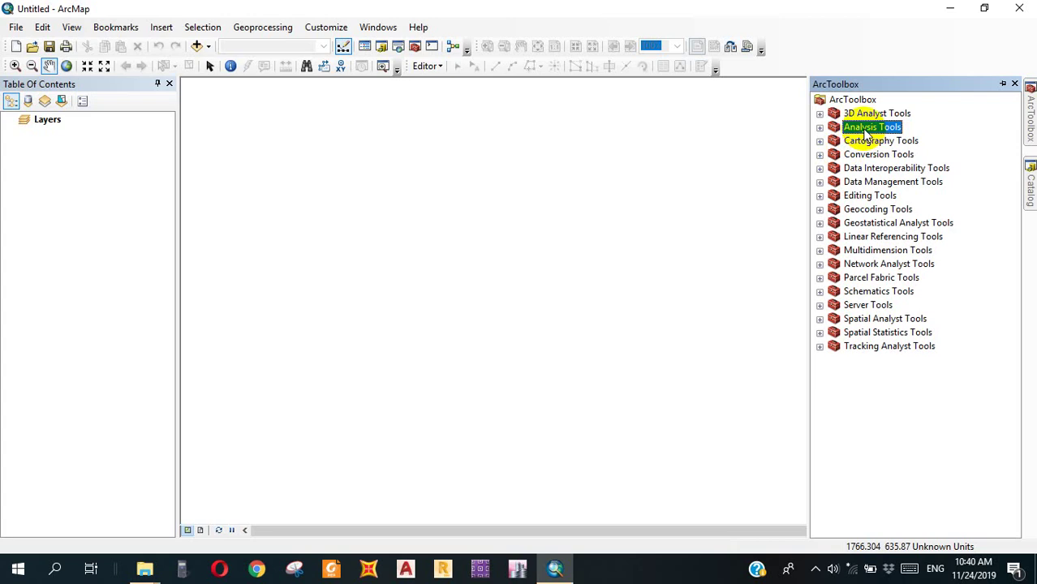
pyautogui.click(821, 128)
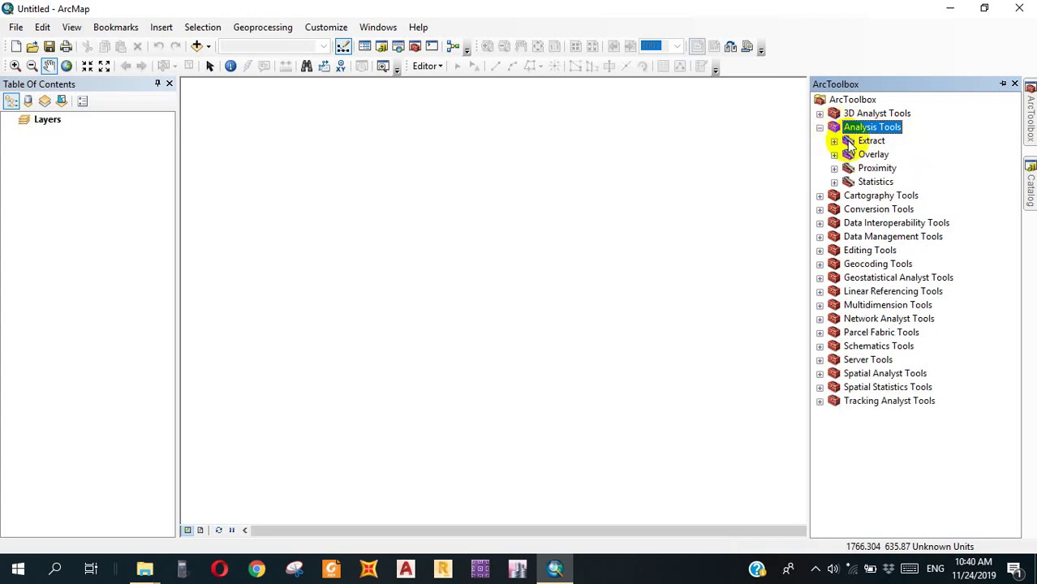
pyautogui.doubleClick(852, 169)
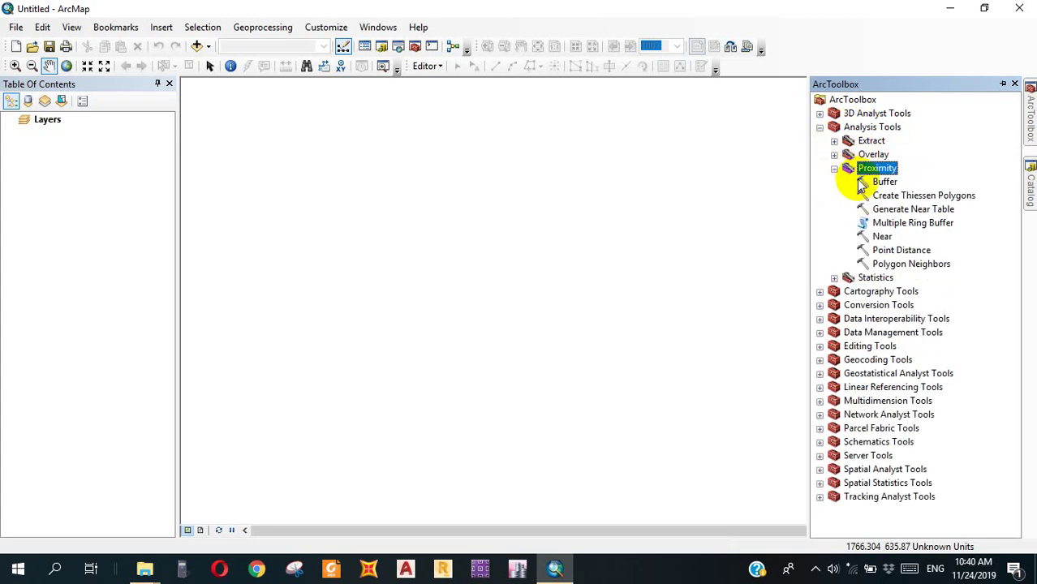
pyautogui.click(881, 183)
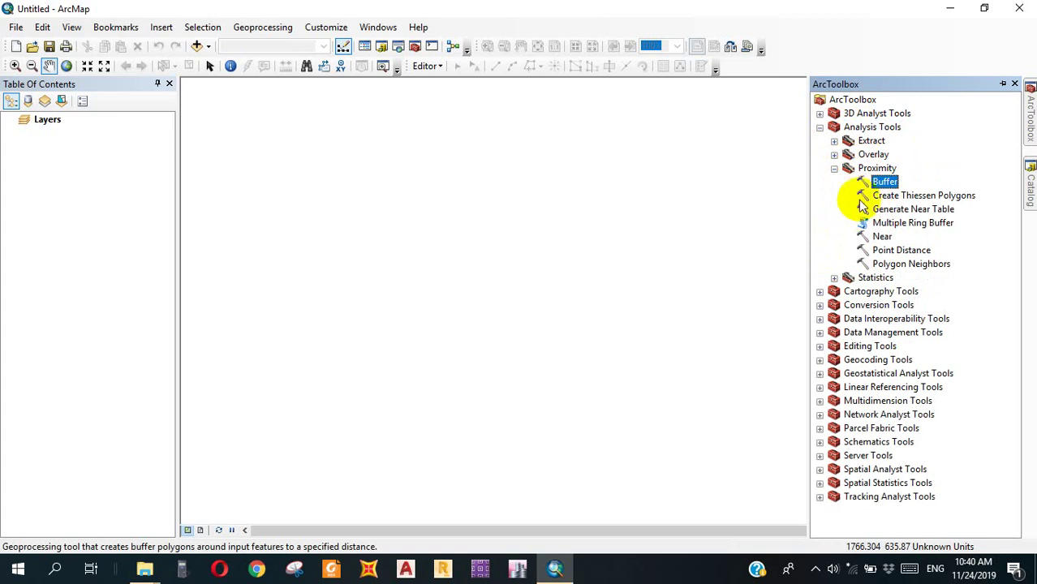
pyautogui.doubleClick(867, 155)
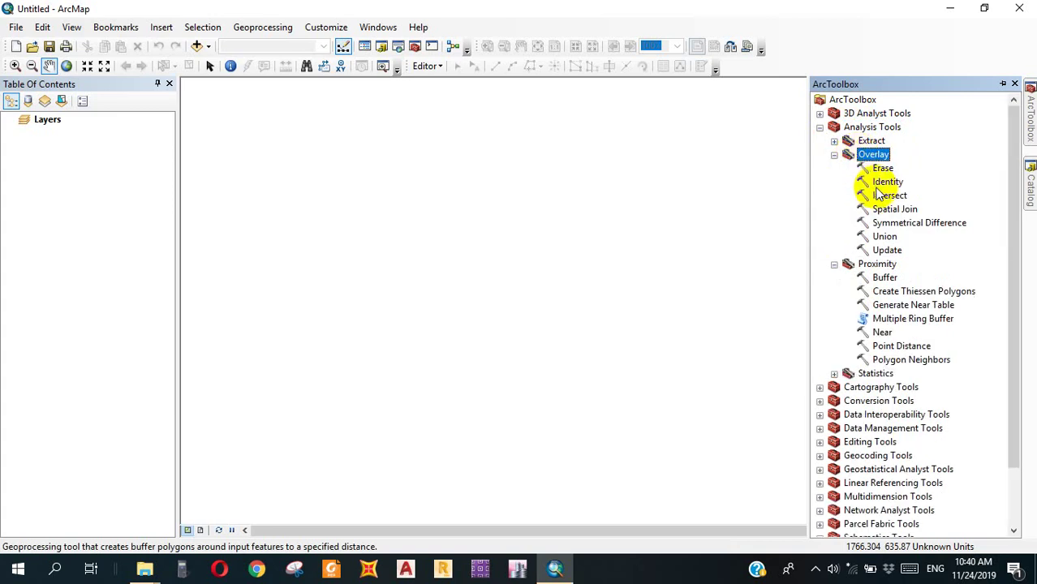
pyautogui.click(878, 196)
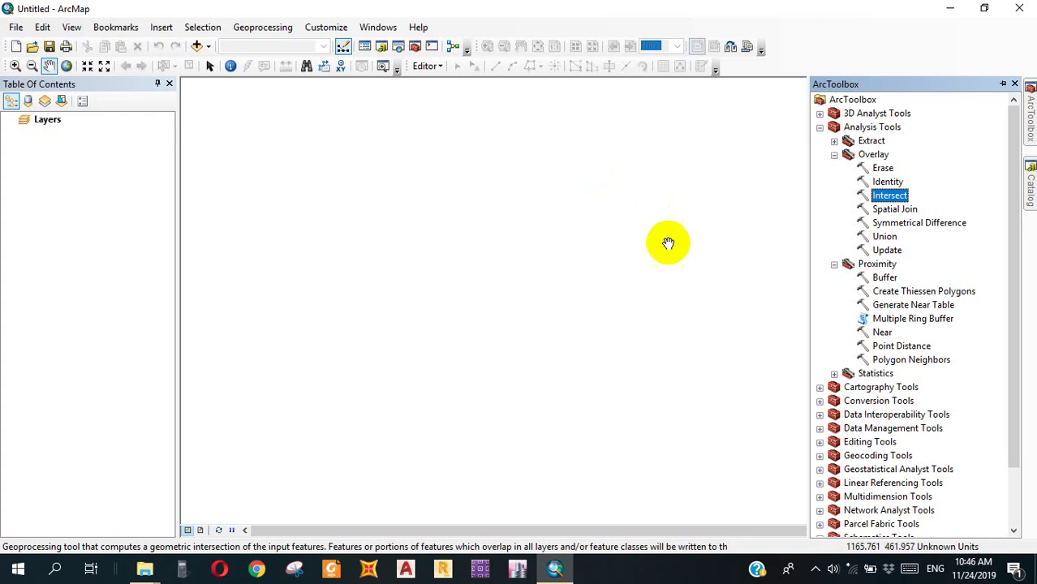
pyautogui.click(834, 154)
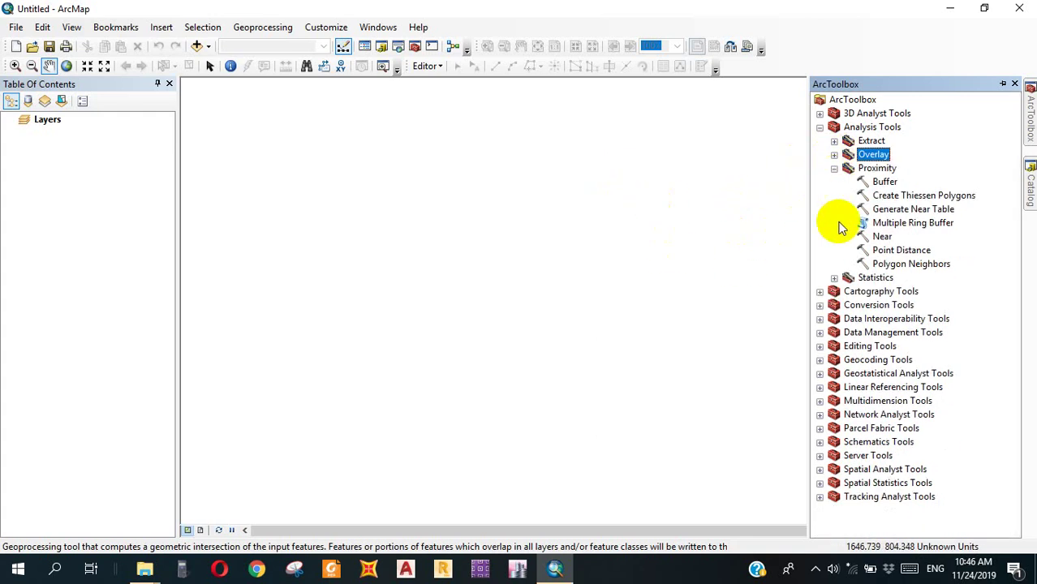
pyautogui.click(834, 168)
pyautogui.click(819, 128)
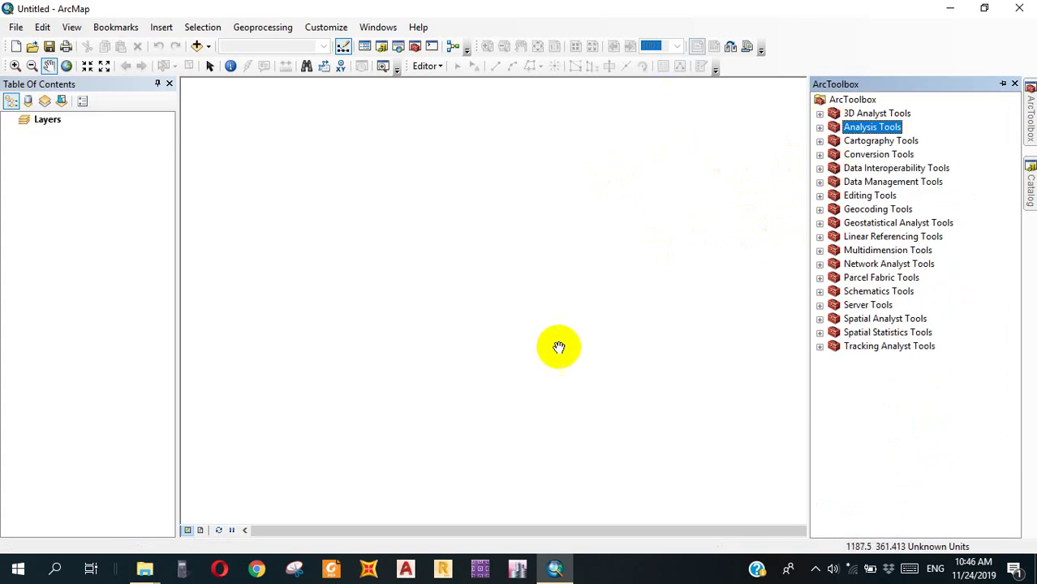
# Add the Gaza_gov feature class from DATA_IMPORTANT.gdb in the Desktop's App. 8 folder to the map.
pyautogui.click(1029, 179)
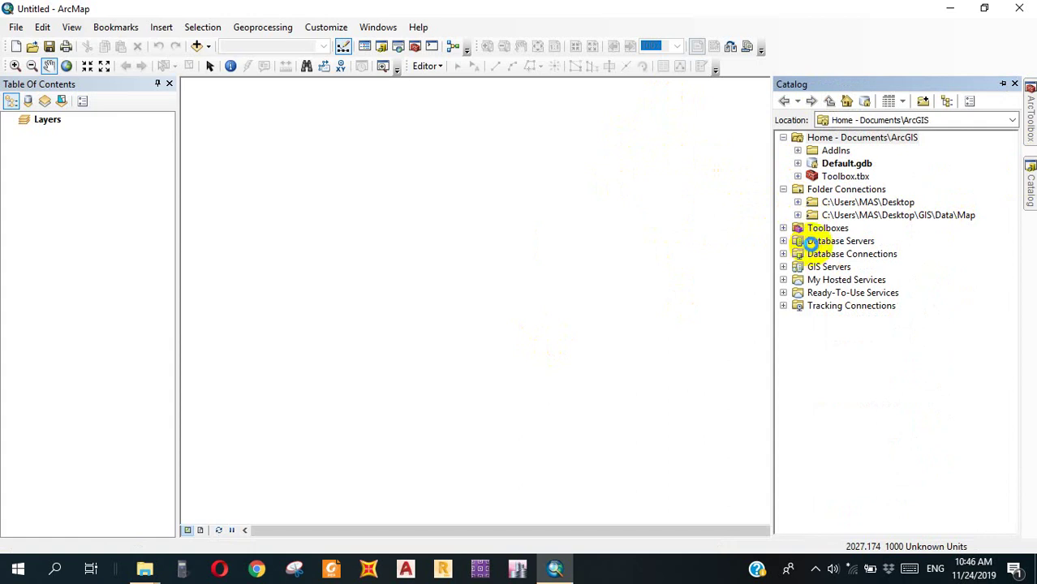
pyautogui.click(798, 202)
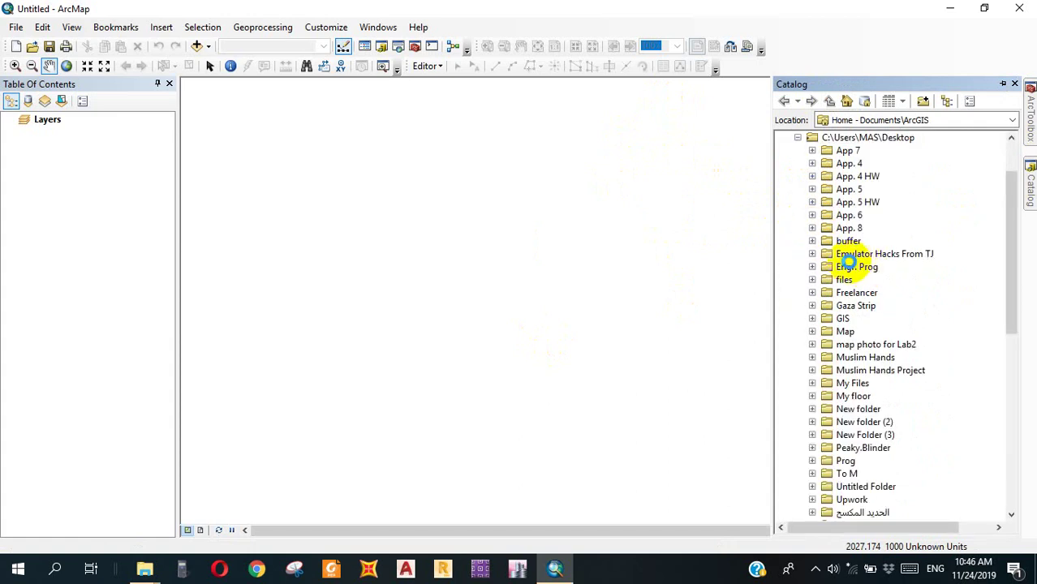
pyautogui.click(812, 228)
pyautogui.click(826, 228)
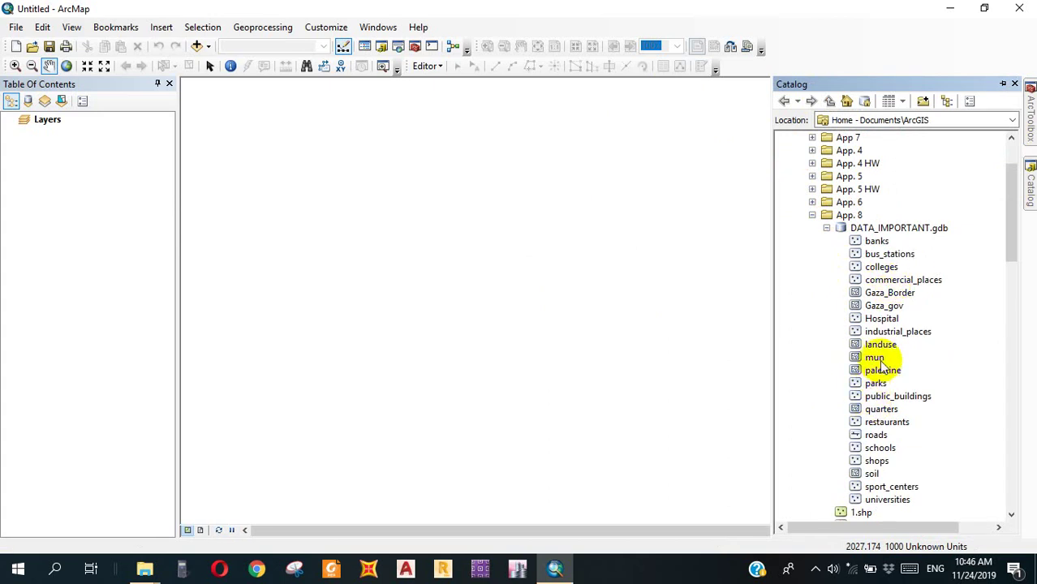
pyautogui.click(877, 307)
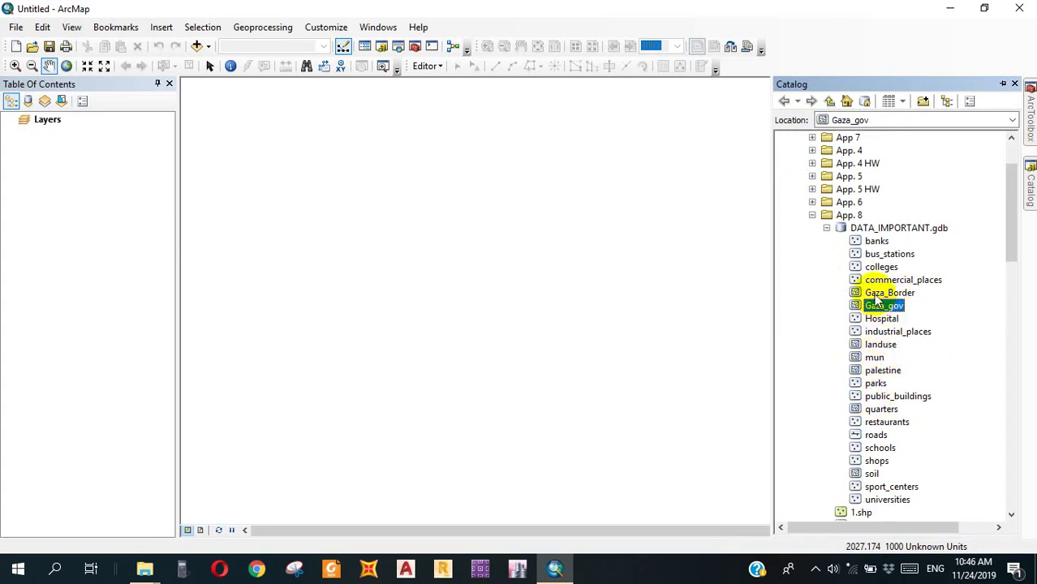
pyautogui.click(865, 291)
pyautogui.click(869, 307)
pyautogui.moveTo(867, 308)
pyautogui.mouseDown()
pyautogui.moveTo(768, 301)
pyautogui.moveTo(856, 320)
pyautogui.moveTo(949, 214)
pyautogui.moveTo(916, 226)
pyautogui.moveTo(858, 219)
pyautogui.mouseUp()
pyautogui.click(119, 255)
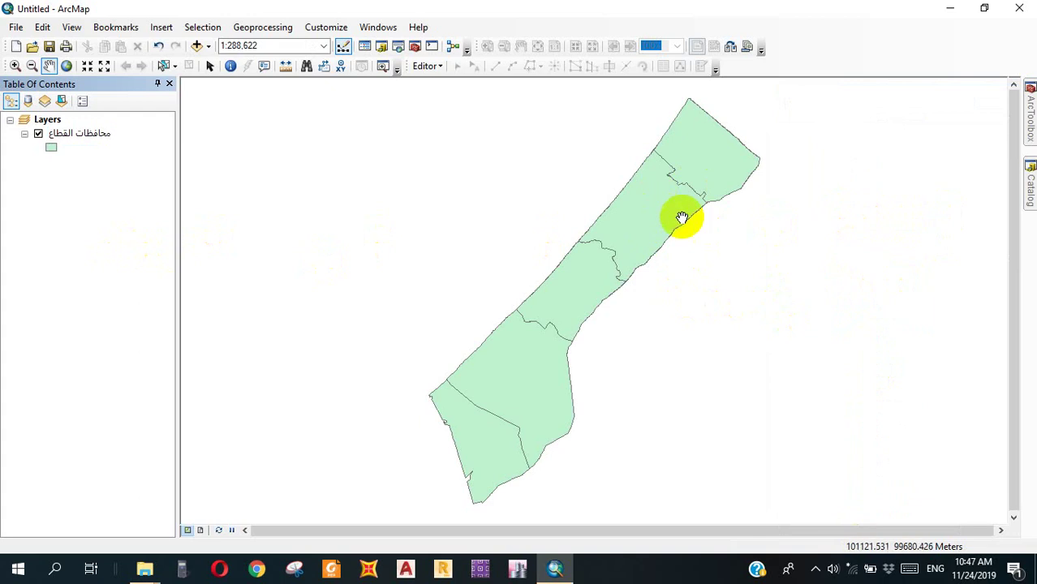
# Add the schools feature class from DATA_IMPORTANT.gdb to the map.
pyautogui.click(1027, 177)
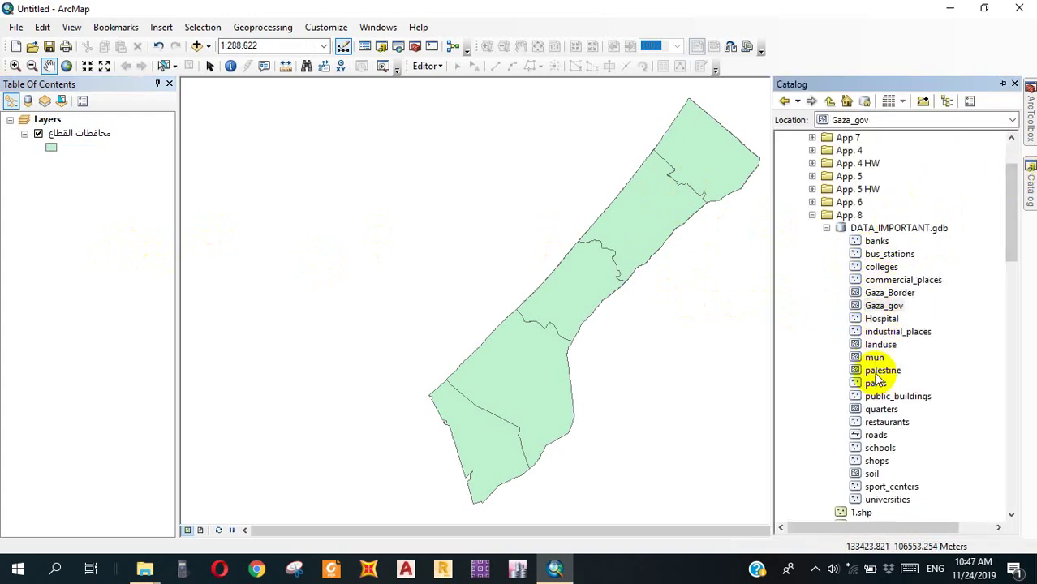
pyautogui.click(877, 448)
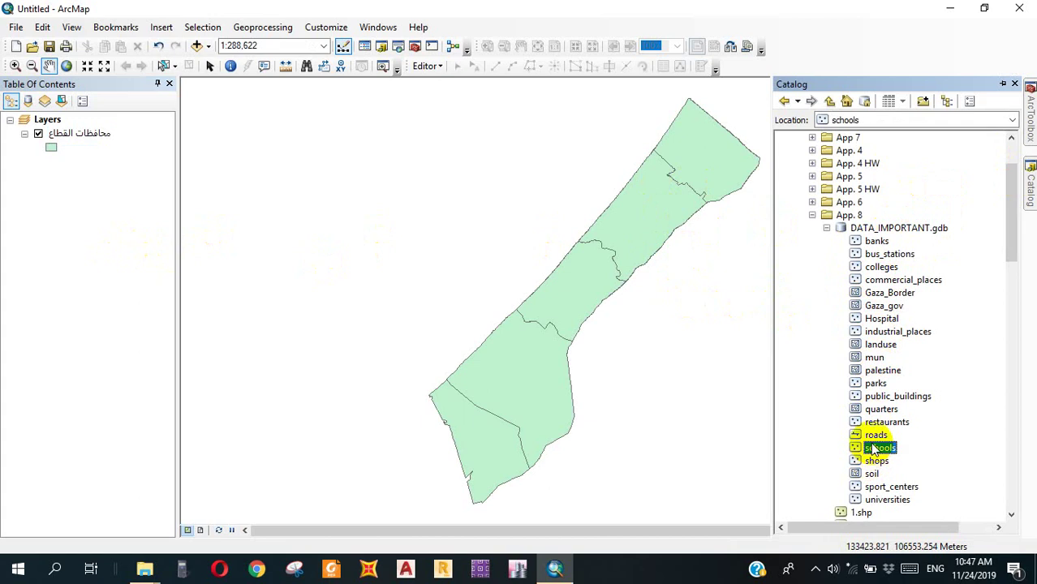
pyautogui.moveTo(878, 447); pyautogui.dragTo(723, 428)
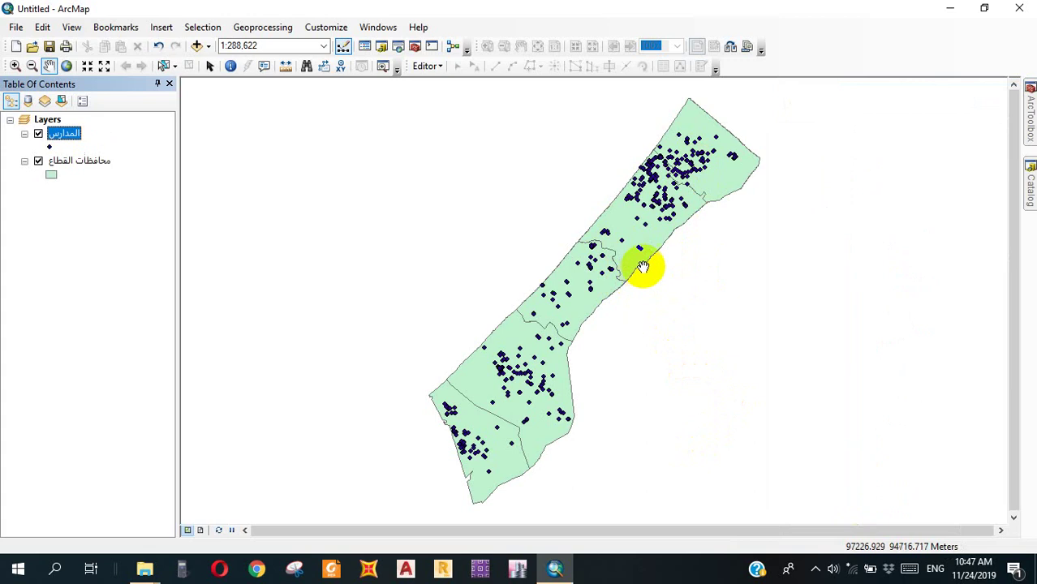
# Examine the records in the attribute table of the schools layer (المدارس) and close the table.
pyautogui.moveTo(646, 258); pyautogui.dragTo(619, 260)
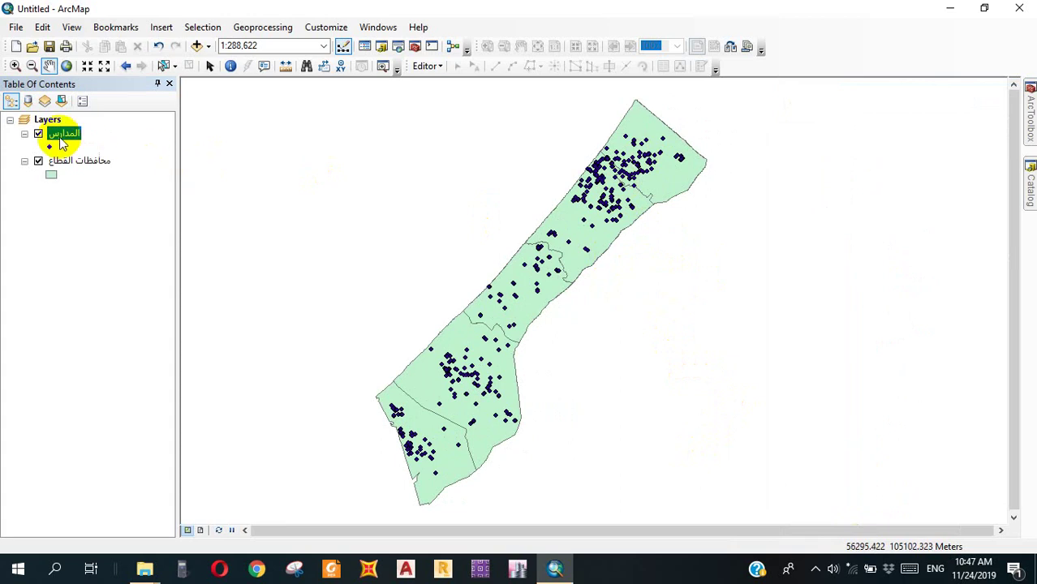
pyautogui.rightClick(104, 145)
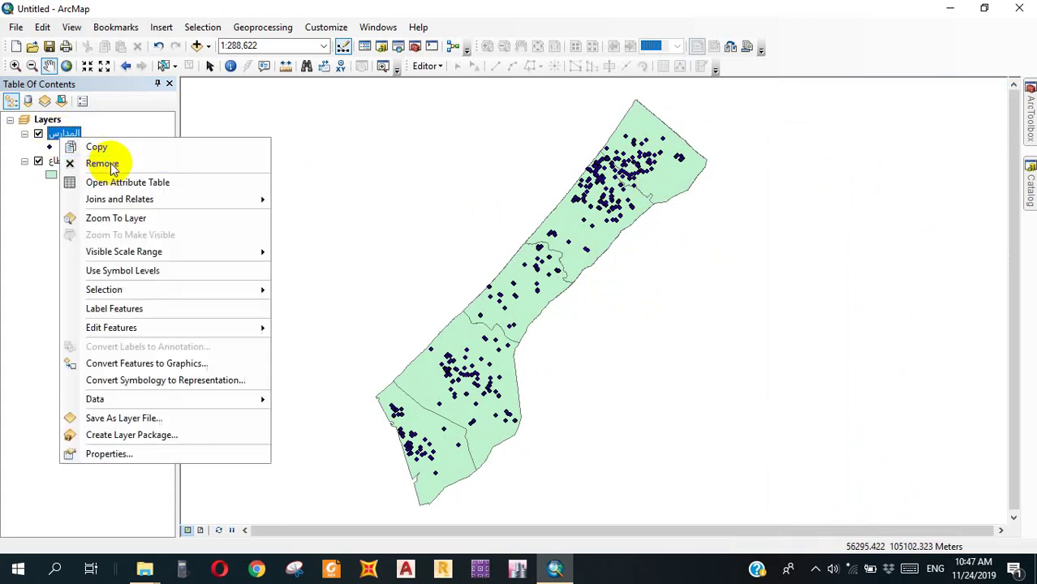
pyautogui.click(117, 182)
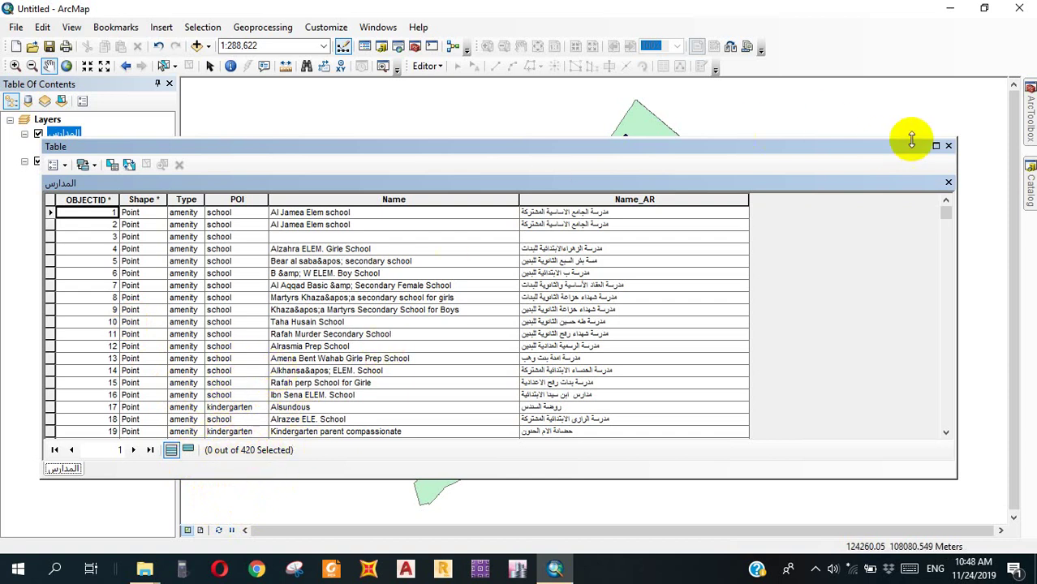
pyautogui.click(948, 145)
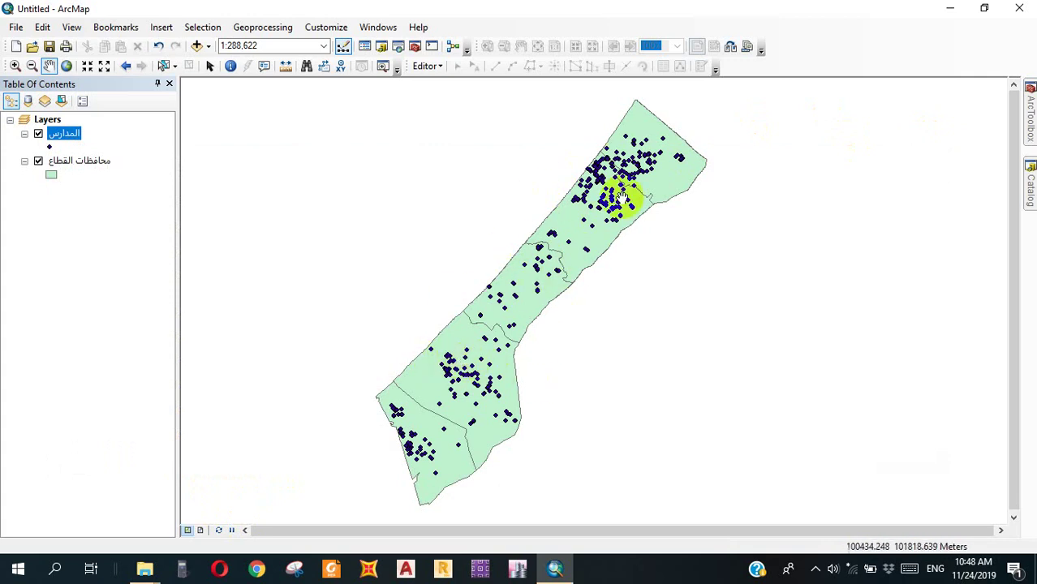
# Open the Buffer tool from the Proximity toolset of Analysis Tools in ArcToolbox.
pyautogui.click(1029, 110)
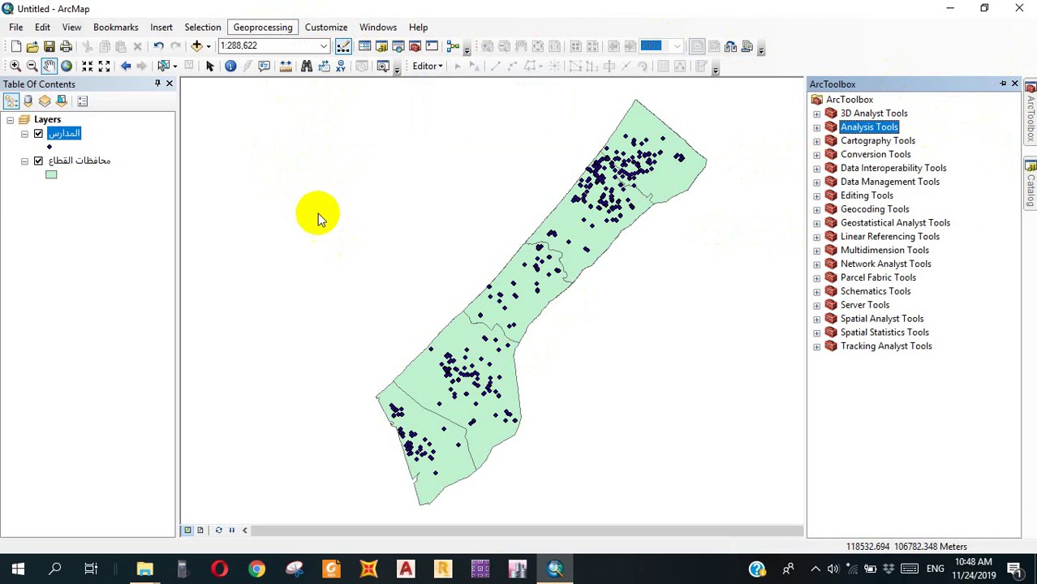
pyautogui.hotkey('alt', 'g')
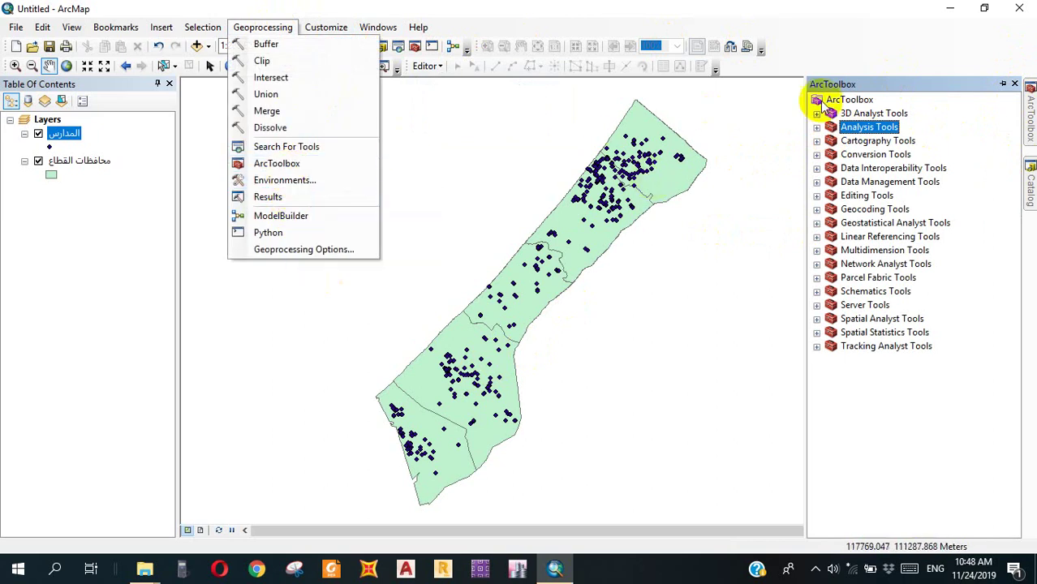
pyautogui.click(822, 130)
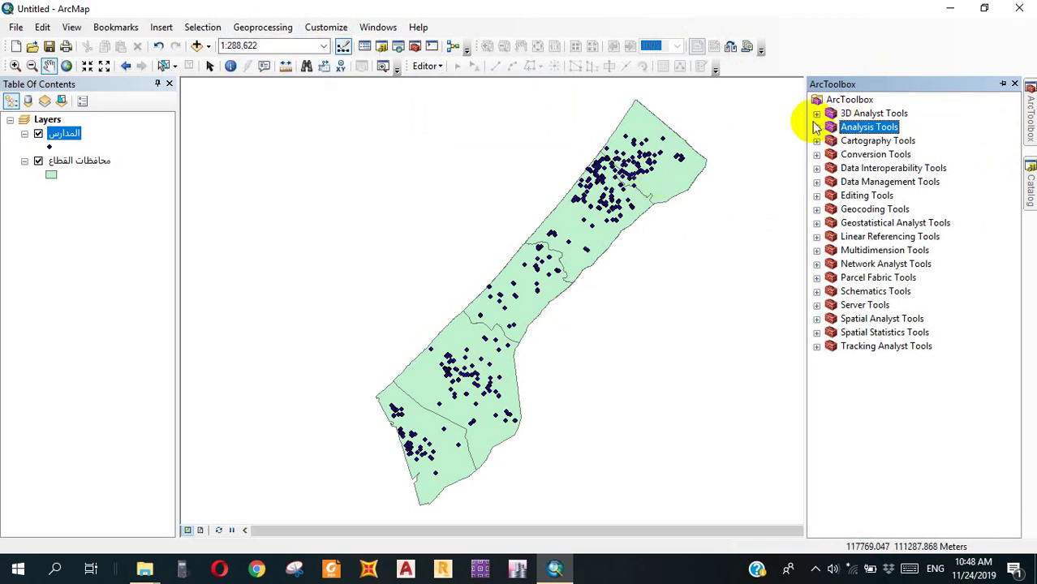
pyautogui.click(817, 127)
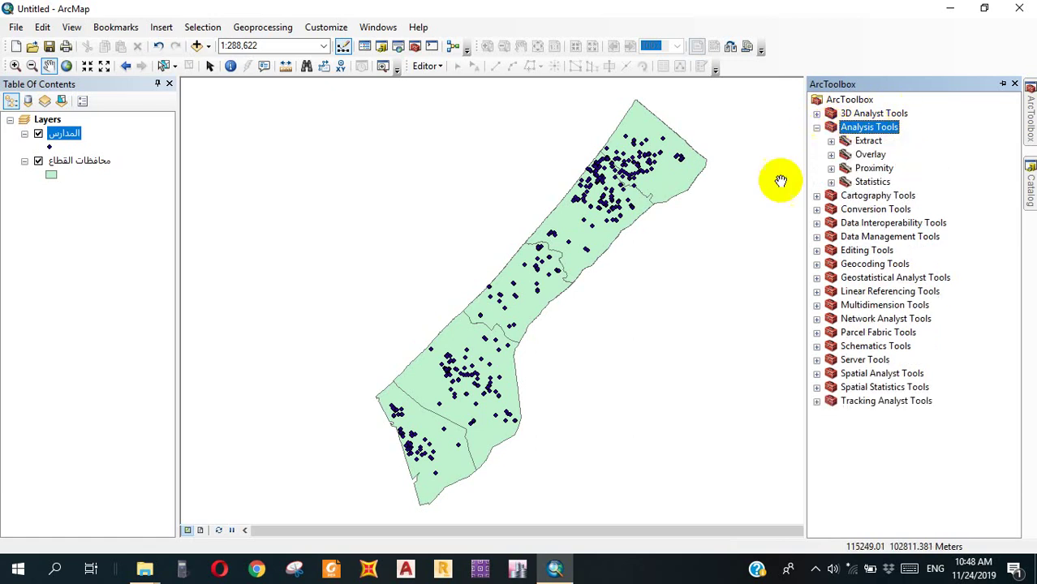
pyautogui.click(831, 168)
pyautogui.click(875, 170)
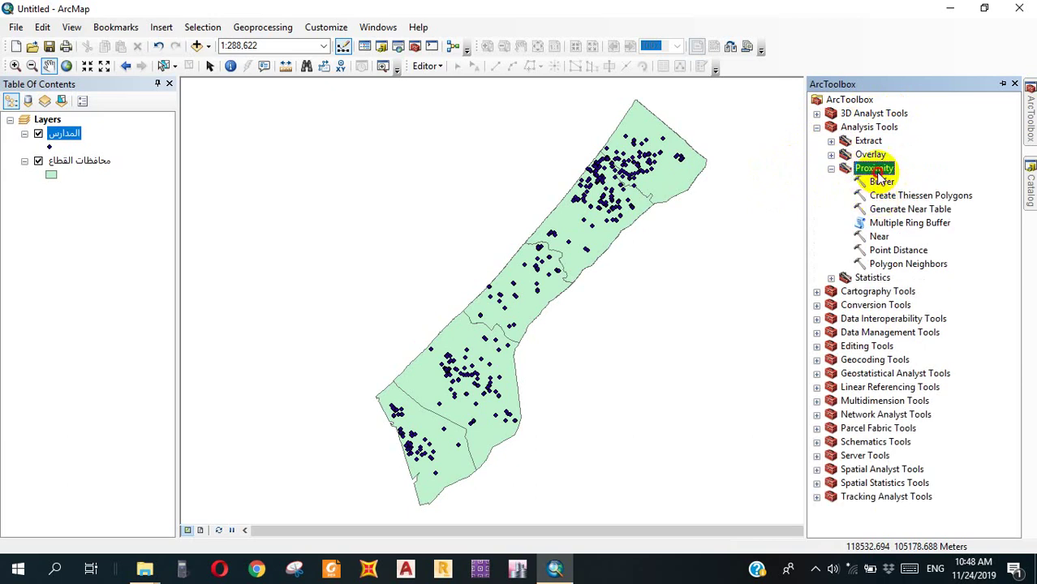
pyautogui.click(881, 181)
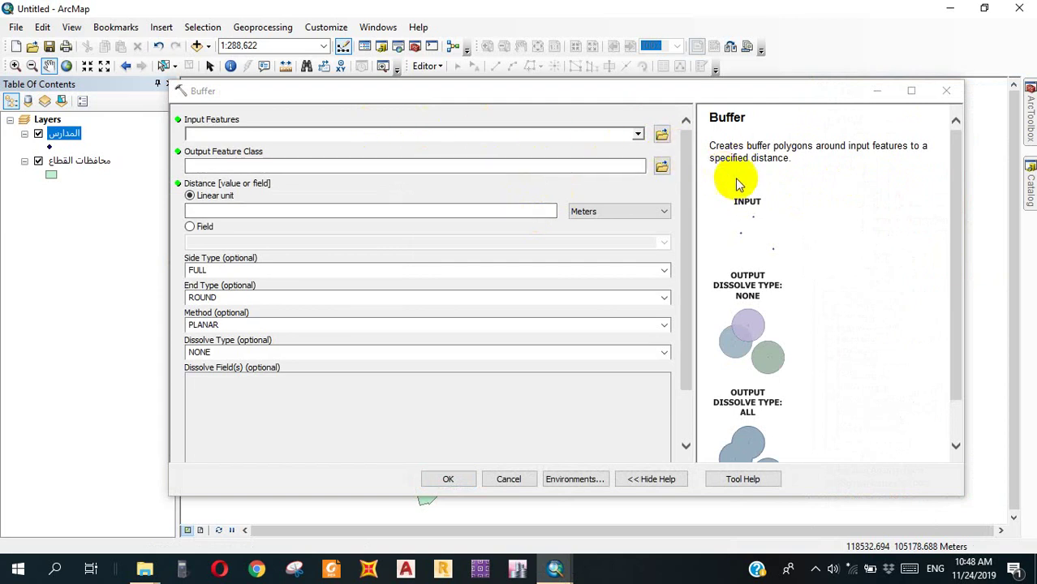
# Examine the Buffer tool's help illustrations for the NONE and ALL dissolve types.
pyautogui.click(663, 479)
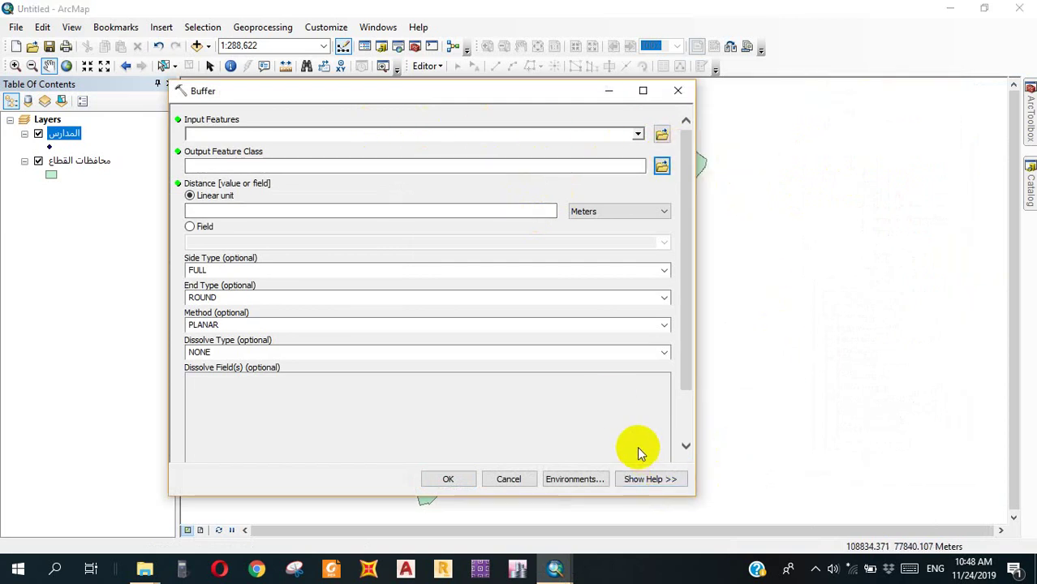
pyautogui.click(671, 480)
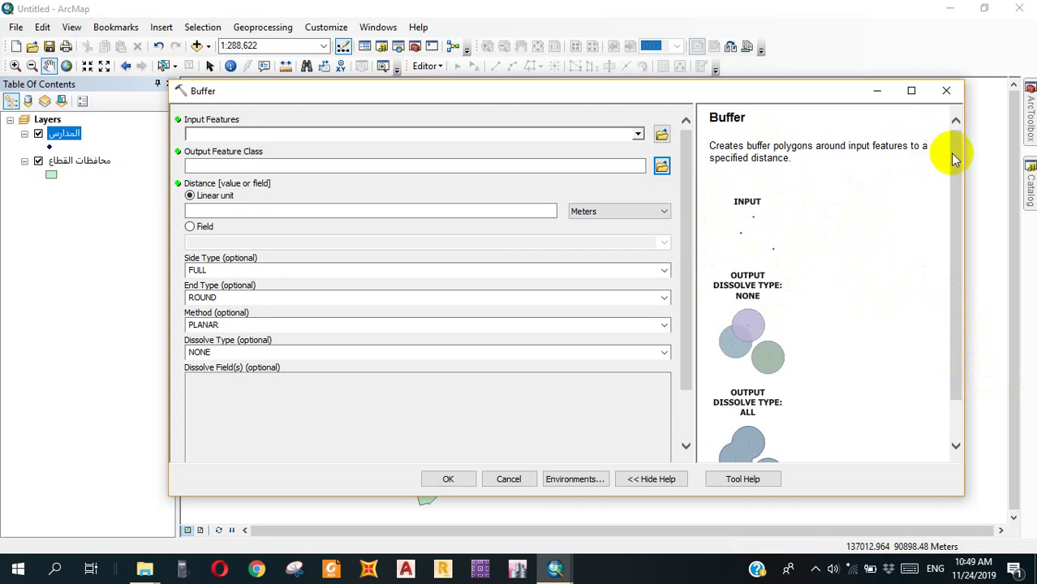
pyautogui.moveTo(954, 159); pyautogui.dragTo(946, 236)
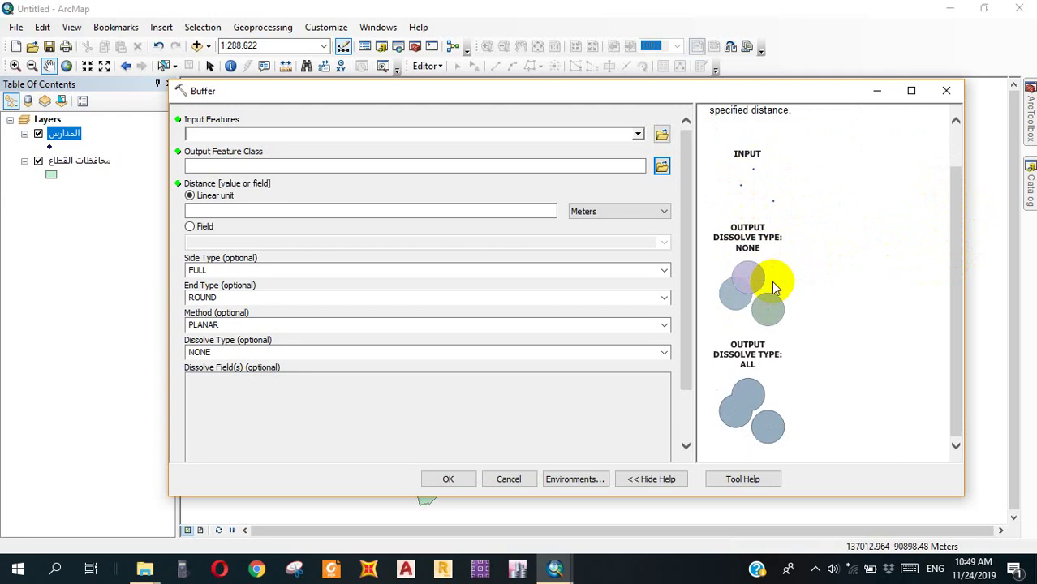
pyautogui.scroll(2, 941, 244)
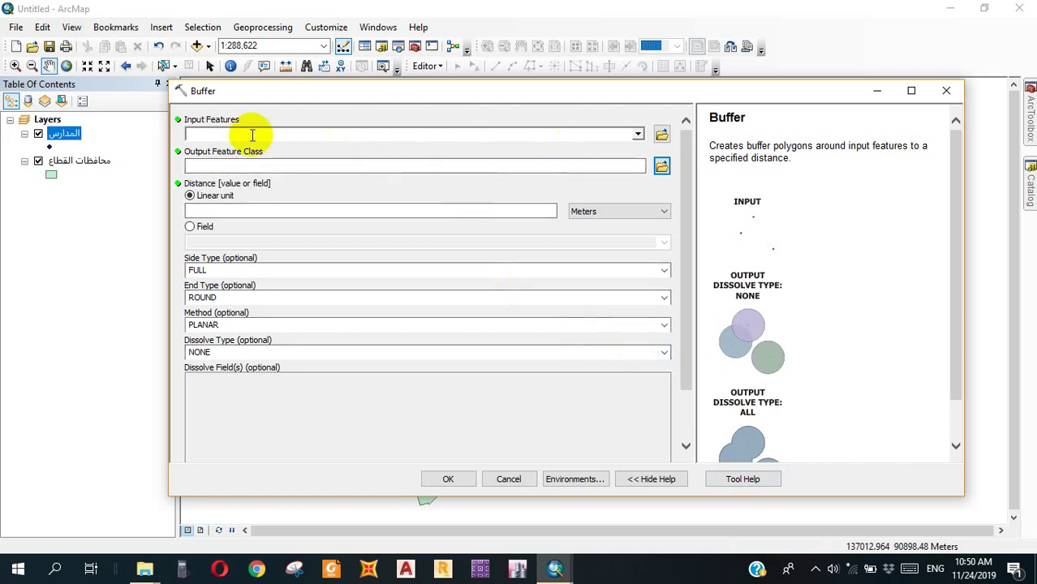
pyautogui.click(639, 136)
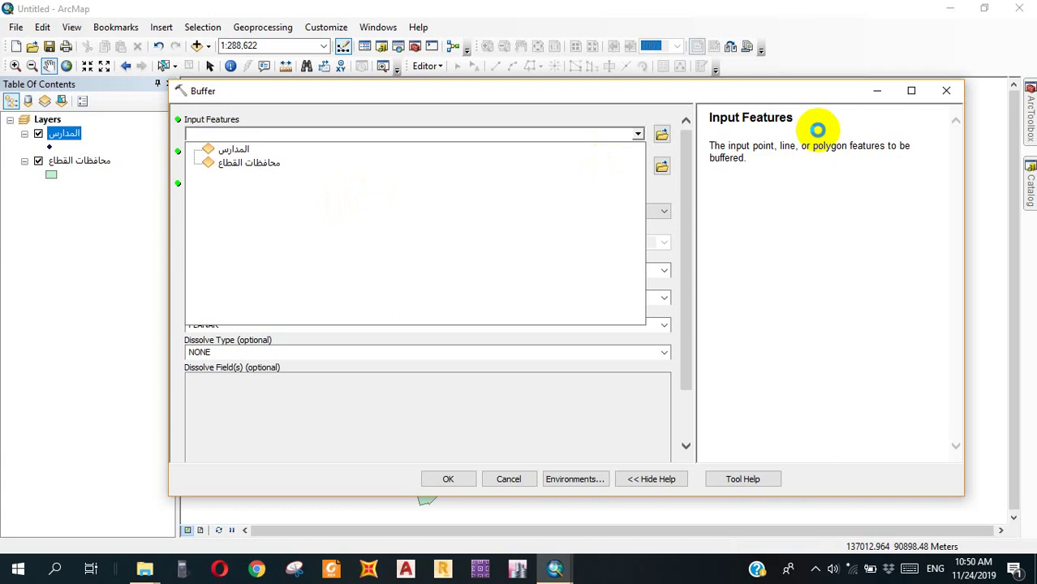
pyautogui.click(942, 91)
pyautogui.click(946, 92)
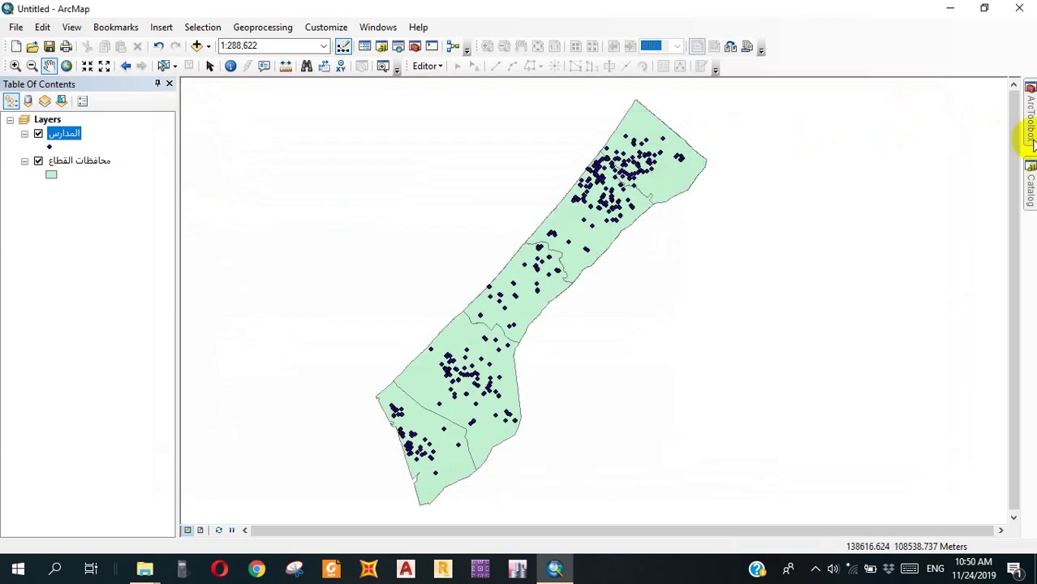
# Reopen the Buffer tool from the Proximity toolset of Analysis Tools.
pyautogui.moveTo(1029, 180)
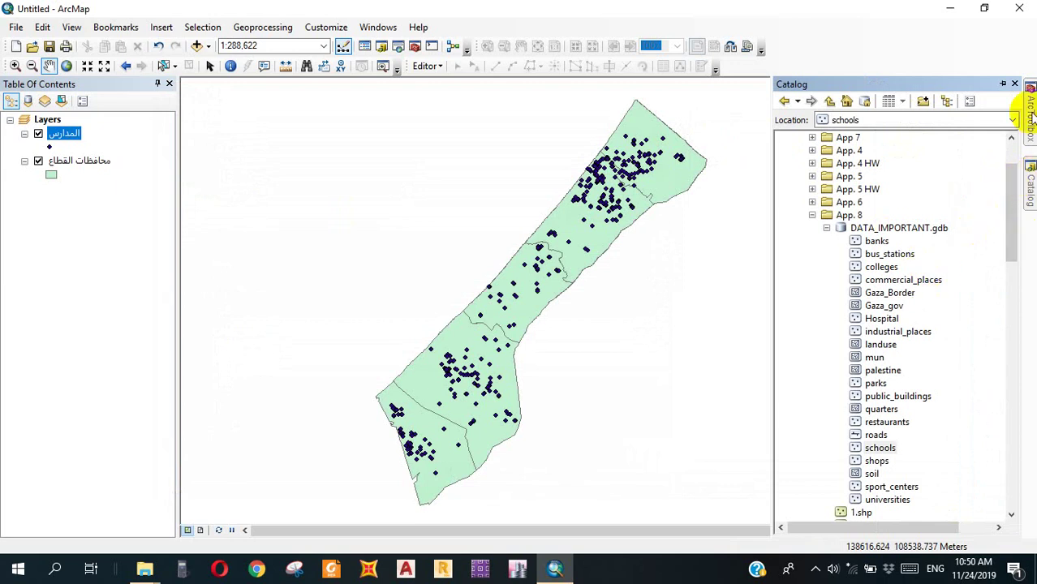
pyautogui.moveTo(1027, 114)
pyautogui.doubleClick(881, 181)
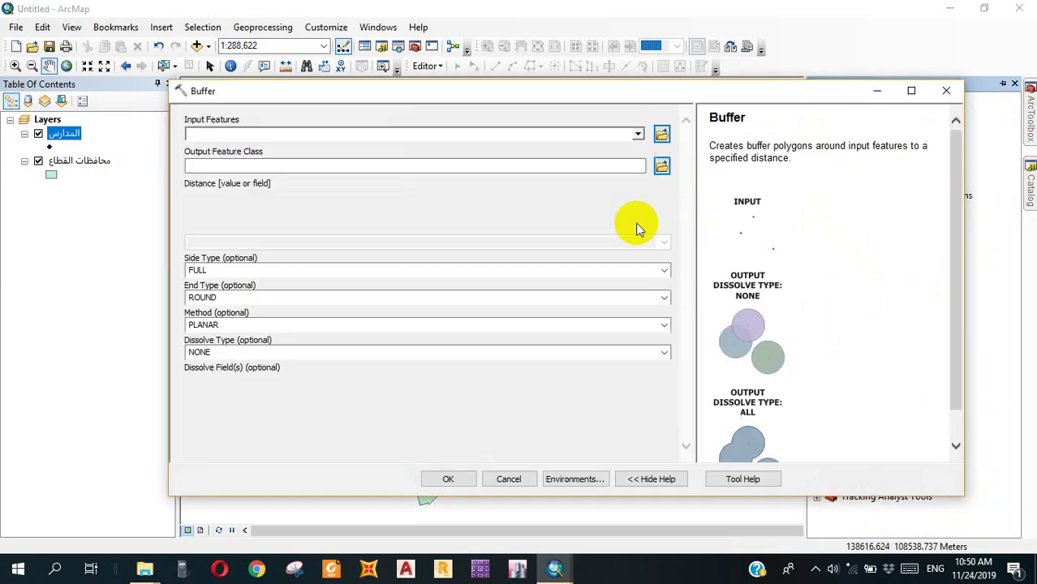
# Read the Buffer tool's help on the NONE, ALL and LIST options of Dissolve Type.
pyautogui.scroll(-1, 945, 282)
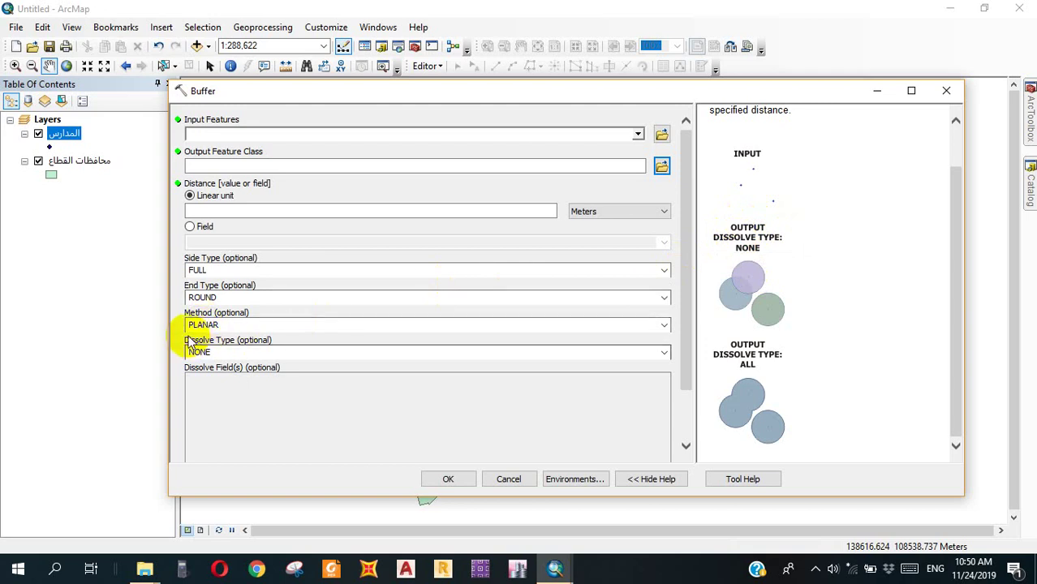
pyautogui.click(199, 341)
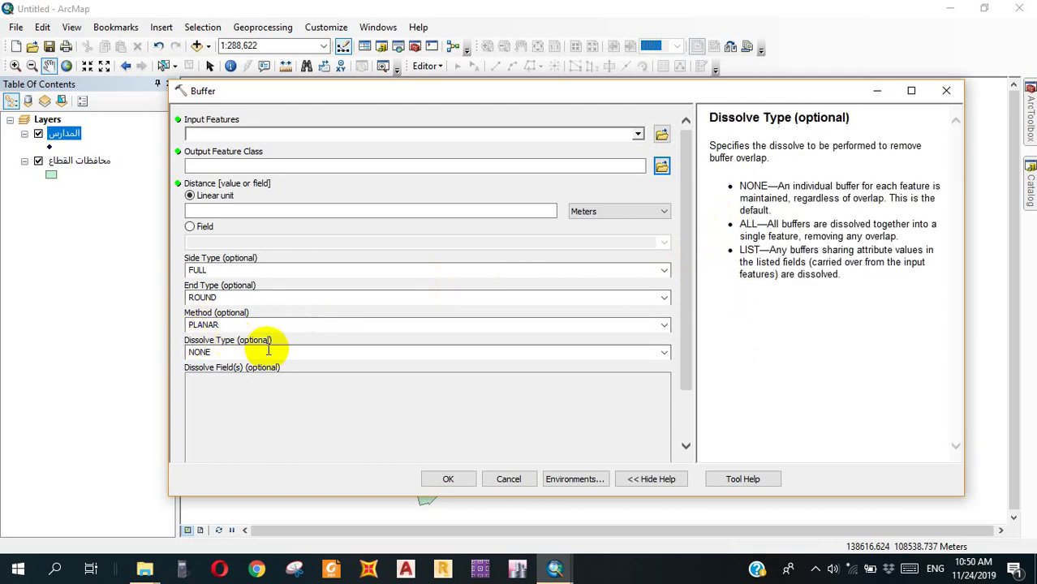
pyautogui.moveTo(740, 224); pyautogui.dragTo(779, 224)
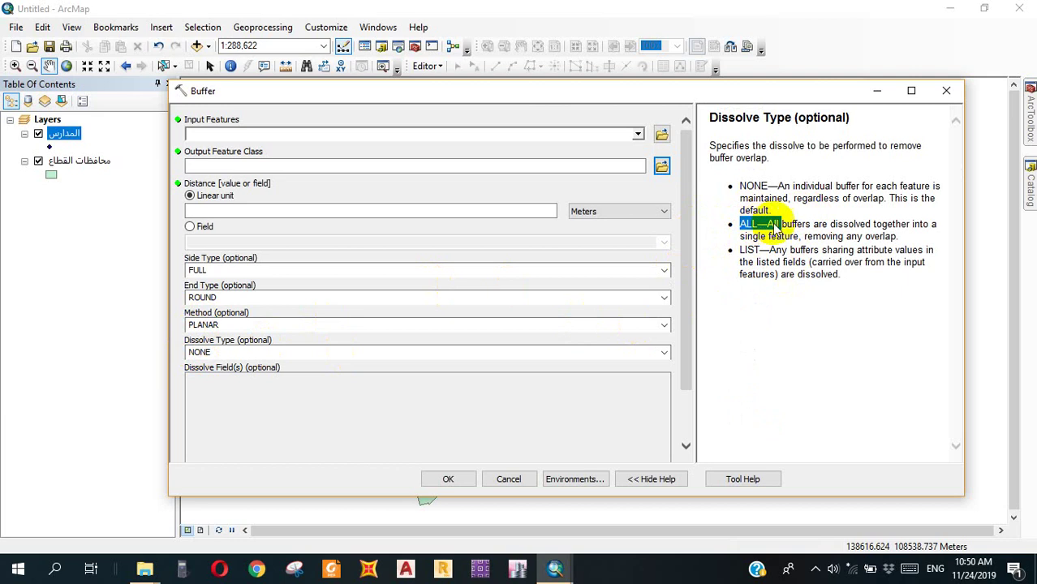
pyautogui.click(775, 217)
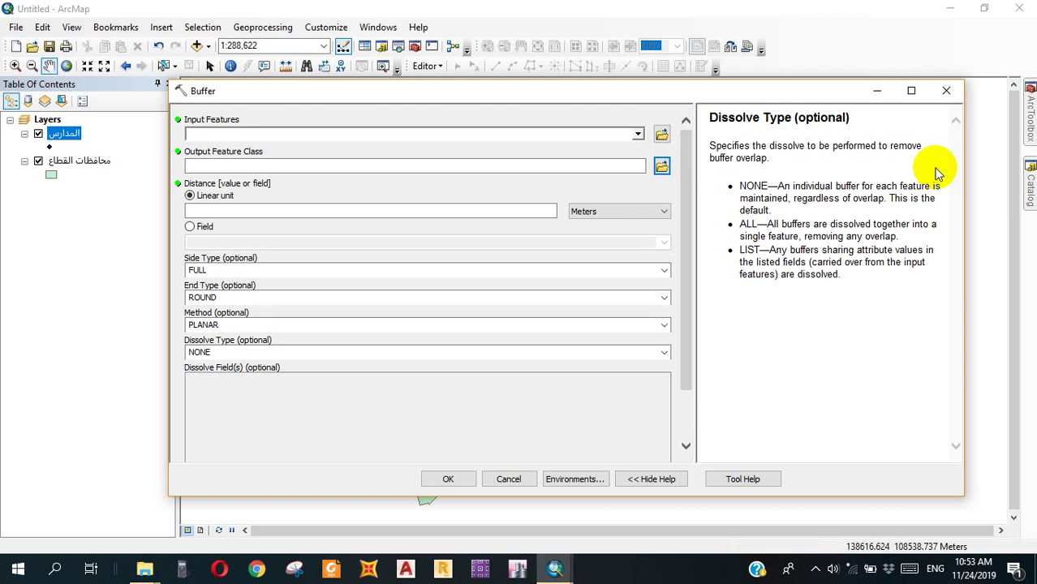
# Set the buffer's input features to the المدارس layer and its linear distance to 1000 meters.
pyautogui.click(638, 135)
pyautogui.click(234, 150)
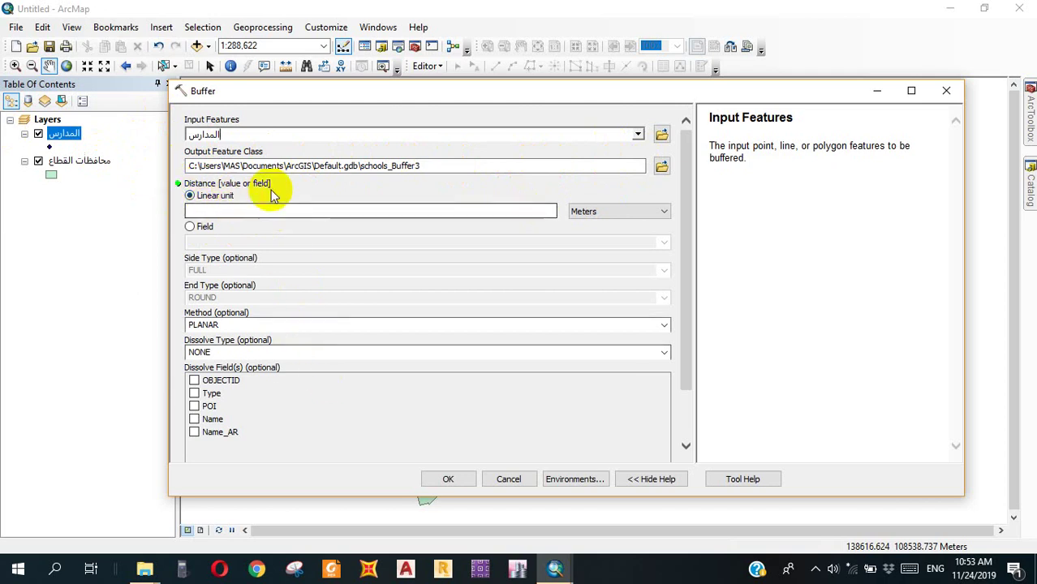
pyautogui.click(489, 166)
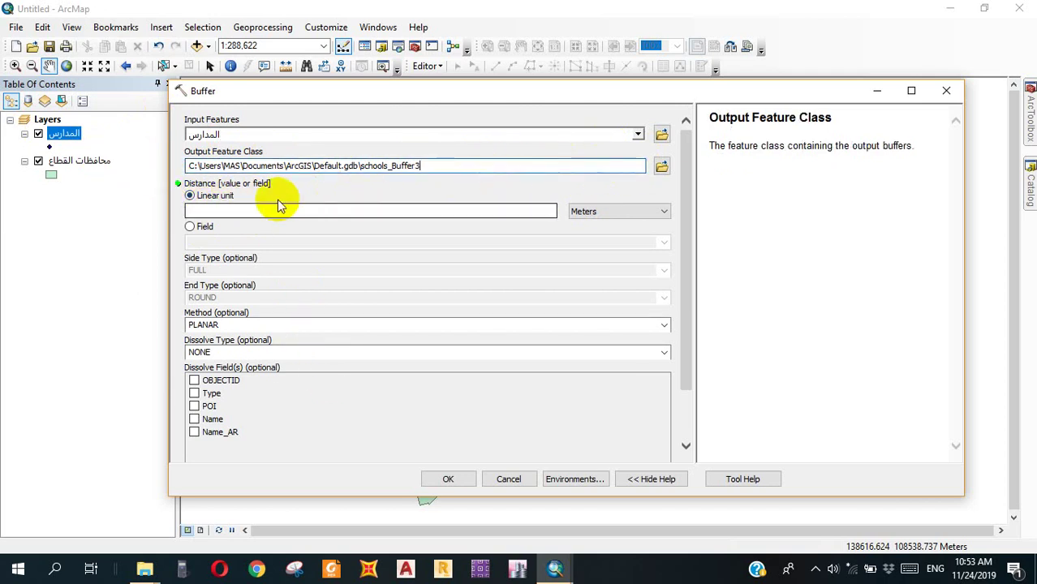
pyautogui.click(212, 213)
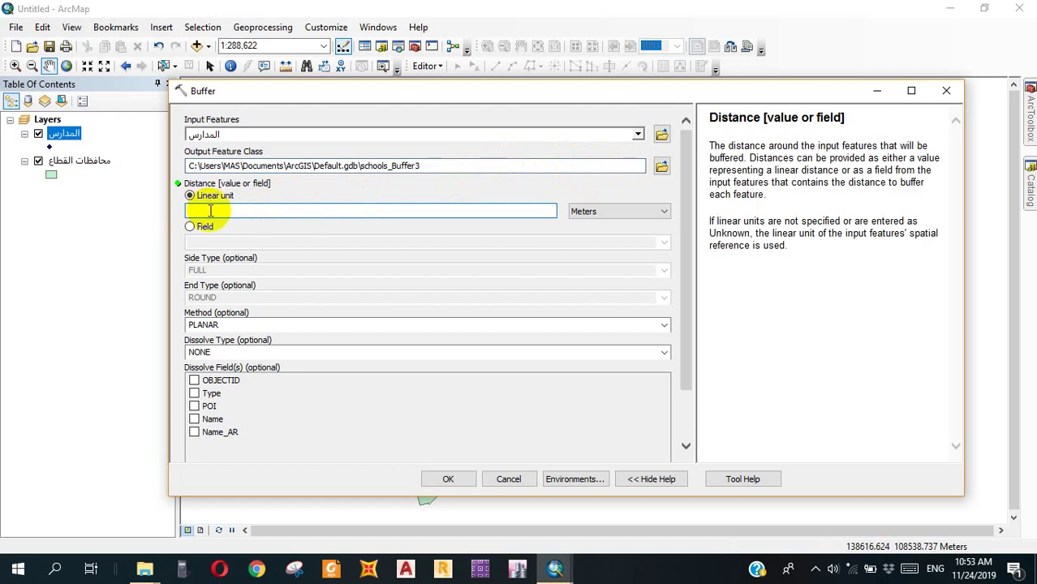
pyautogui.write('1000')
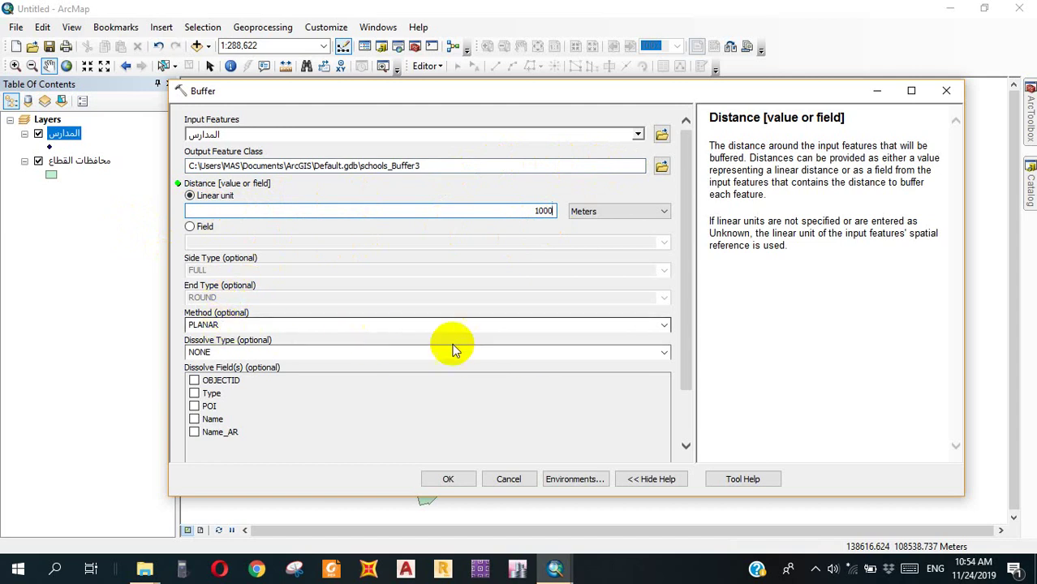
# Set the dissolve type to ALL and run the Buffer tool on the schools layer.
pyautogui.click(662, 352)
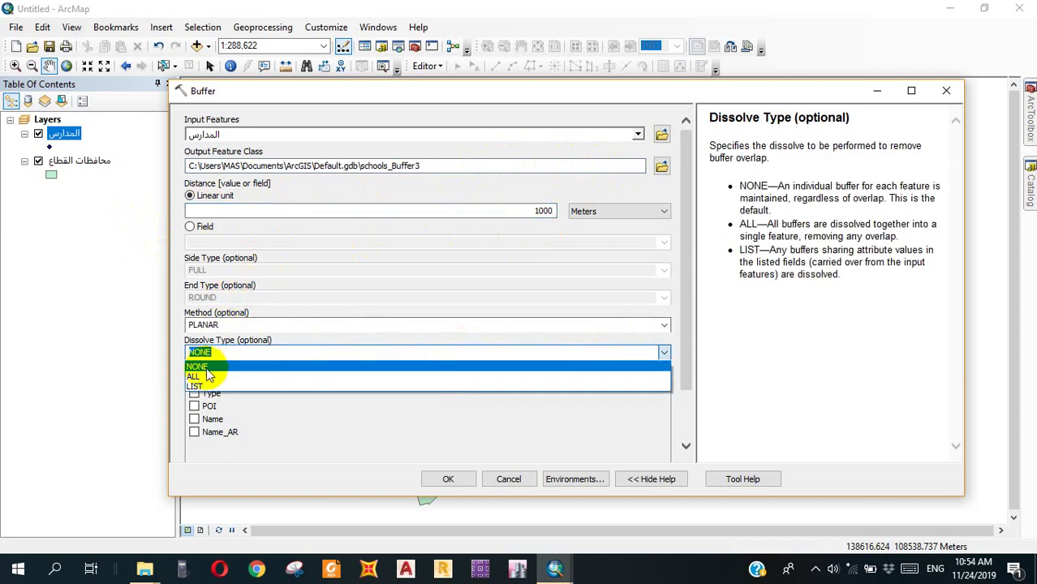
pyautogui.click(203, 370)
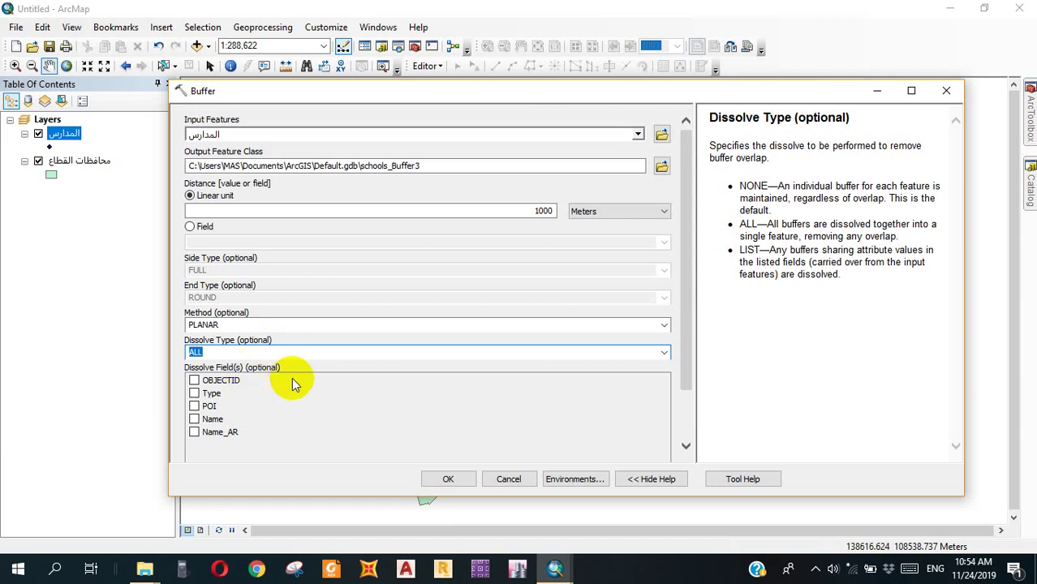
pyautogui.click(664, 353)
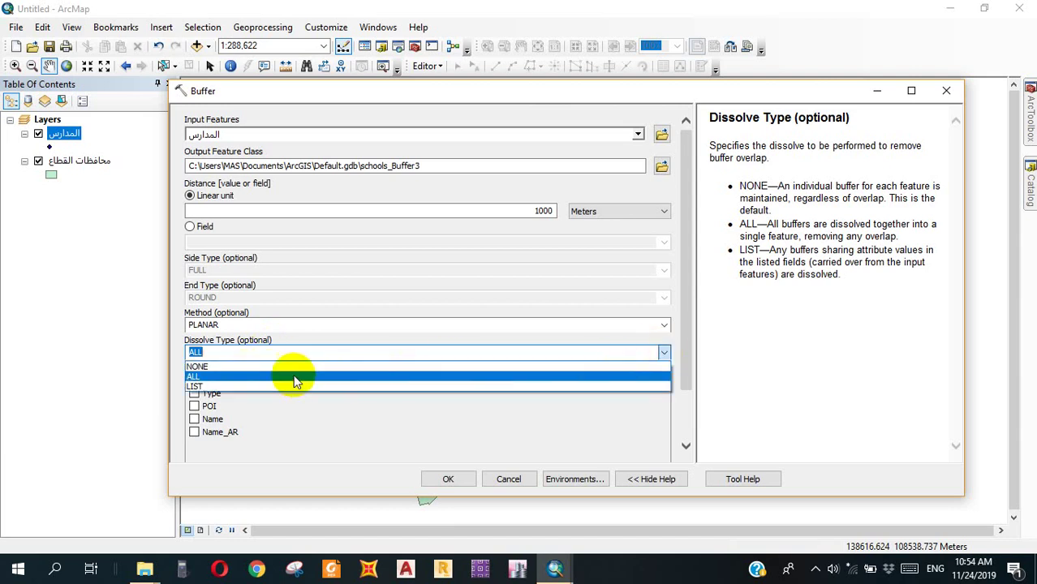
pyautogui.click(296, 386)
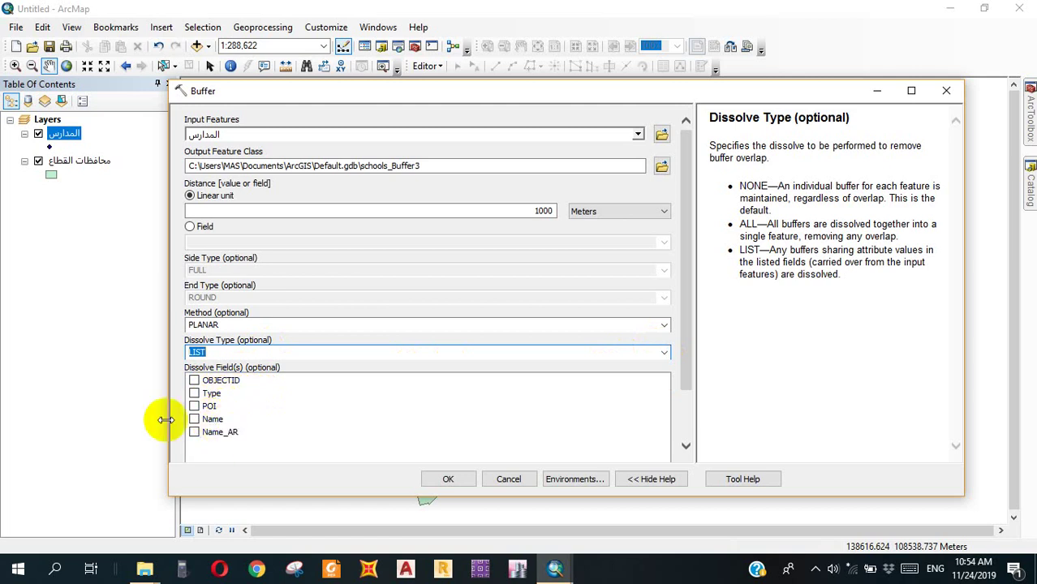
pyautogui.click(664, 352)
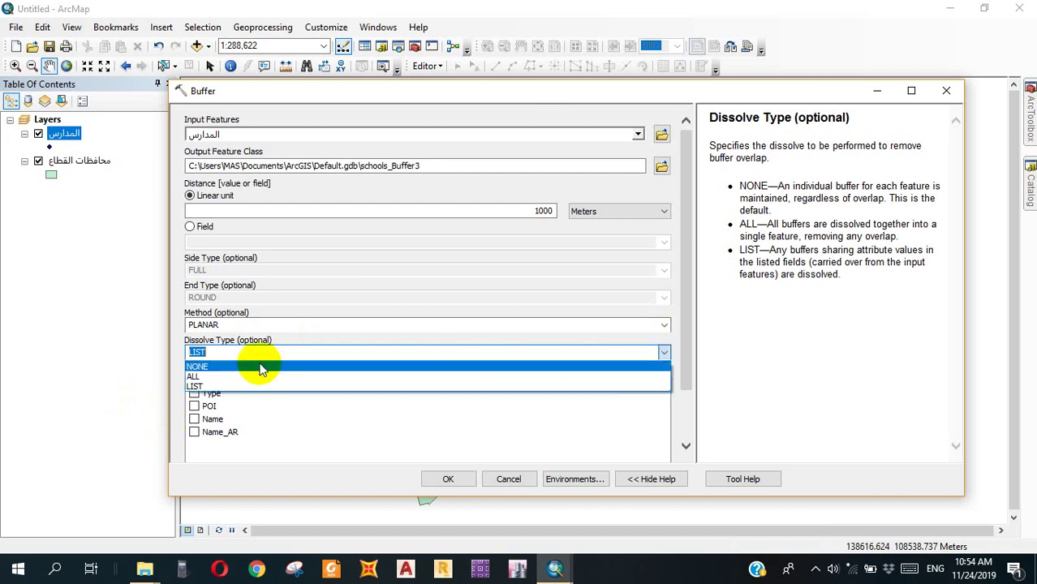
pyautogui.click(195, 376)
pyautogui.click(454, 480)
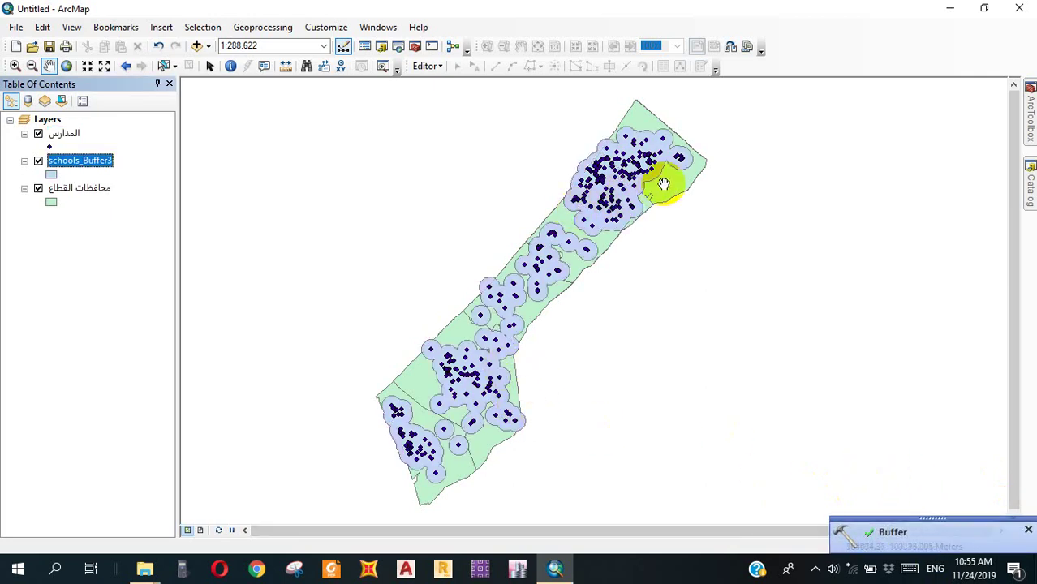
# Change the symbol of the schools_Buffer3 layer to the yellow Sun style.
pyautogui.scroll(2, 604, 192)
pyautogui.click(51, 175)
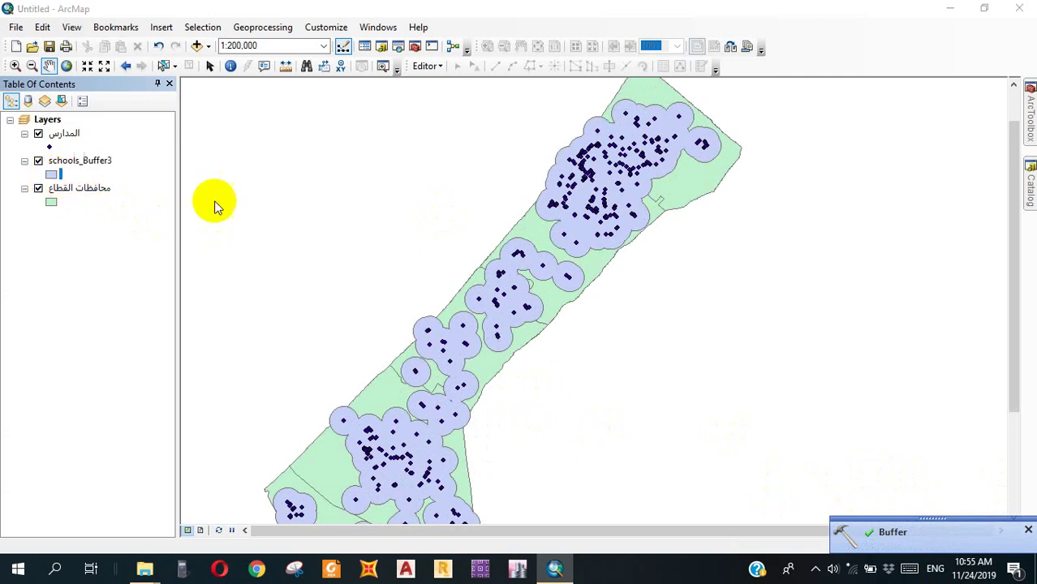
pyautogui.click(673, 272)
pyautogui.click(913, 455)
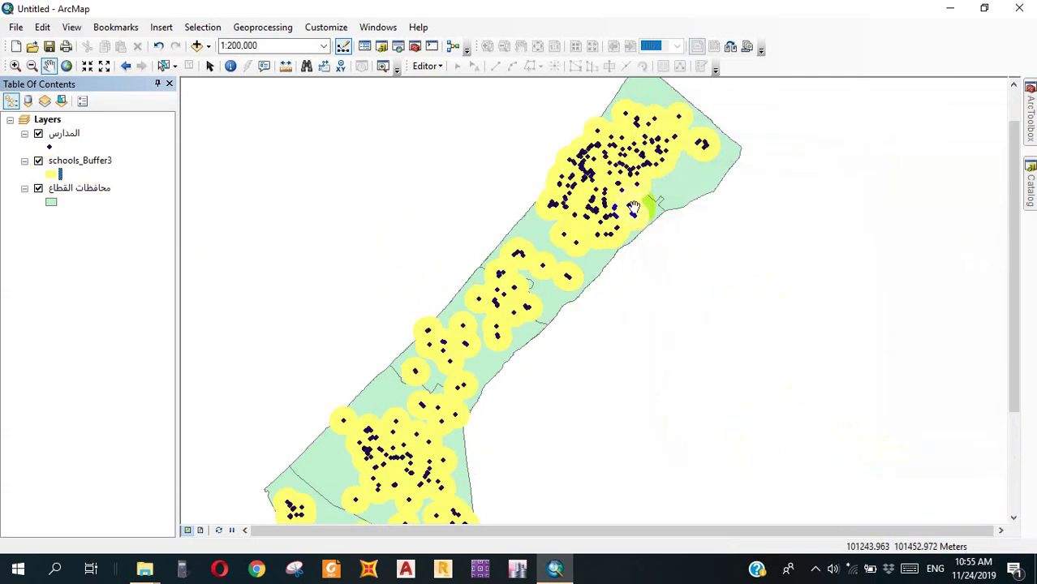
# Apply the Rose symbol to the schools_Buffer3 layer and change its fill color to red.
pyautogui.scroll(1, 617, 190)
pyautogui.scroll(2, 645, 164)
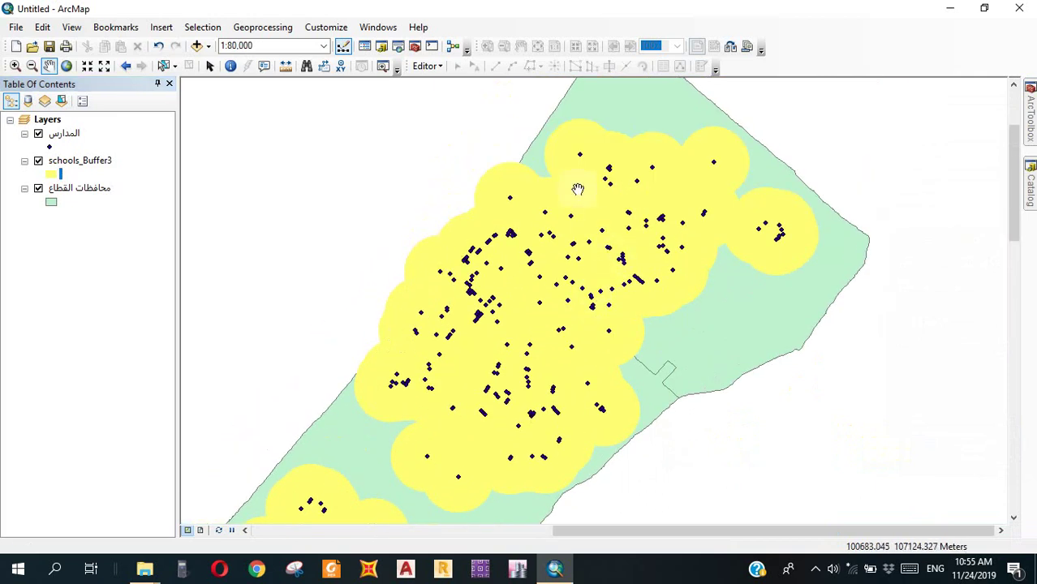
pyautogui.click(51, 173)
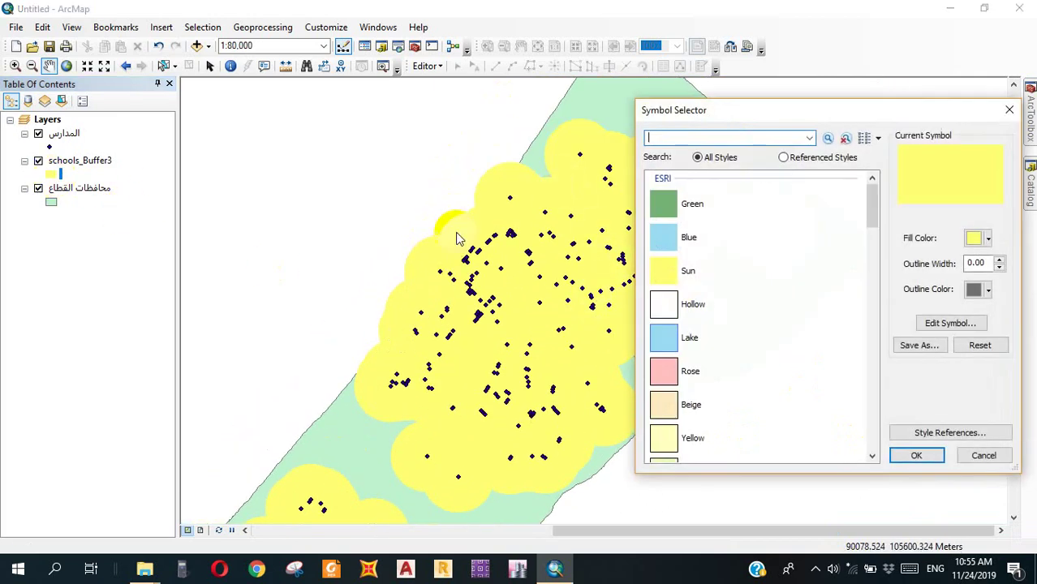
pyautogui.click(684, 372)
pyautogui.moveTo(879, 234); pyautogui.dragTo(879, 235)
pyautogui.click(985, 236)
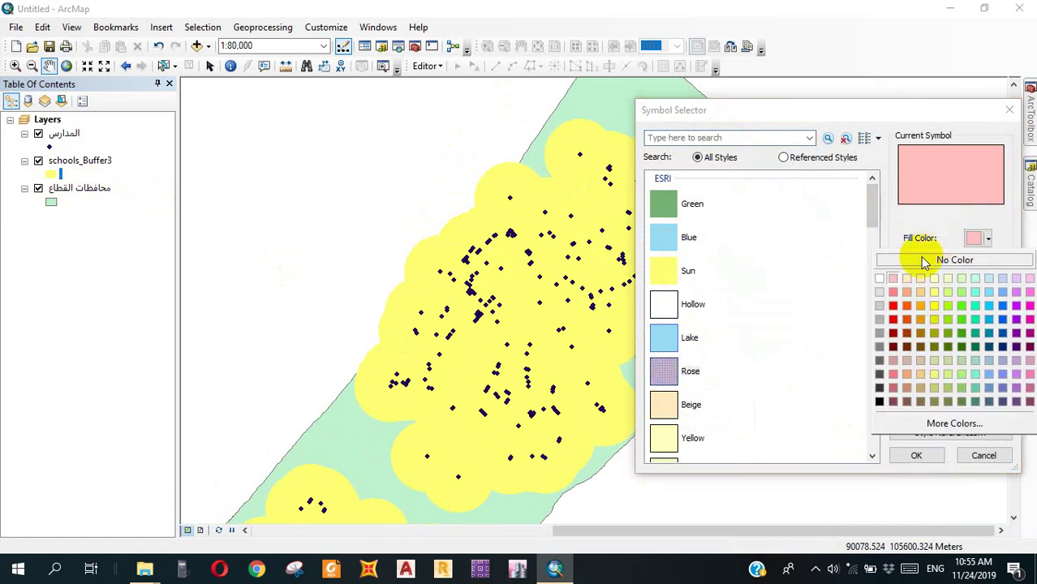
pyautogui.click(886, 301)
pyautogui.click(901, 456)
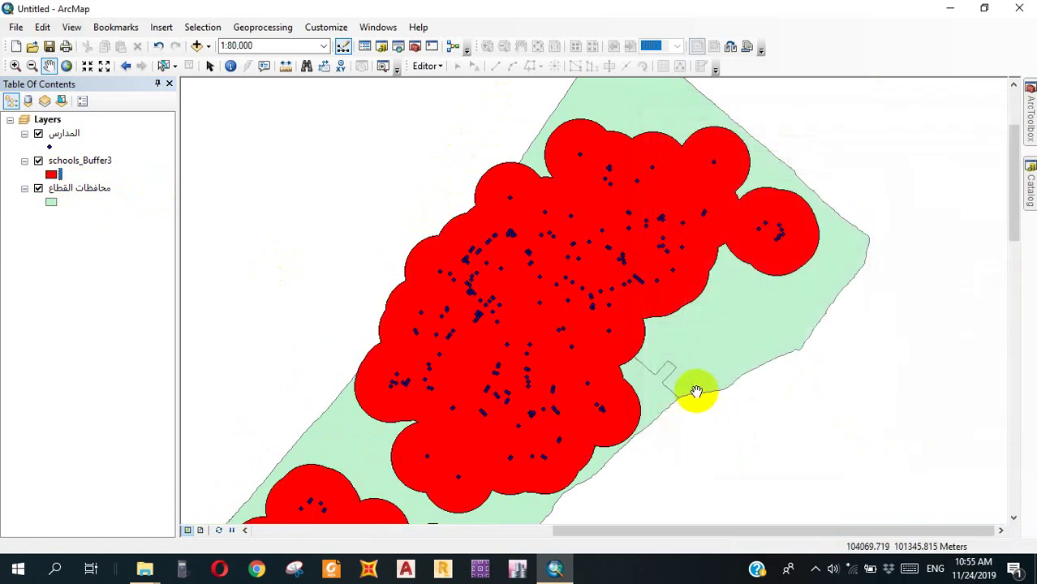
# Examine the Shape_Area value in the attribute table of schools_Buffer3 and close the table.
pyautogui.click(629, 326)
pyautogui.click(745, 260)
pyautogui.click(608, 252)
pyautogui.moveTo(609, 252); pyautogui.dragTo(651, 95)
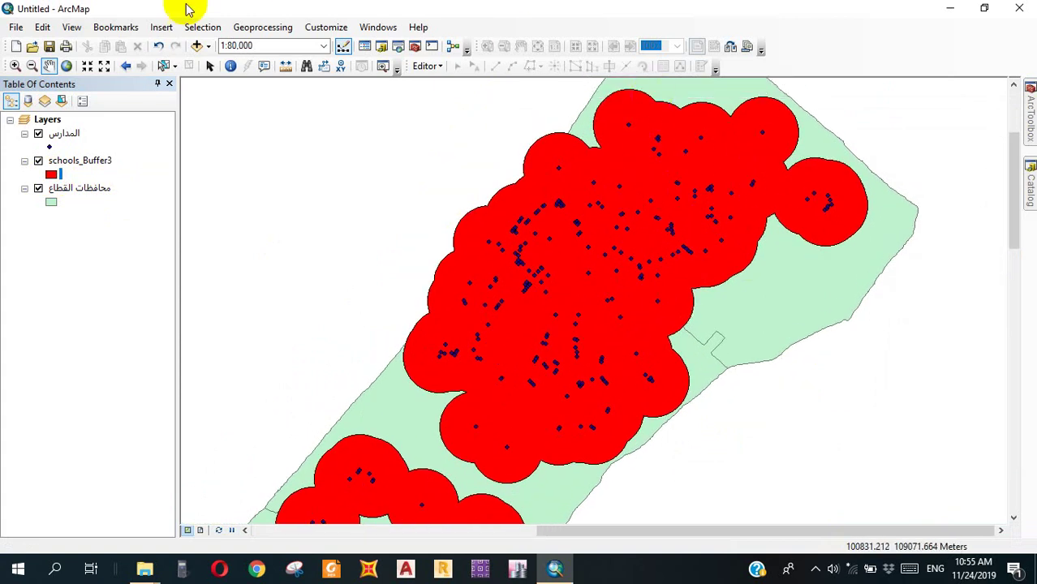
pyautogui.rightClick(81, 162)
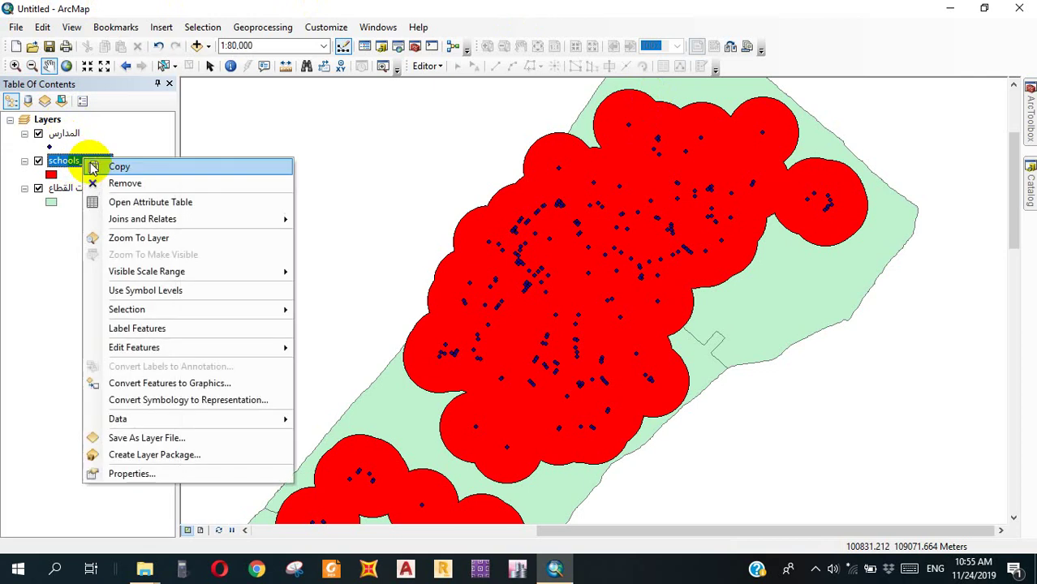
pyautogui.click(116, 203)
pyautogui.click(283, 201)
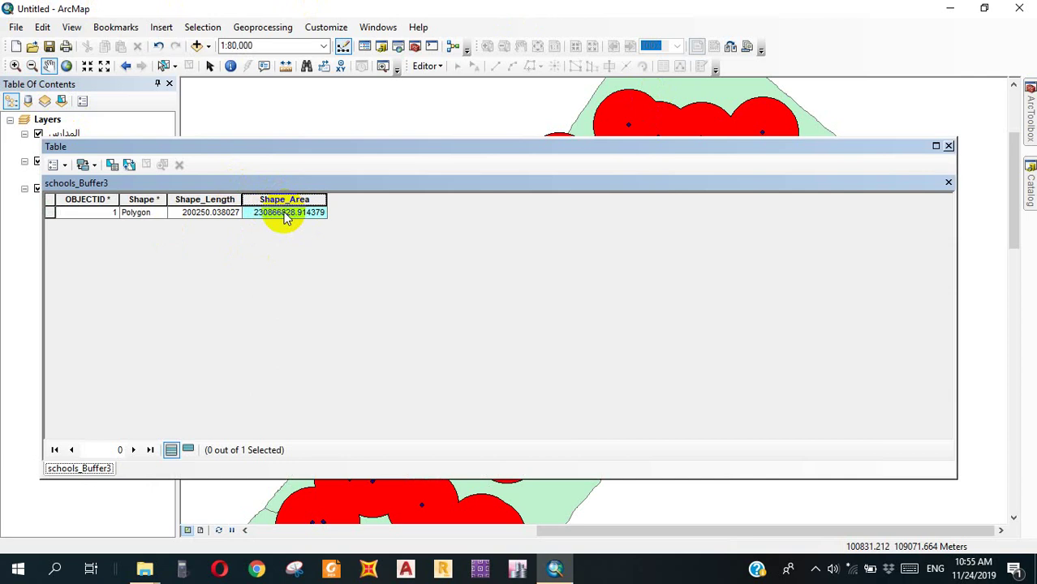
pyautogui.click(948, 146)
# Examine where the dissolved school buffers merge on the map, and return to the full extent.
pyautogui.moveTo(643, 272); pyautogui.dragTo(540, 280)
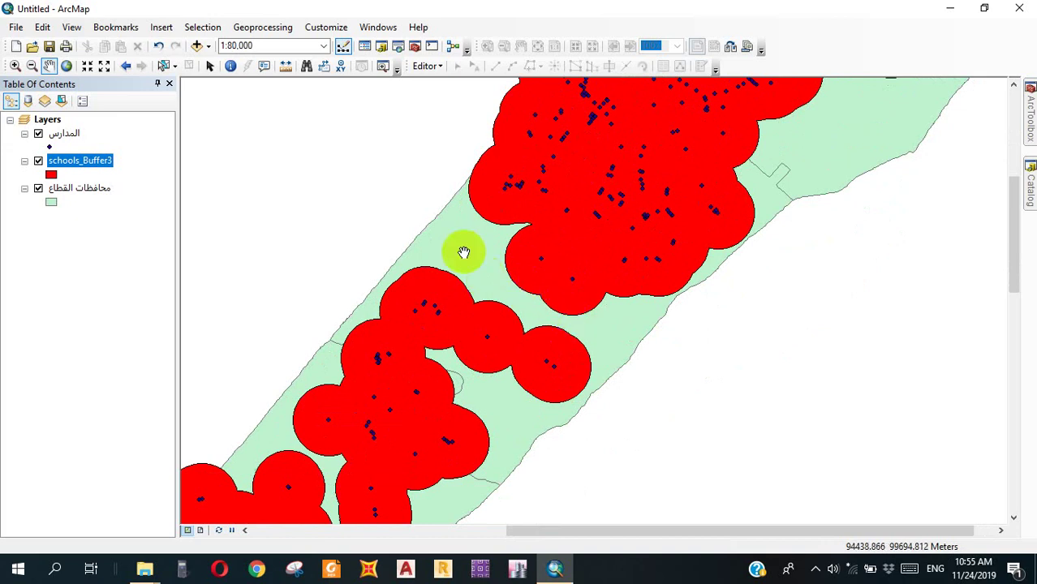
pyautogui.click(565, 337)
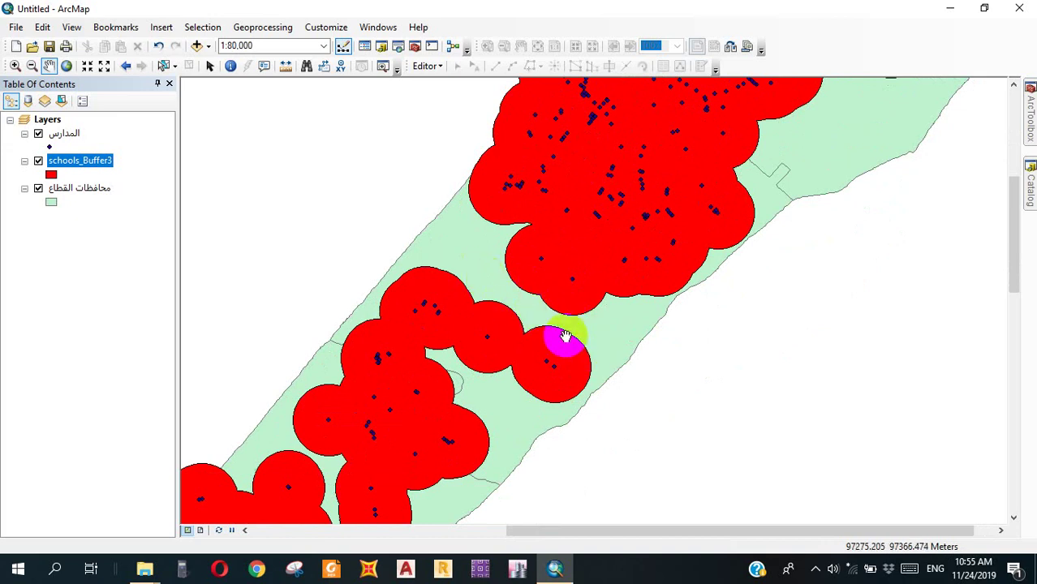
pyautogui.click(569, 364)
pyautogui.click(473, 380)
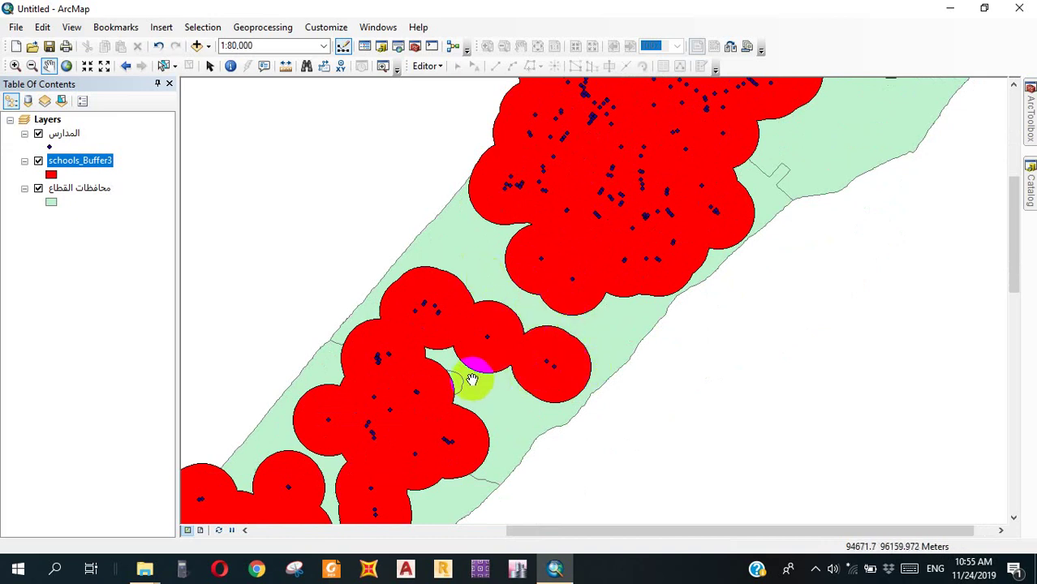
pyautogui.click(461, 341)
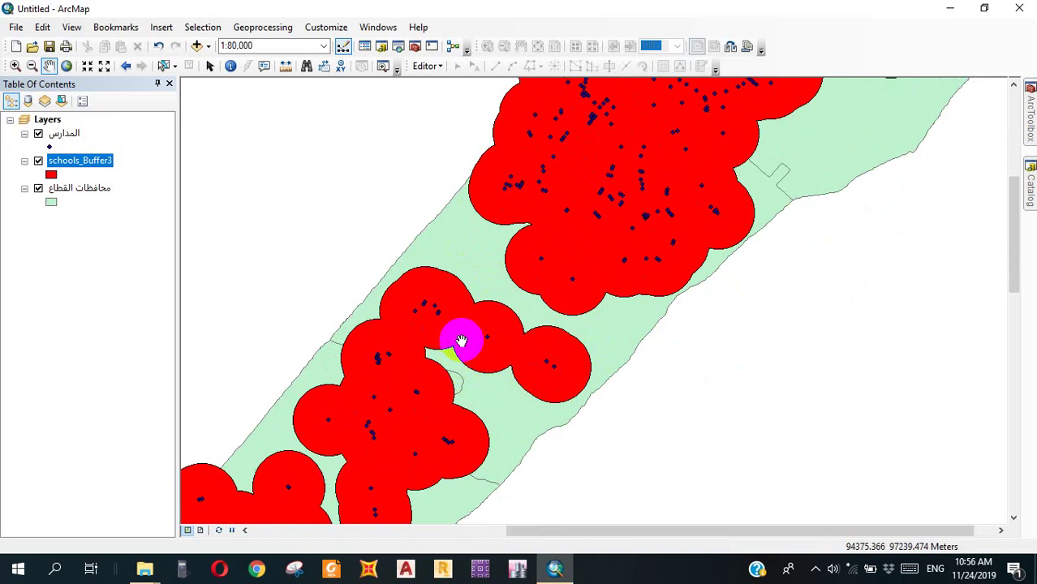
pyautogui.click(460, 311)
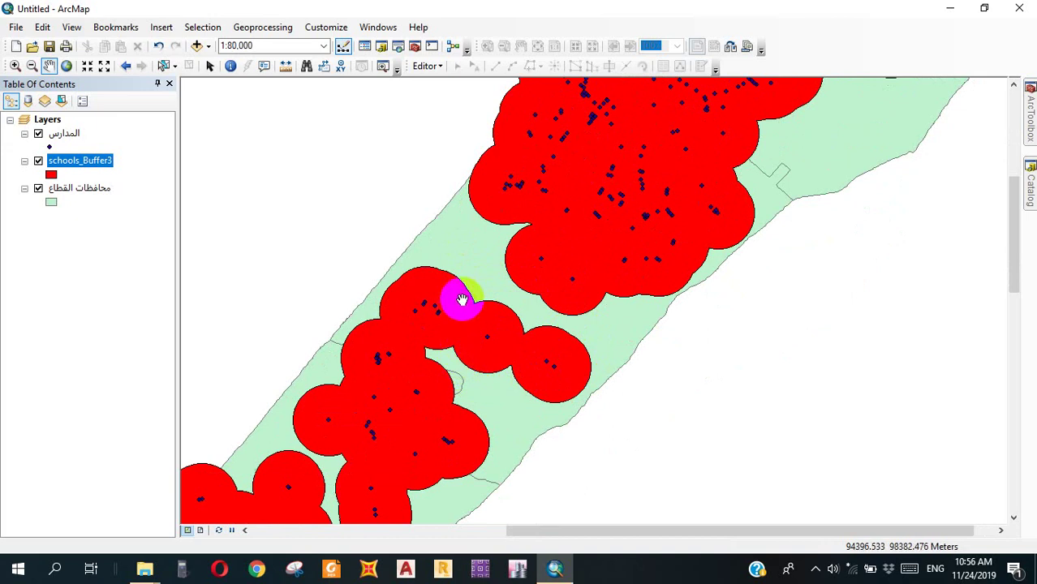
pyautogui.moveTo(461, 300); pyautogui.dragTo(368, 390)
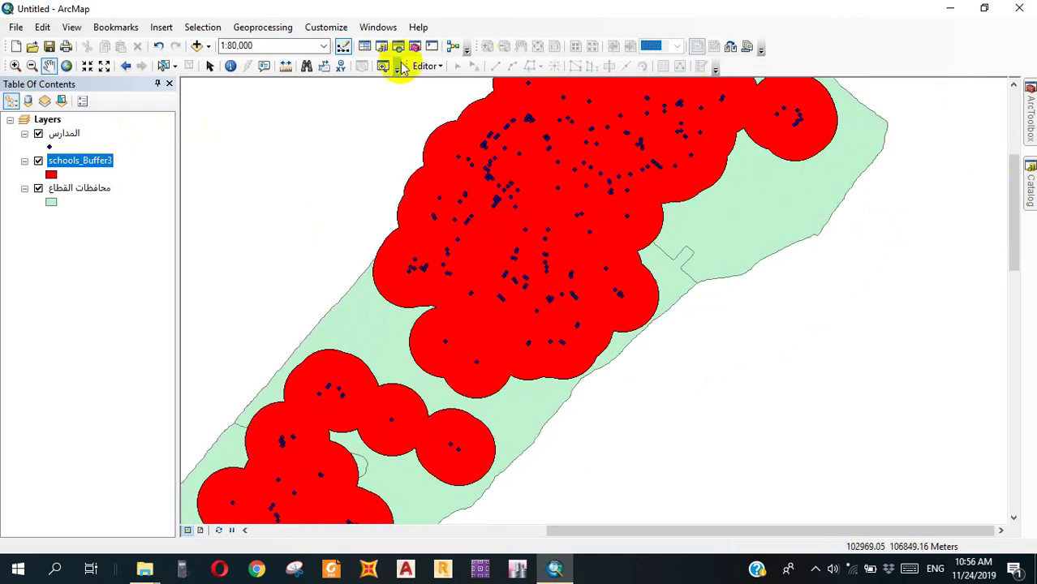
pyautogui.click(67, 66)
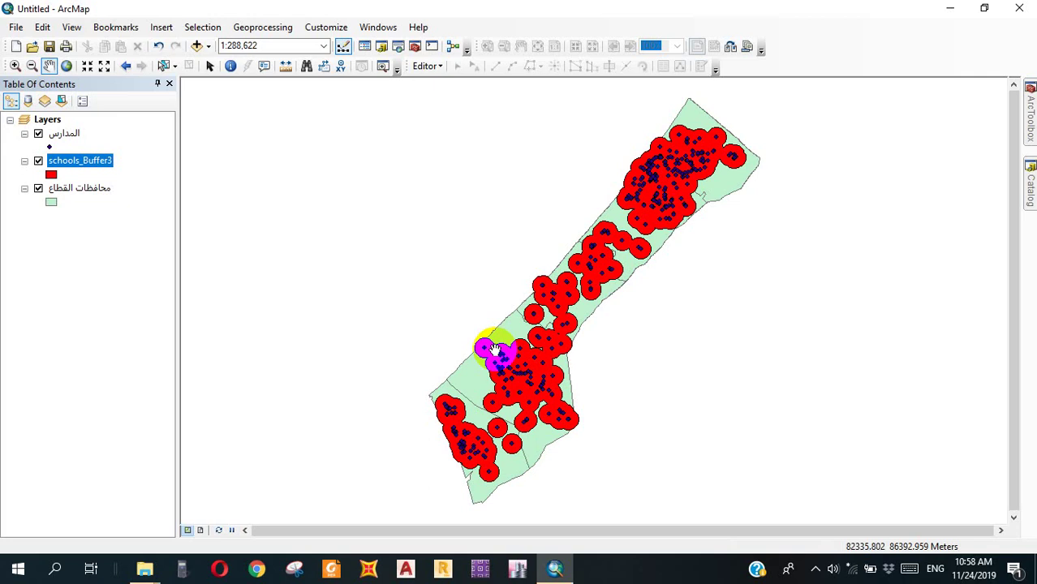
# Run the Intersect overlay tool on the schools_Buffer3 and محافظات القطاع layers, keeping all attributes.
pyautogui.click(1029, 122)
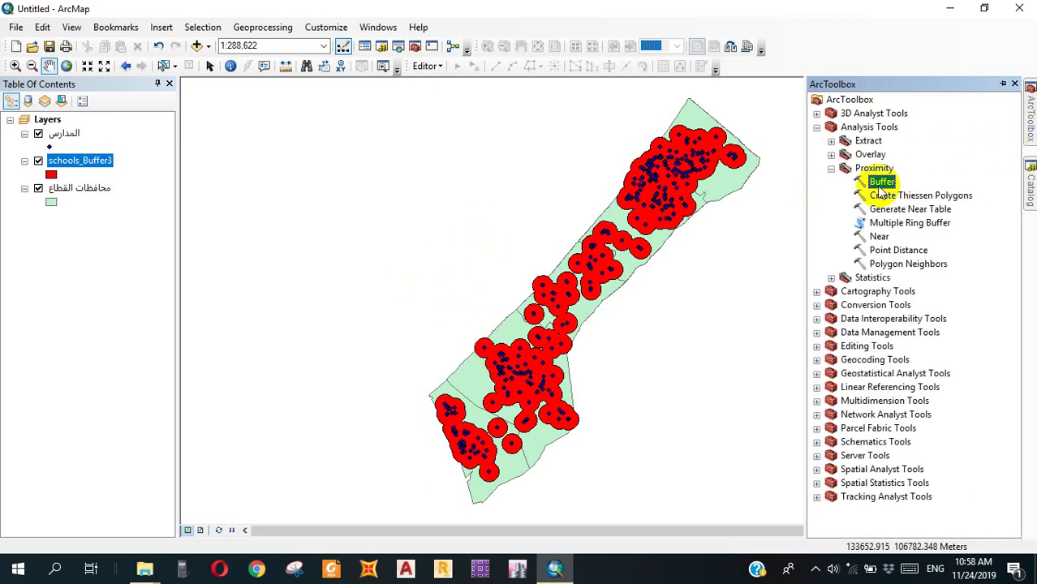
pyautogui.click(831, 168)
pyautogui.click(831, 154)
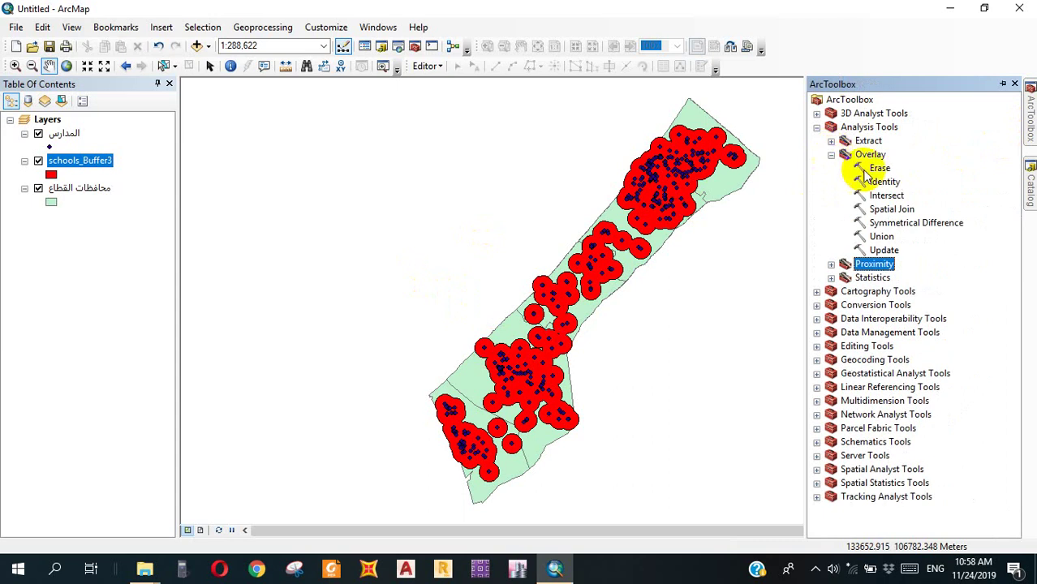
pyautogui.doubleClick(886, 196)
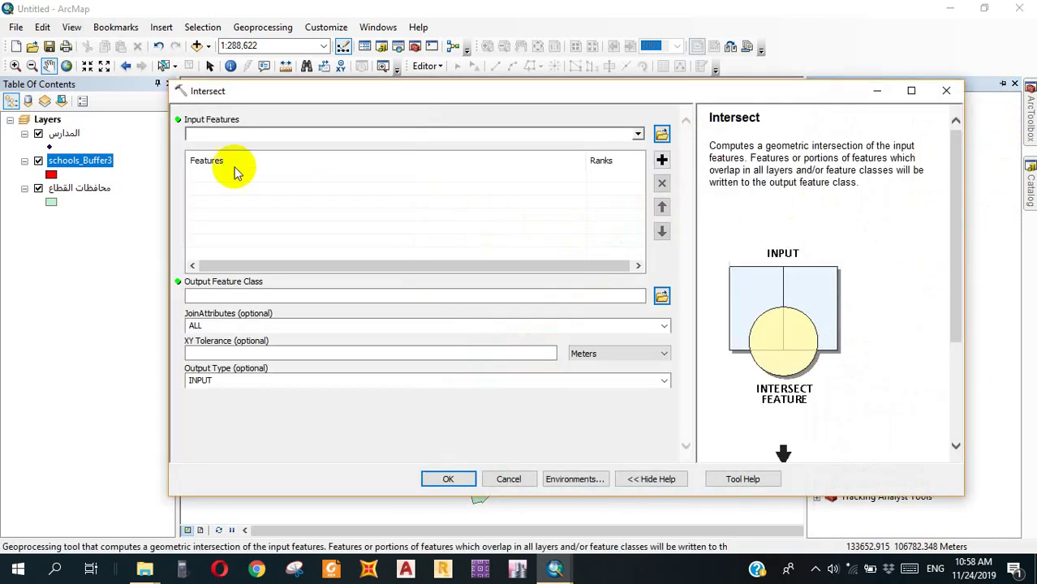
pyautogui.moveTo(65, 166); pyautogui.dragTo(234, 139)
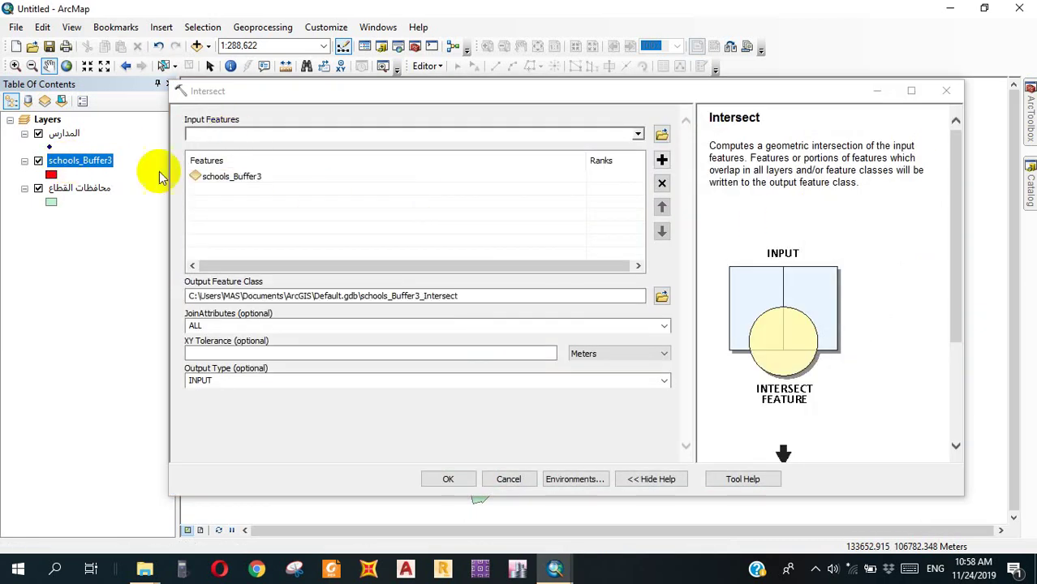
pyautogui.moveTo(80, 195); pyautogui.dragTo(231, 150)
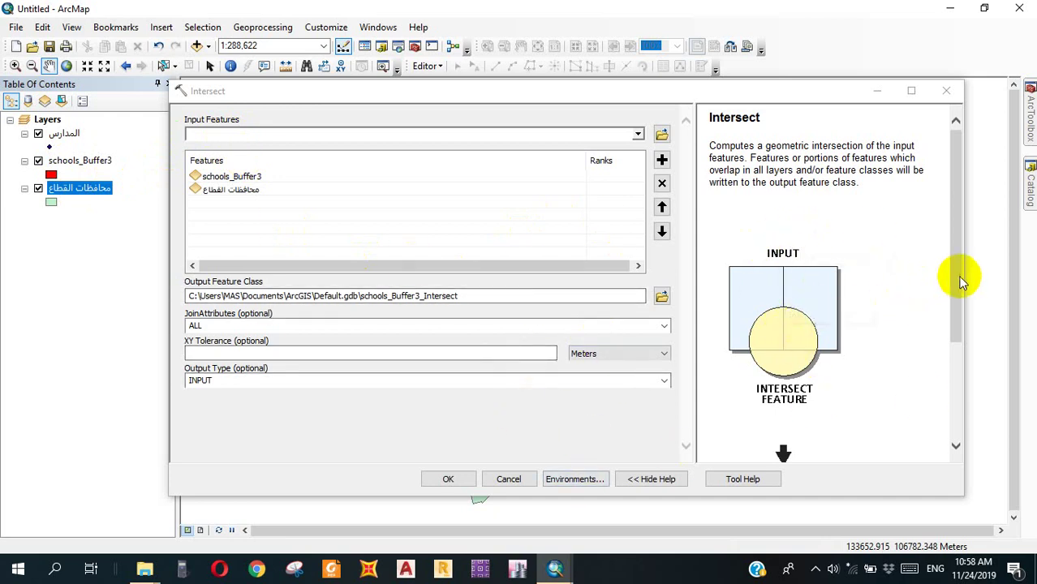
pyautogui.scroll(-2, 880, 386)
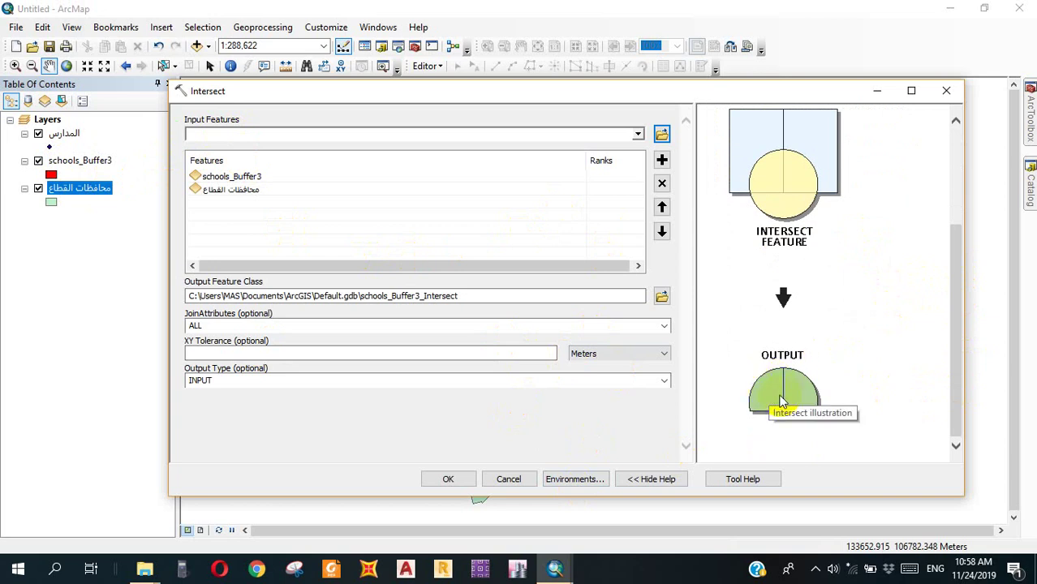
pyautogui.click(449, 479)
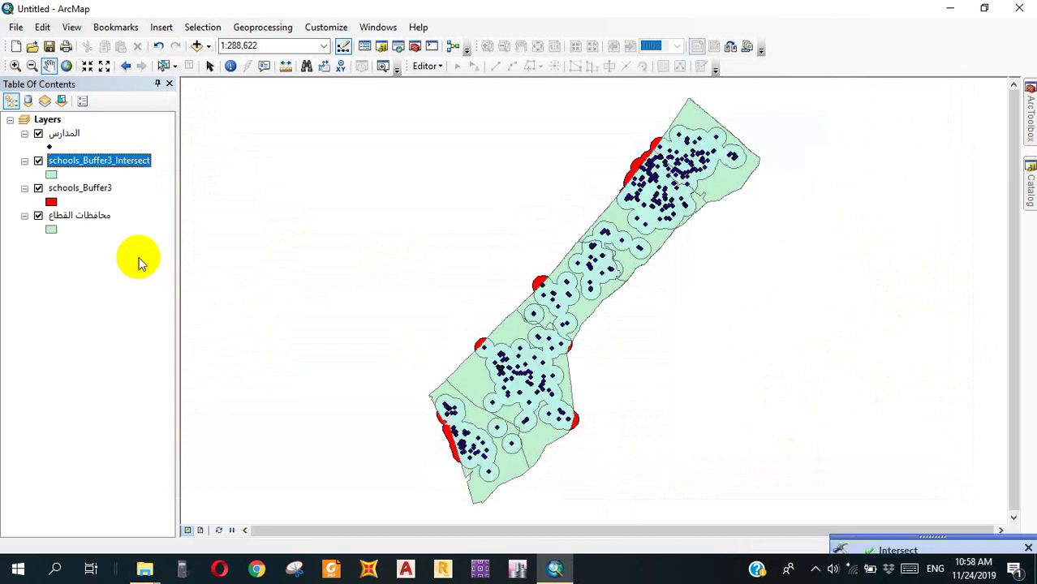
# Apply the Green preset symbol to the schools_Buffer3_Intersect layer.
pyautogui.click(51, 173)
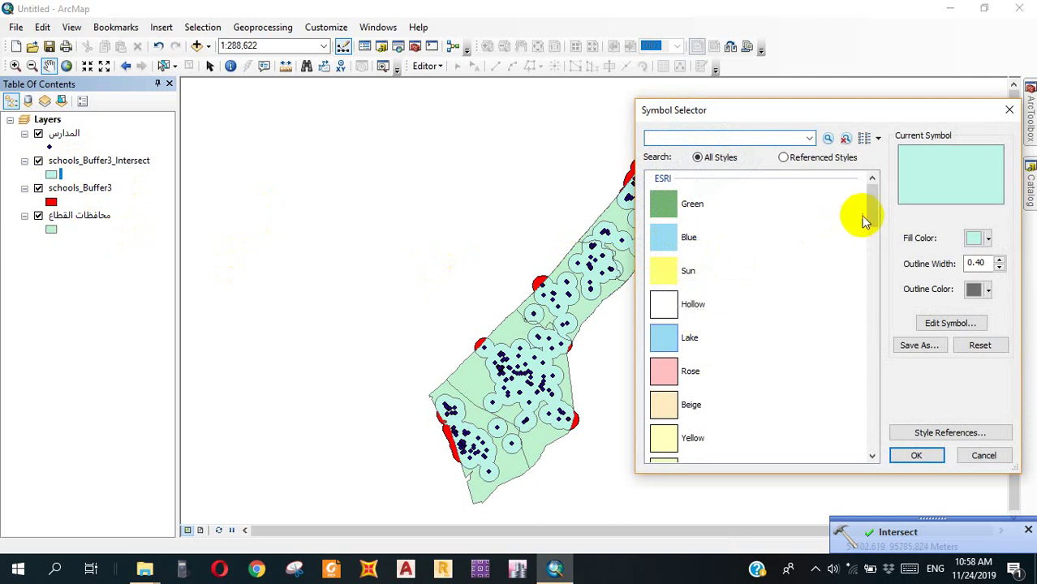
pyautogui.click(682, 204)
pyautogui.click(916, 456)
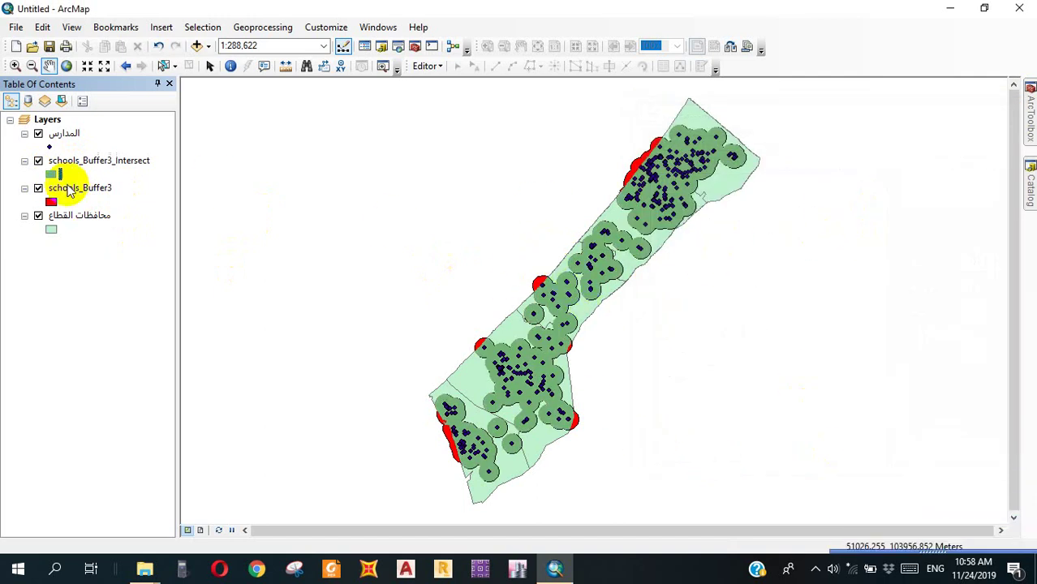
# Hide the schools_Buffer3 layer and check the intersect result with the محافظات القطاع layer off and on again.
pyautogui.click(38, 188)
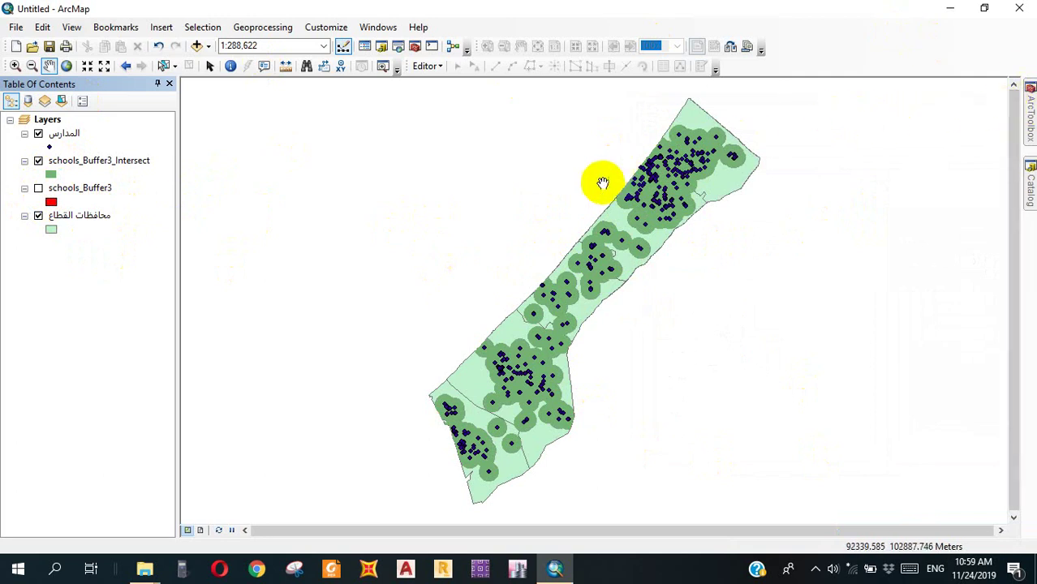
pyautogui.click(38, 216)
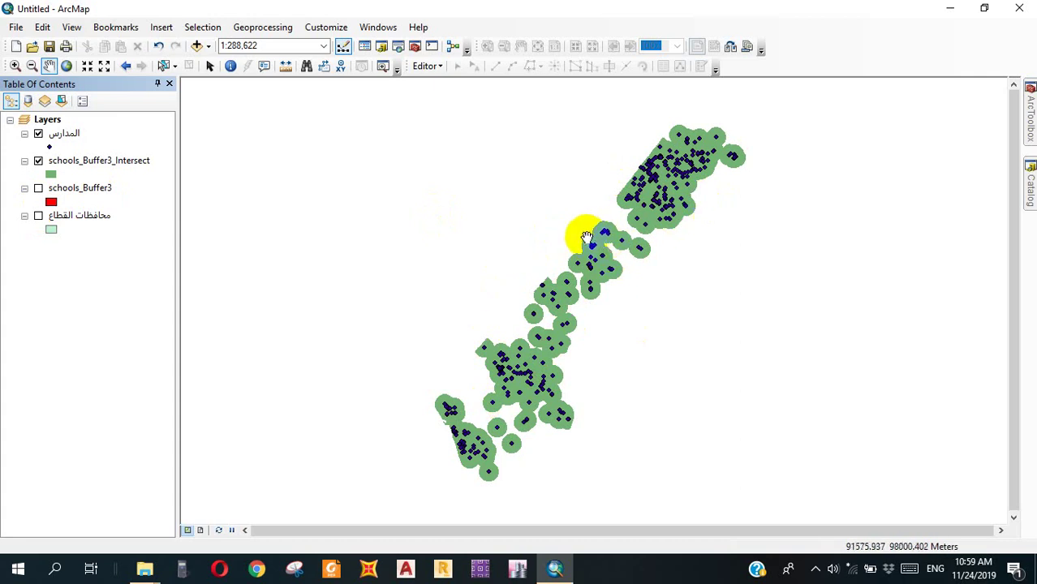
pyautogui.click(38, 216)
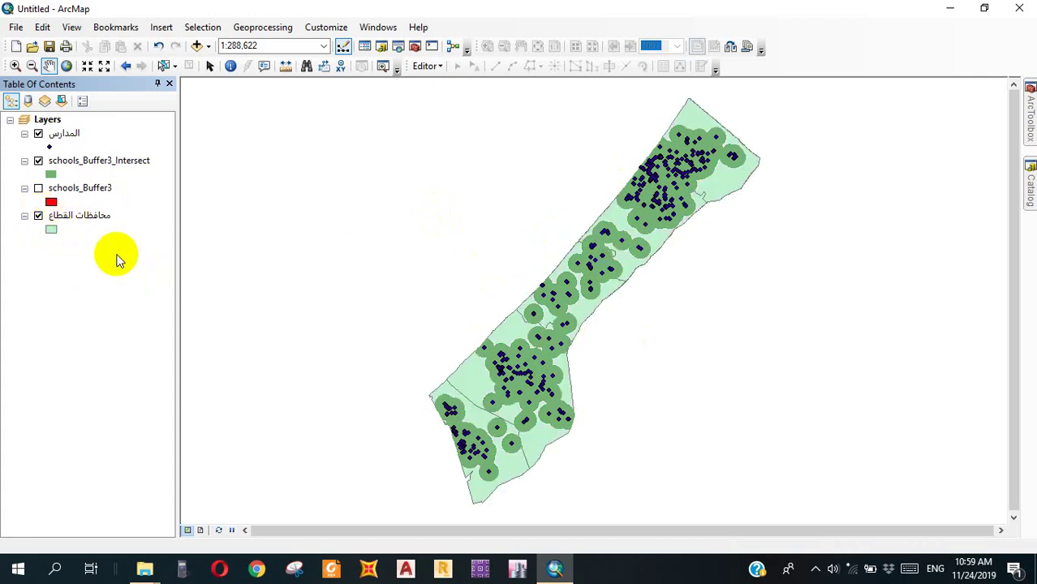
# Run the Symmetrical Difference tool with محافظات القطاع as input features and schools_Buffer3_Intersect as update features.
pyautogui.click(1029, 121)
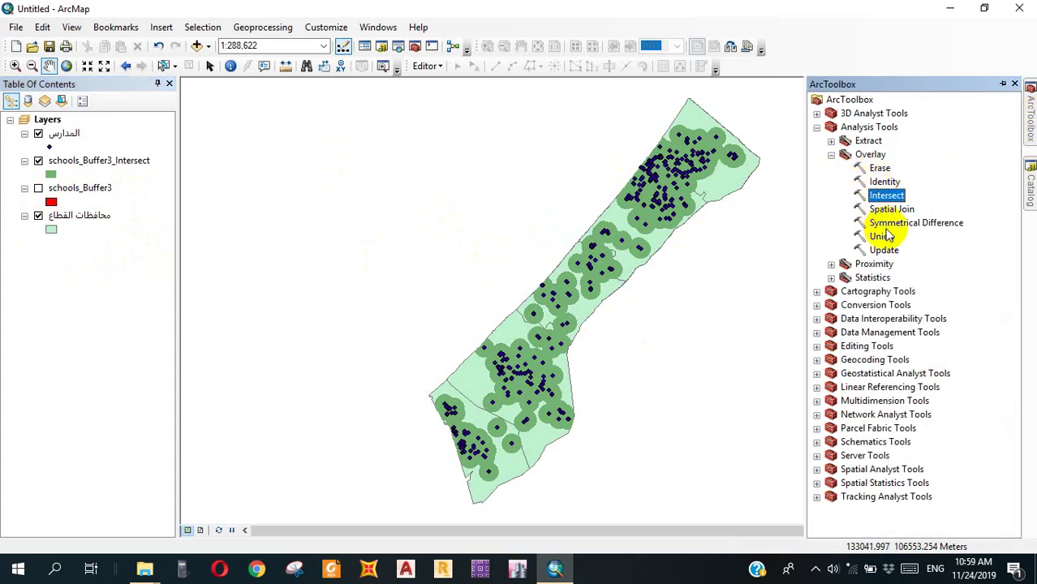
pyautogui.click(881, 223)
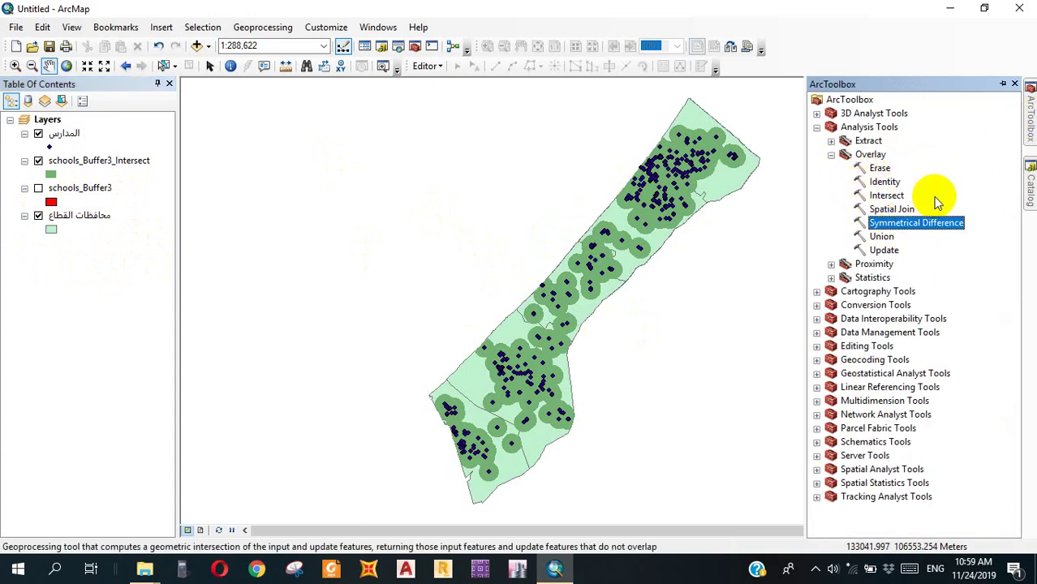
pyautogui.doubleClick(881, 224)
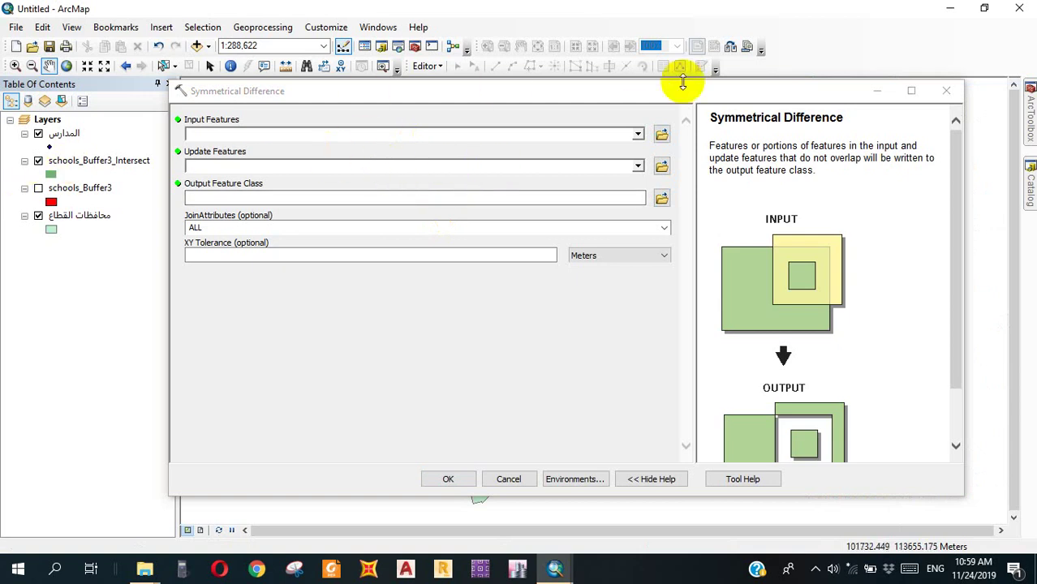
pyautogui.click(639, 136)
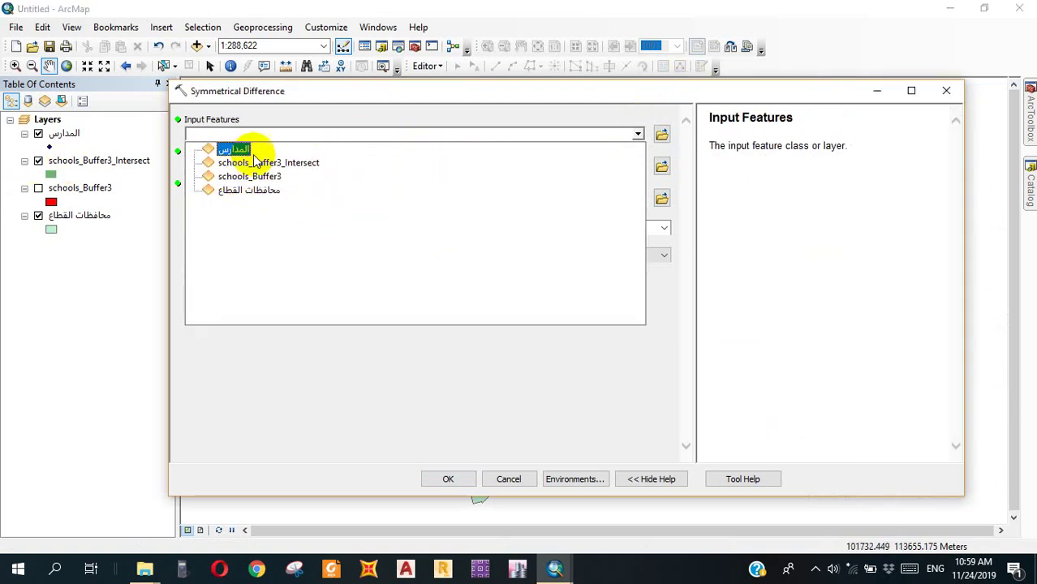
pyautogui.click(252, 189)
pyautogui.click(638, 167)
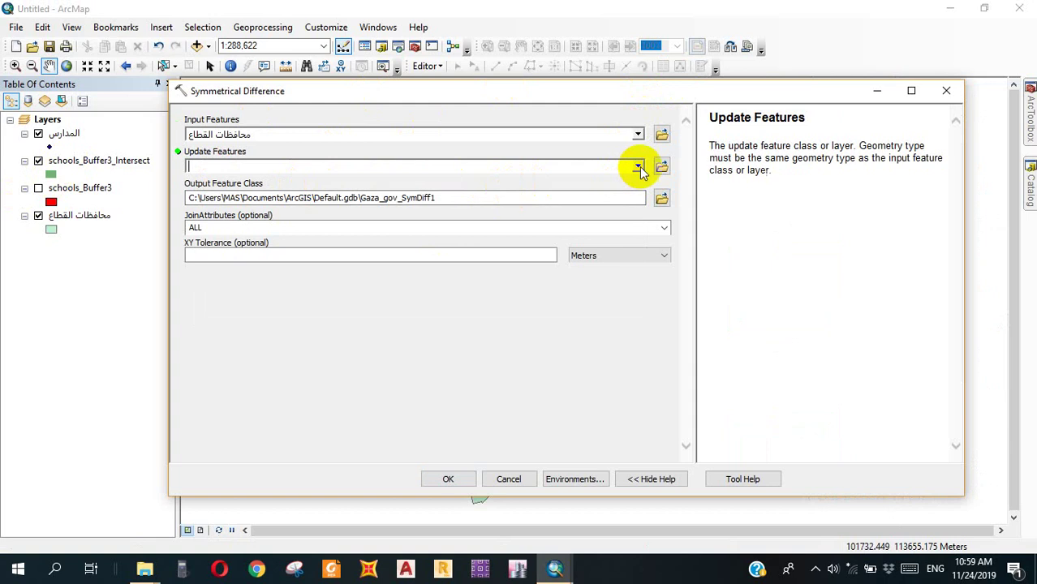
pyautogui.click(389, 166)
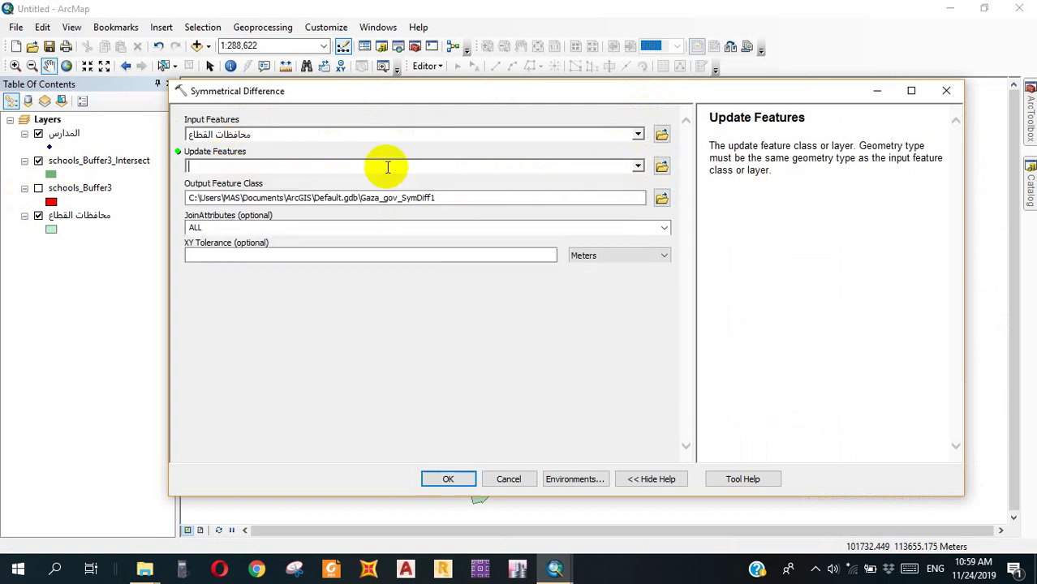
pyautogui.click(638, 166)
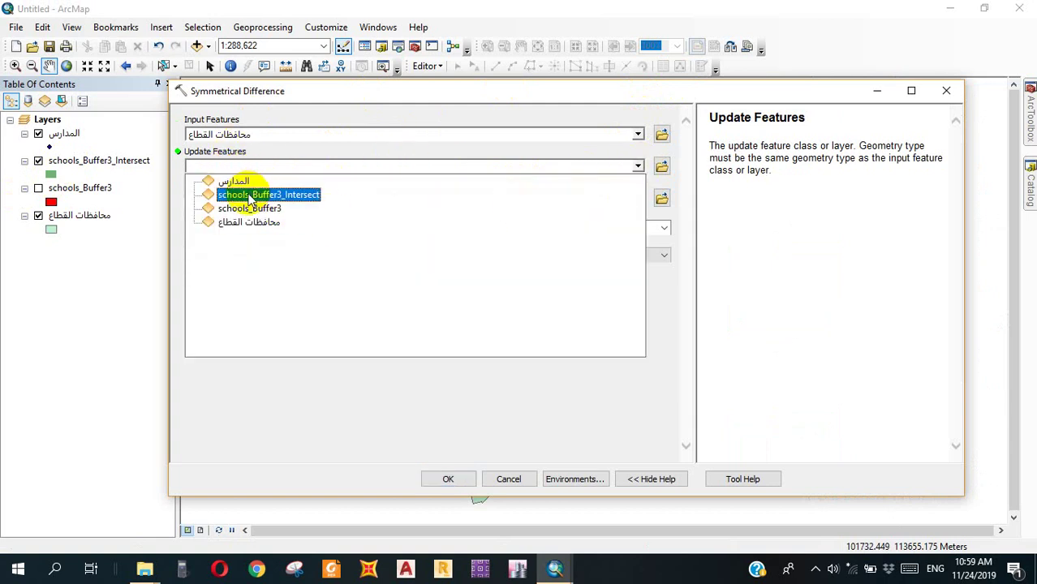
pyautogui.click(279, 195)
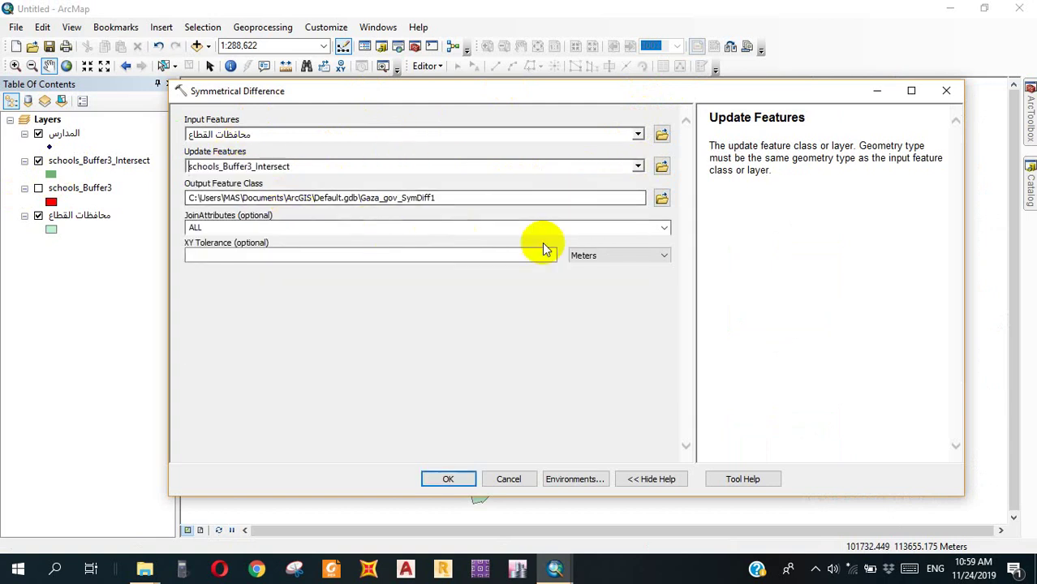
pyautogui.click(493, 254)
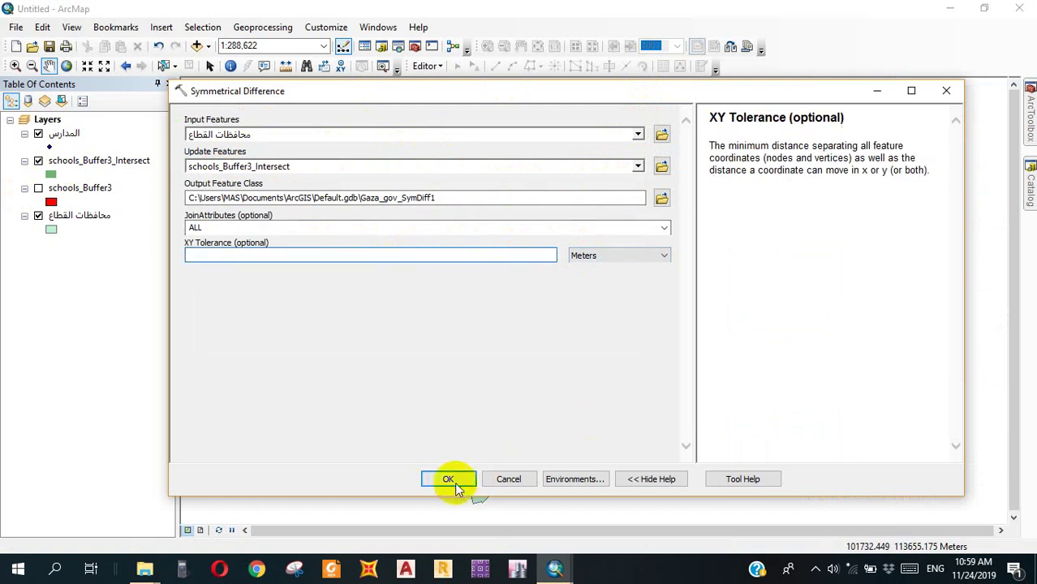
pyautogui.click(240, 166)
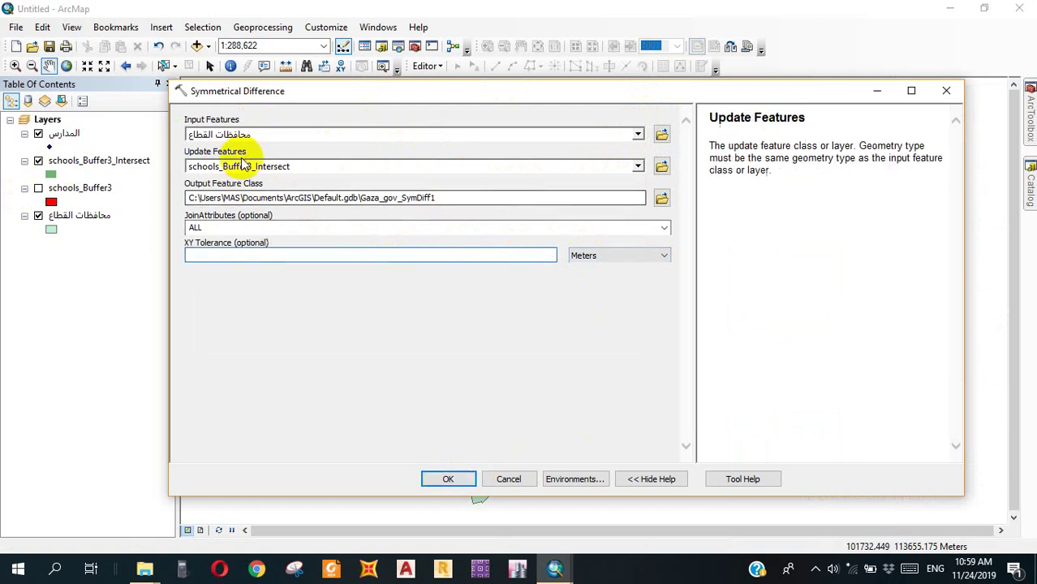
pyautogui.click(448, 479)
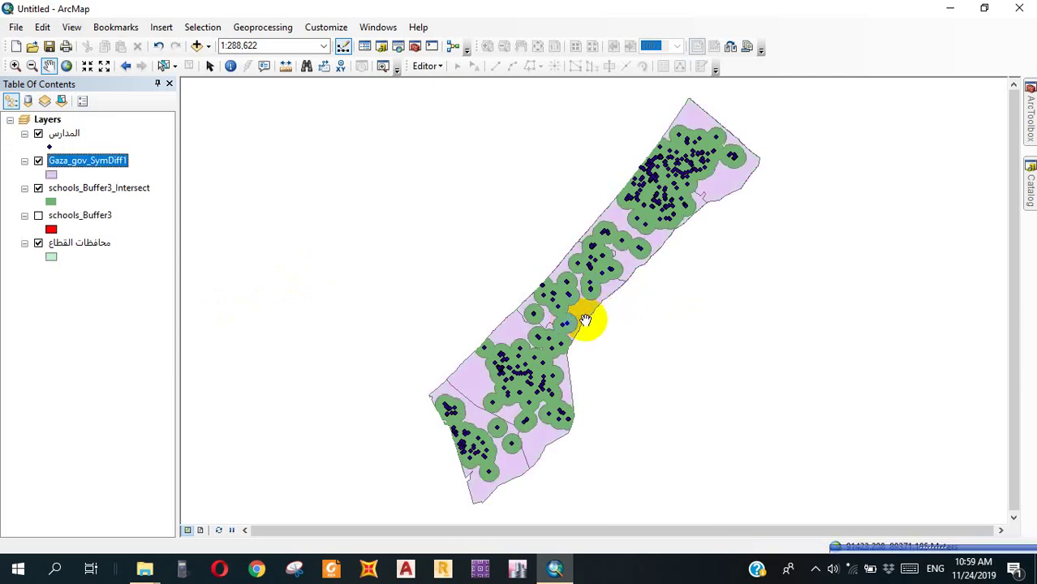
# Apply a light brown preset symbol with a black outline to the Gaza_gov_SymDiff1 layer.
pyautogui.click(51, 174)
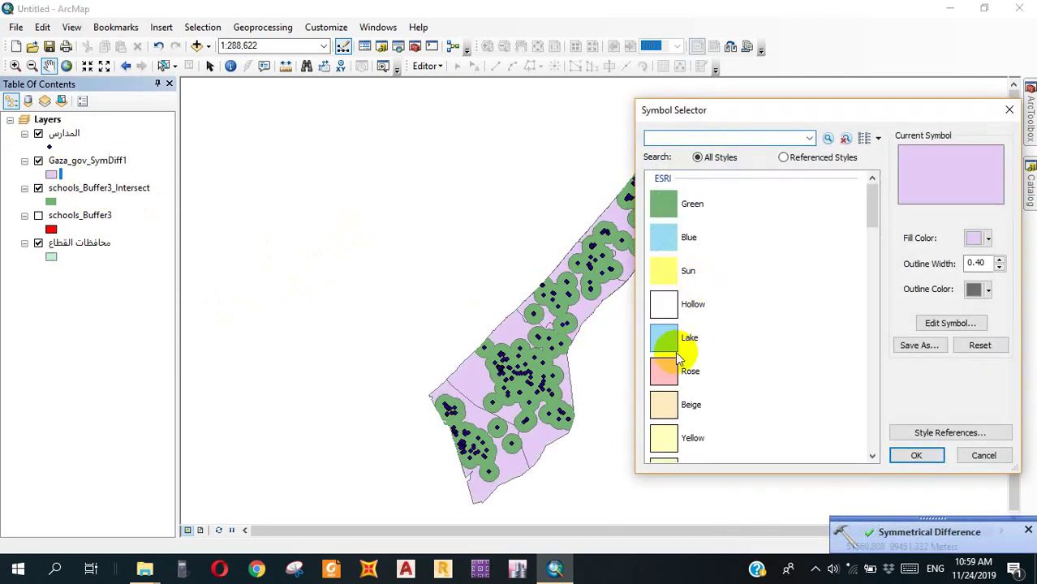
pyautogui.moveTo(873, 188); pyautogui.dragTo(878, 294)
pyautogui.click(686, 256)
pyautogui.click(916, 455)
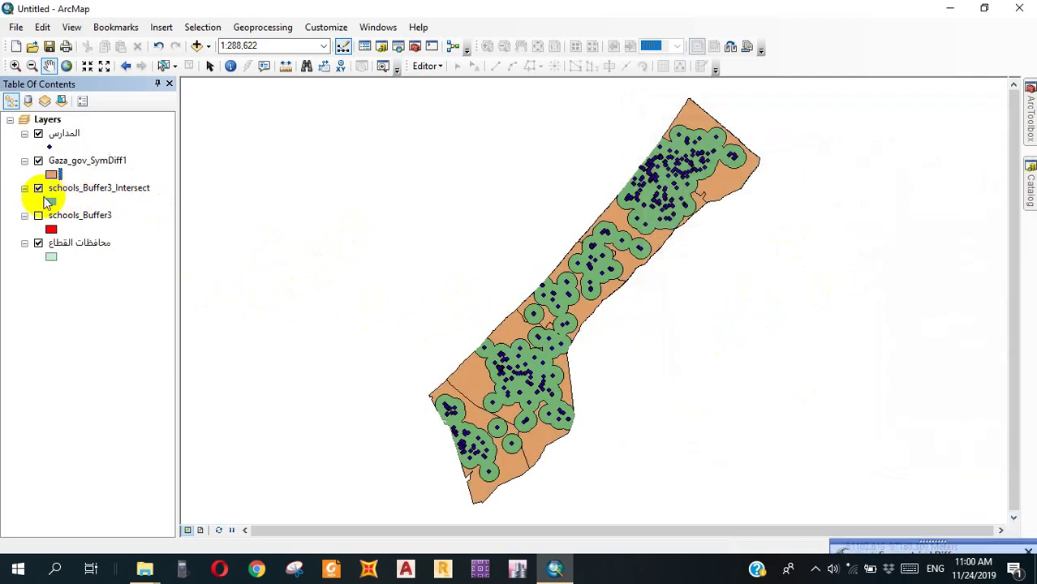
# Hide the محافظات القطاع, schools_Buffer3_Intersect and المدارس layers to inspect Gaza_gov_SymDiff1 alone.
pyautogui.click(38, 243)
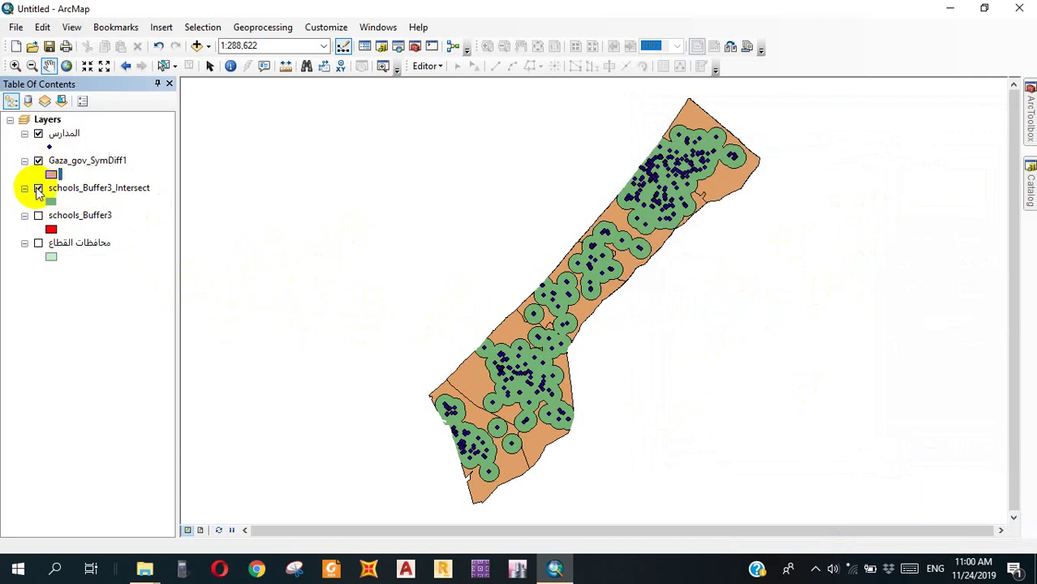
pyautogui.click(38, 188)
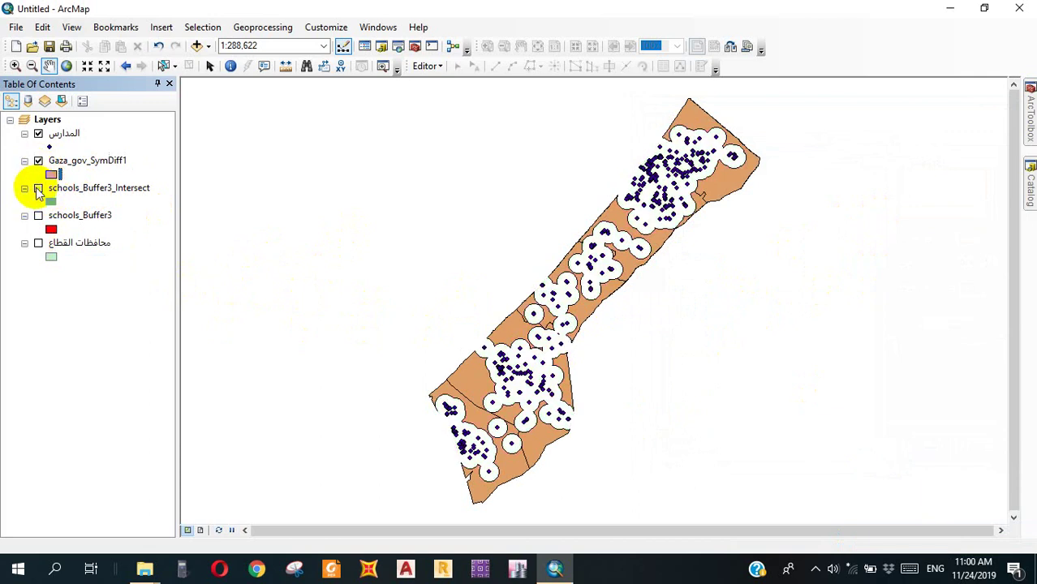
pyautogui.click(38, 134)
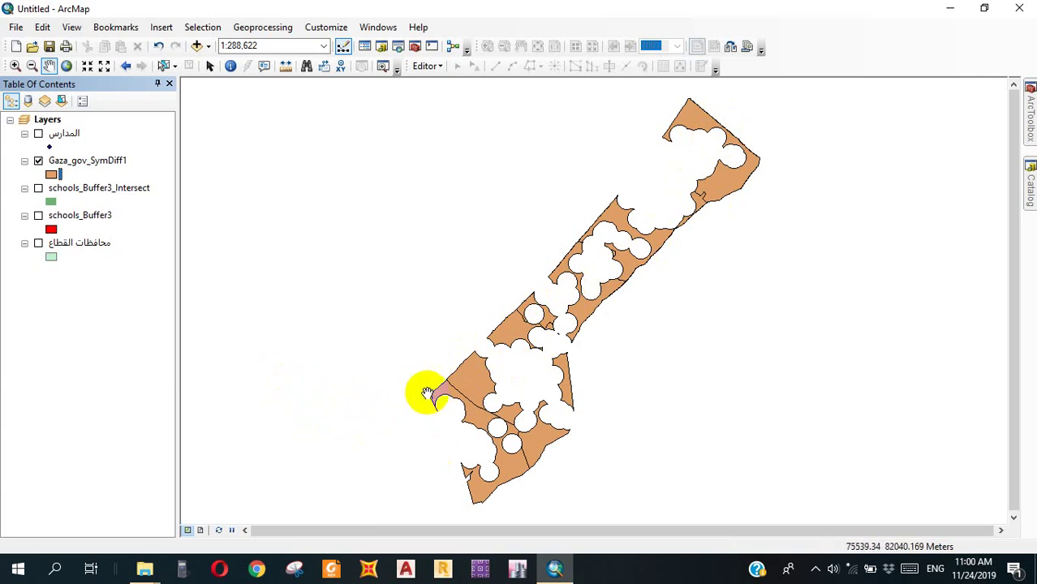
pyautogui.moveTo(463, 382); pyautogui.dragTo(392, 361)
# Open the attribute table of Gaza_gov_SymDiff1 and examine the Shape_Area value of each governorate.
pyautogui.click(55, 162)
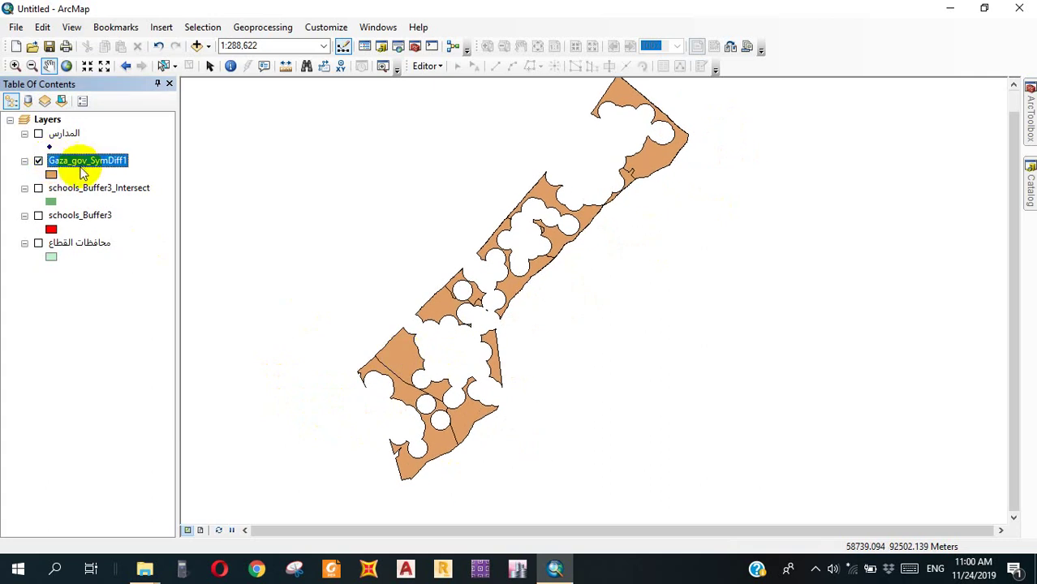
pyautogui.rightClick(81, 161)
pyautogui.click(114, 201)
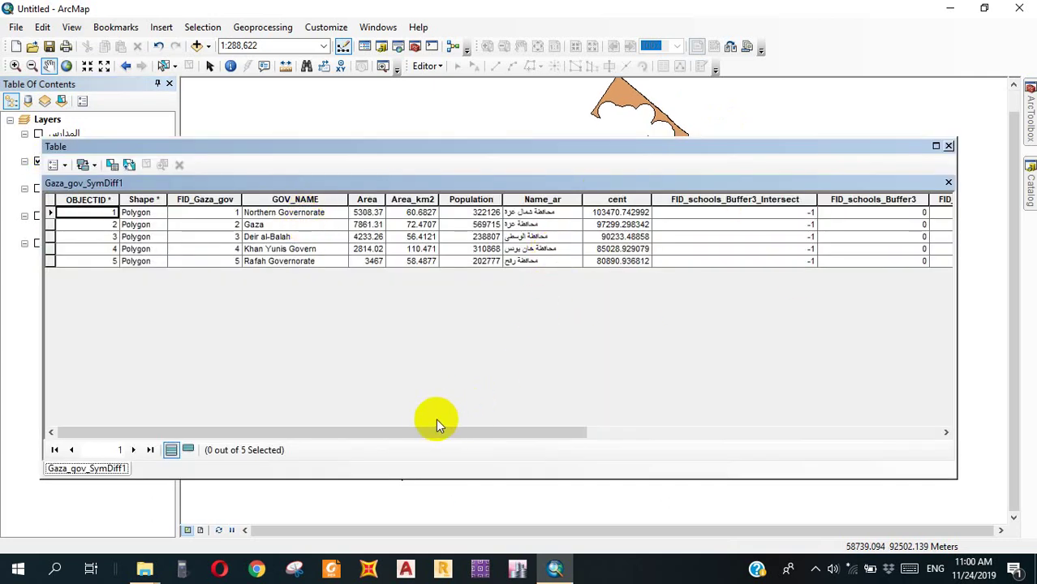
pyautogui.moveTo(436, 431); pyautogui.dragTo(804, 431)
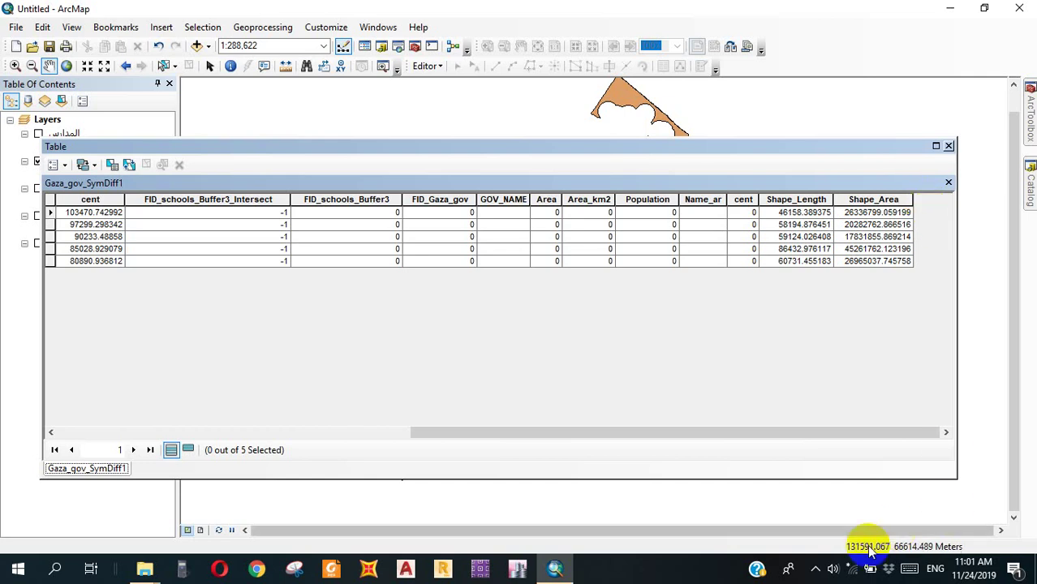
pyautogui.click(815, 568)
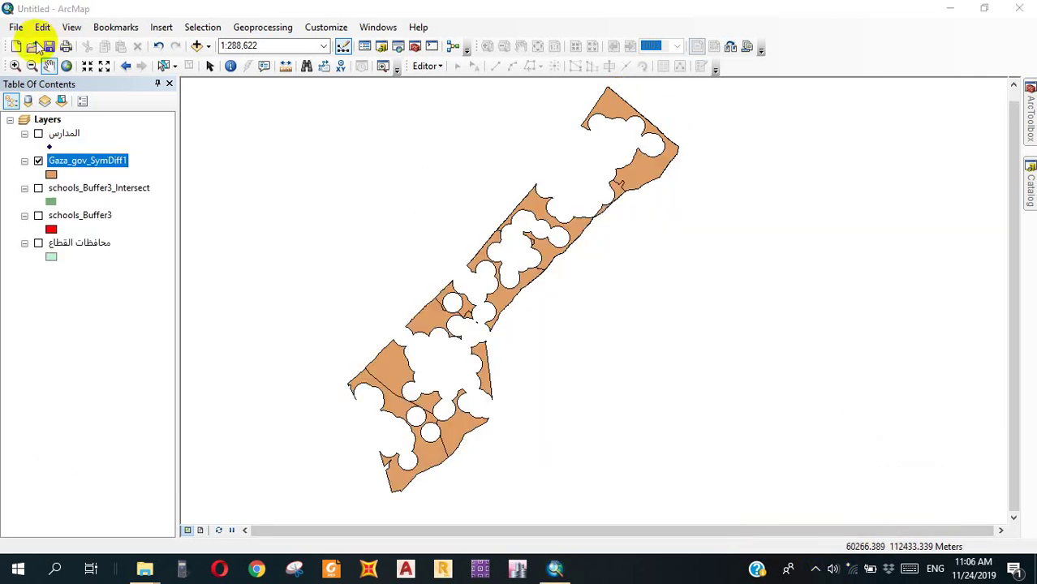
# Start a new document from the Blank Map template without saving changes to the current map.
pyautogui.click(15, 46)
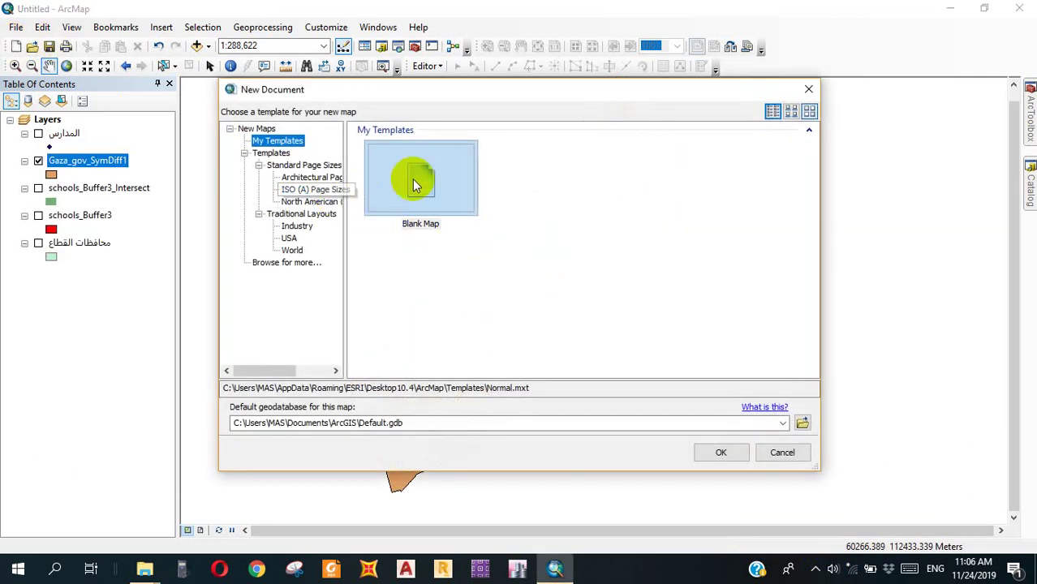
pyautogui.click(416, 180)
pyautogui.click(726, 453)
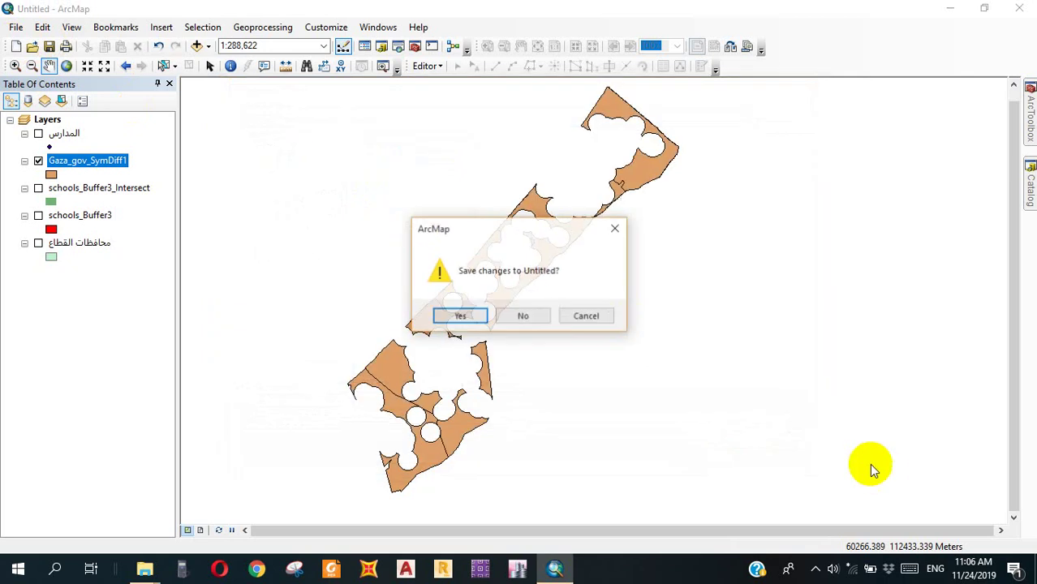
pyautogui.click(537, 319)
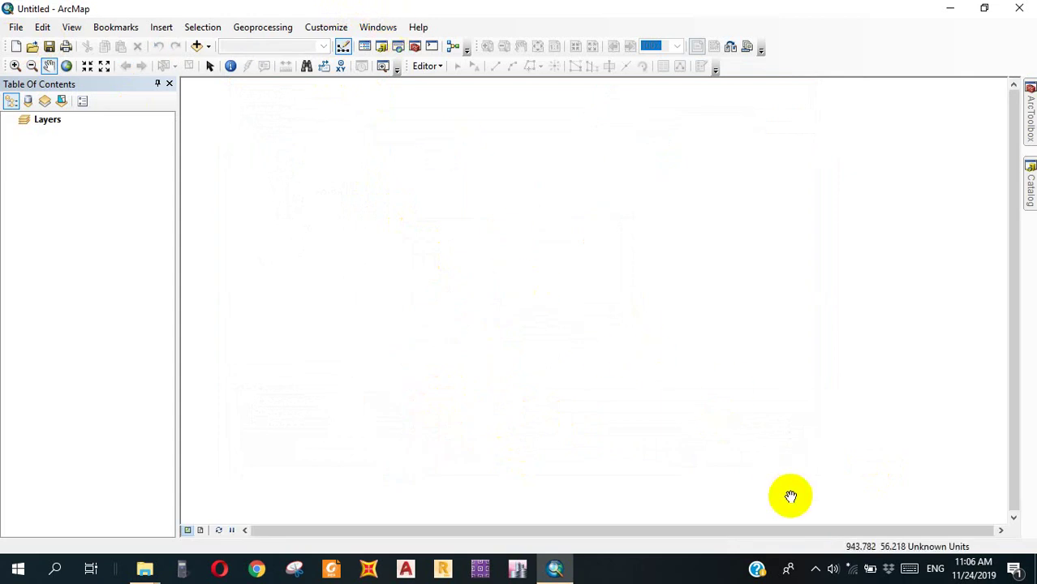
pyautogui.click(816, 569)
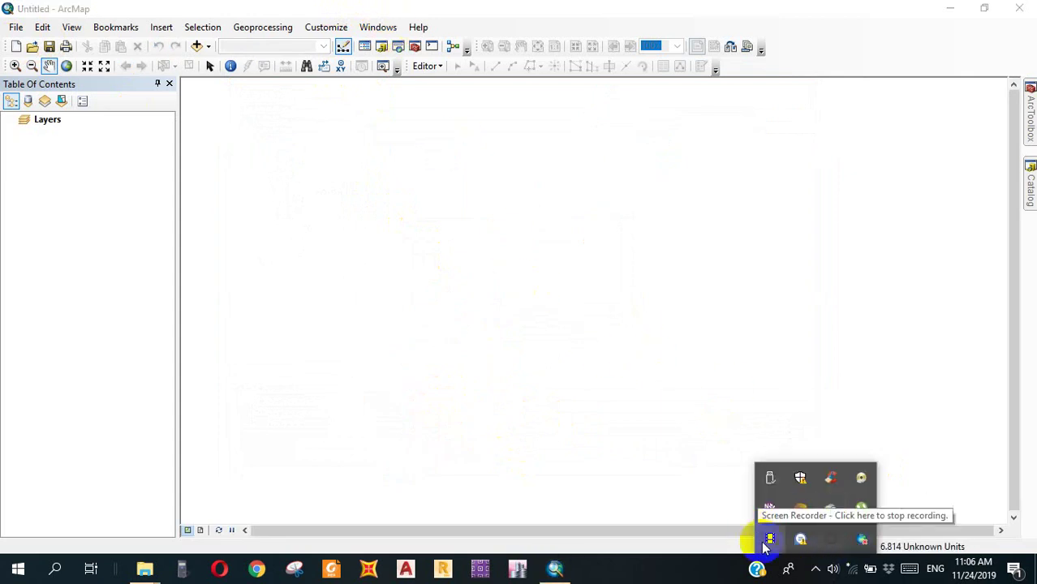
pyautogui.click(812, 565)
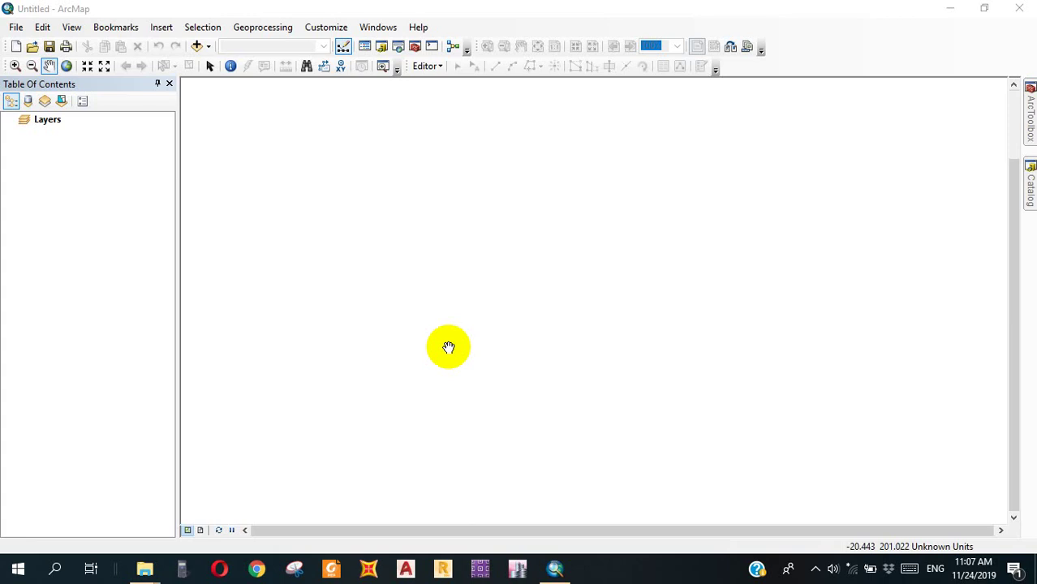
pyautogui.click(816, 568)
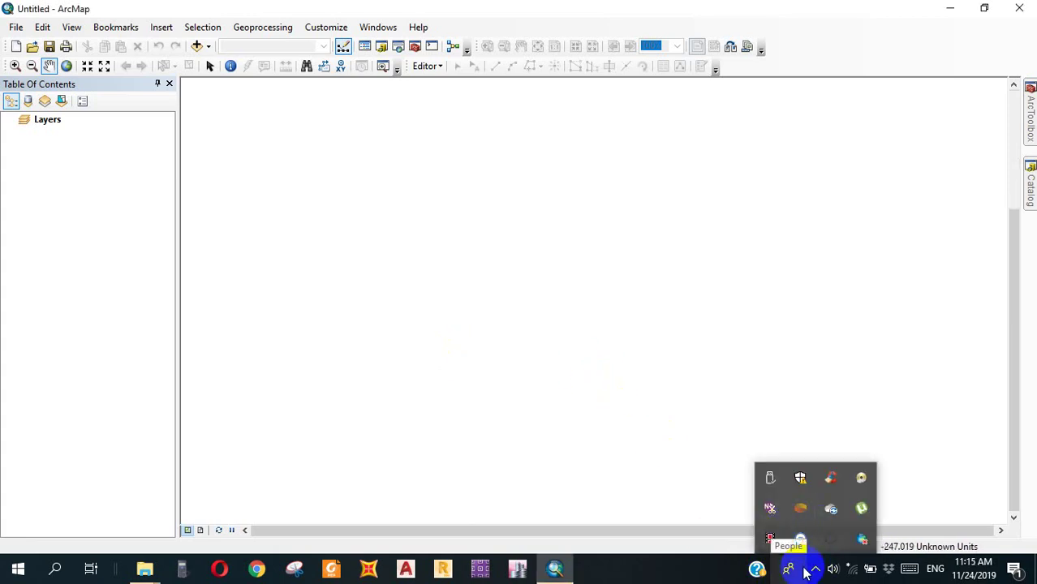
pyautogui.click(814, 568)
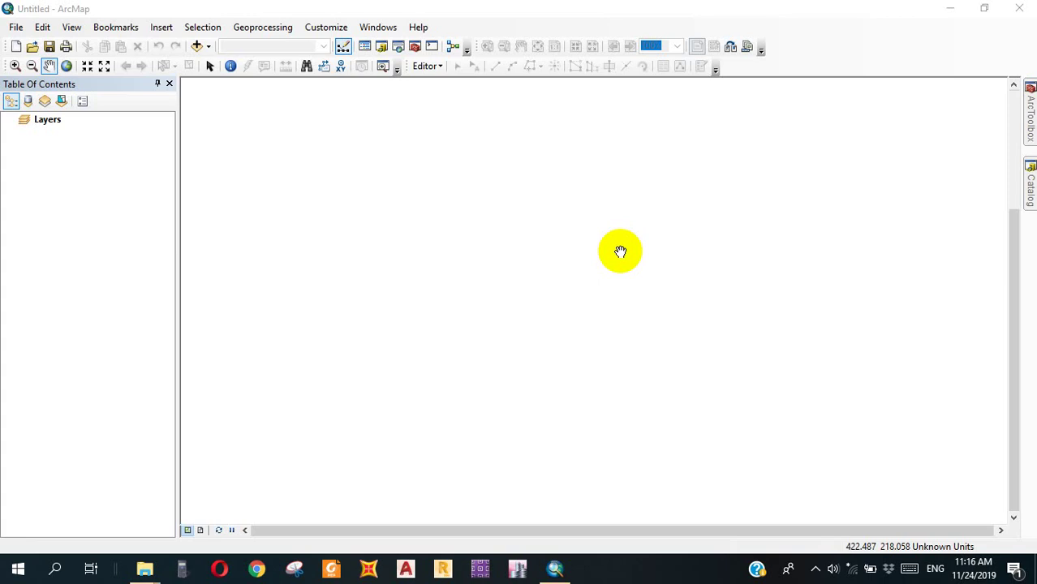
# Restore the maximized ArcMap window and snap it to the right half of the screen.
pyautogui.click(1031, 185)
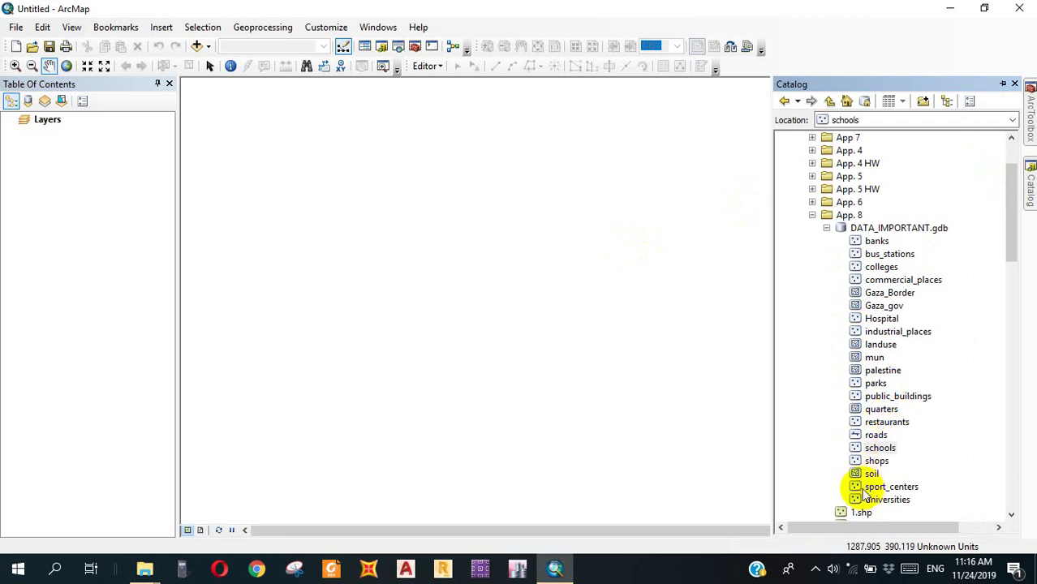
pyautogui.doubleClick(519, 7)
pyautogui.moveTo(469, 37); pyautogui.dragTo(1034, 163)
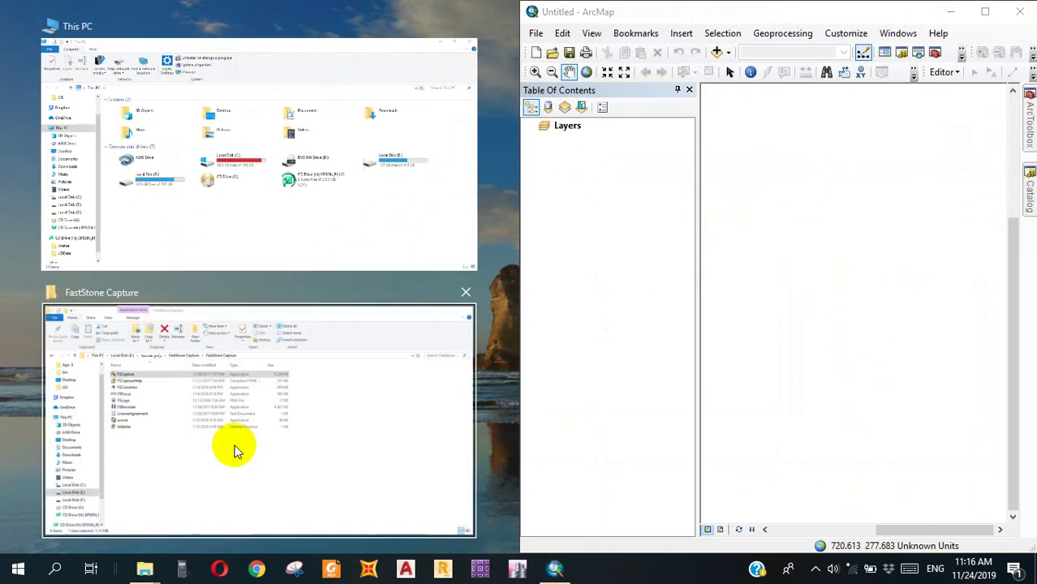
# Launch ArcCatalog and snap its window to the left half of the screen beside ArcMap.
pyautogui.click(55, 568)
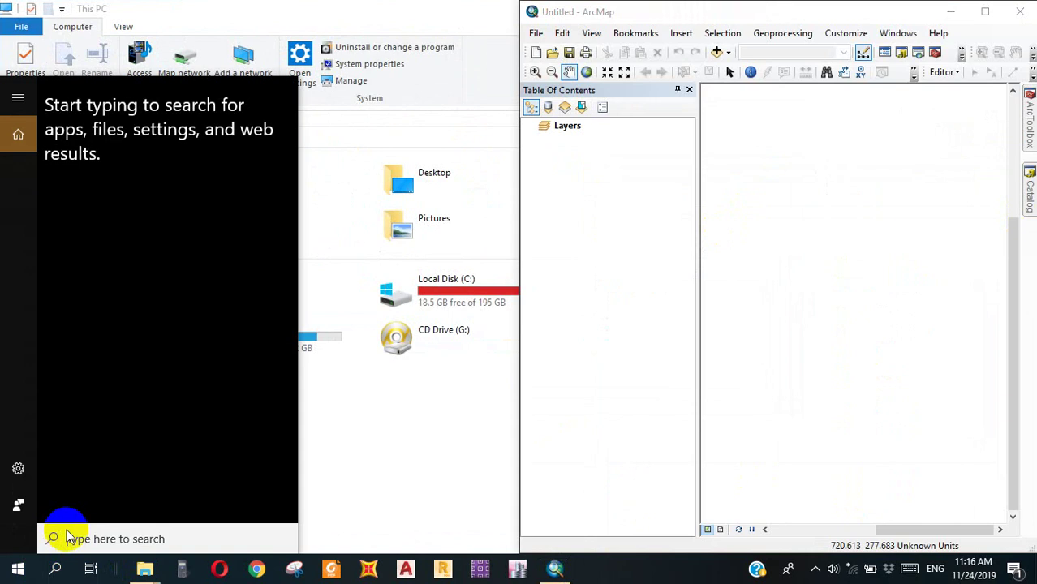
pyautogui.write('ar')
pyautogui.click(88, 173)
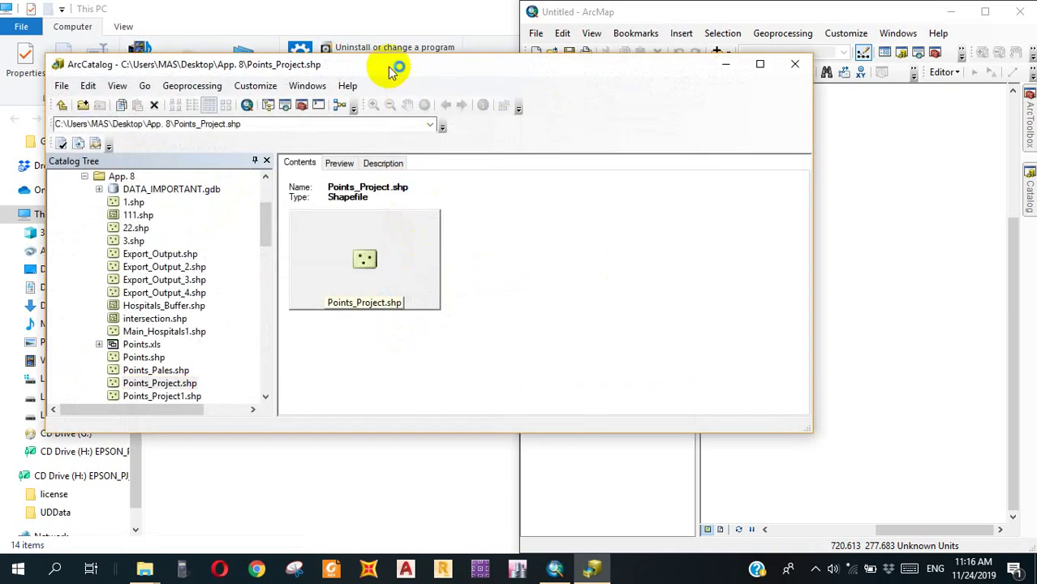
pyautogui.moveTo(394, 65); pyautogui.dragTo(8, 149)
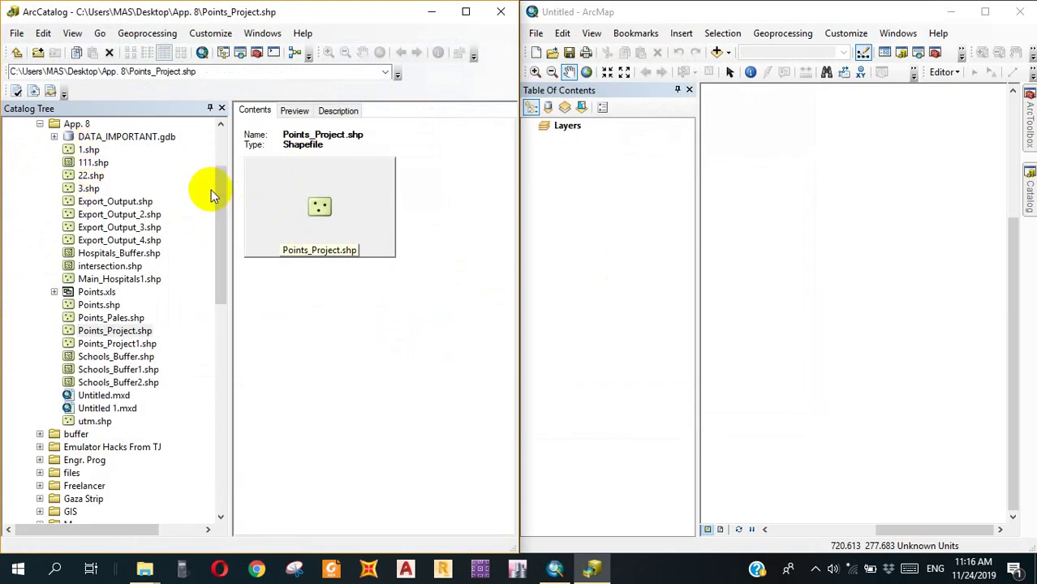
# Expand the DATA_IMPORTANT.gdb geodatabase in the App. 8 folder to list its feature classes.
pyautogui.scroll(3, 144, 155)
pyautogui.click(54, 227)
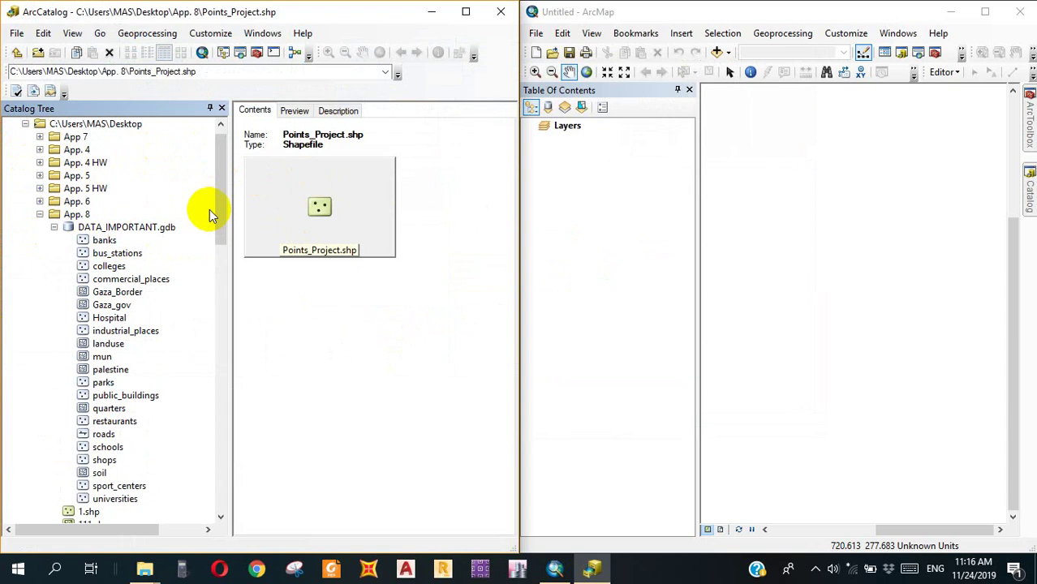
pyautogui.moveTo(213, 208)
pyautogui.mouseDown()
pyautogui.moveTo(225, 225)
pyautogui.moveTo(225, 216)
pyautogui.mouseUp()
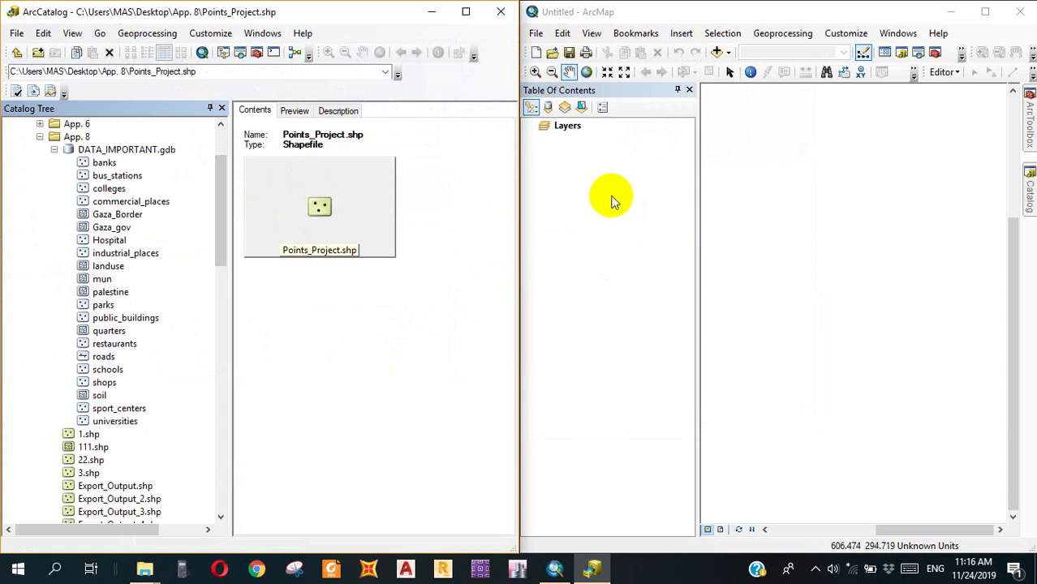
# Check the current coordinate system of the empty Layers data frame in ArcMap, leaving its properties without changes.
pyautogui.rightClick(566, 128)
pyautogui.click(552, 138)
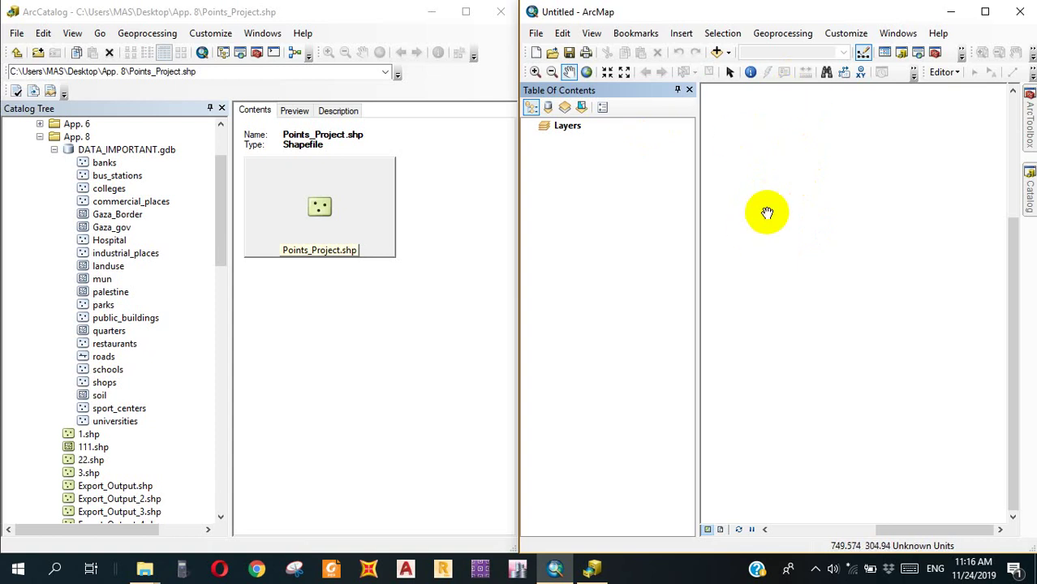
pyautogui.rightClick(568, 126)
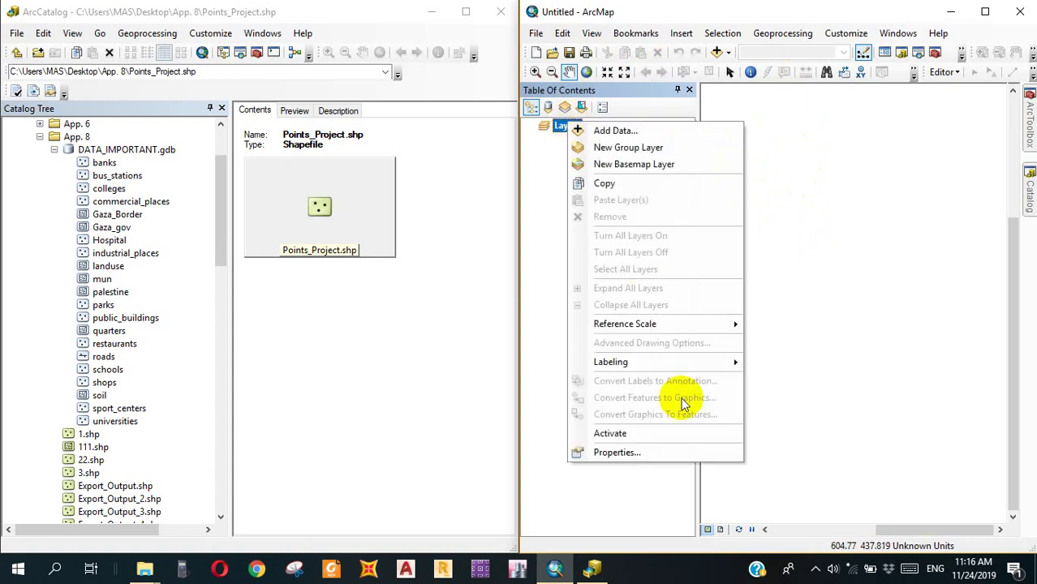
pyautogui.click(679, 452)
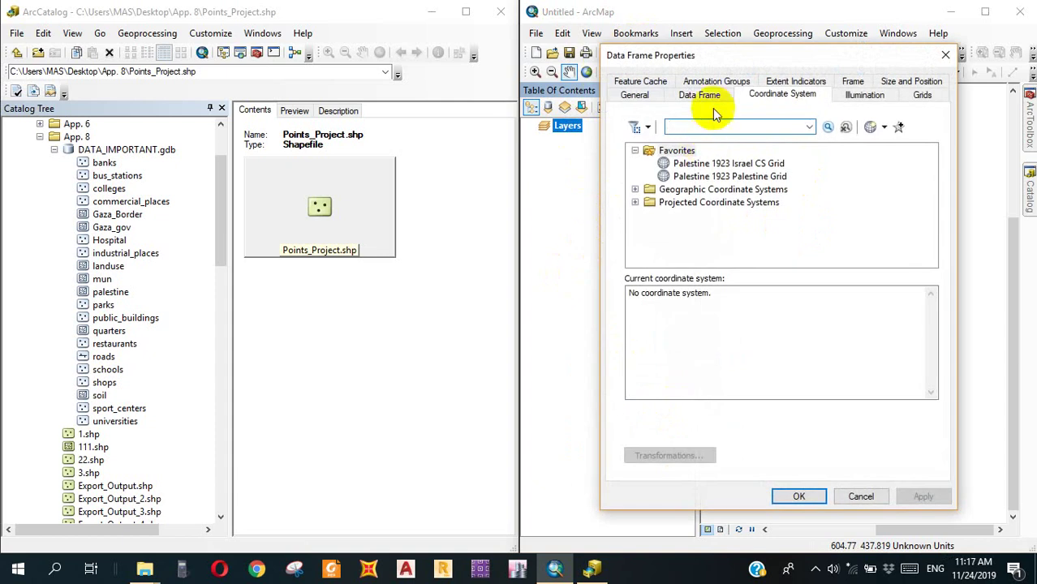
pyautogui.moveTo(714, 293); pyautogui.dragTo(613, 296)
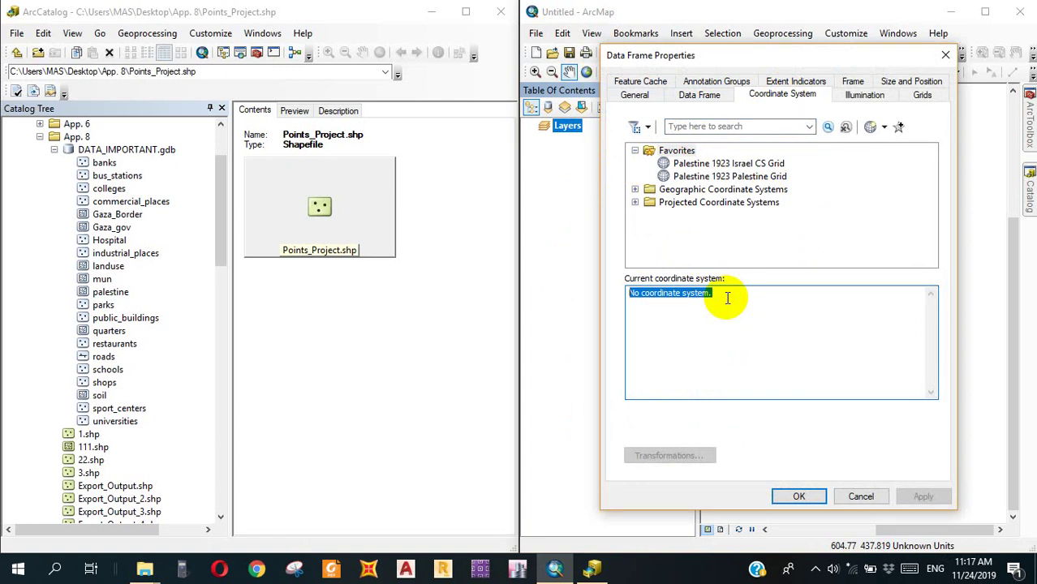
pyautogui.click(856, 494)
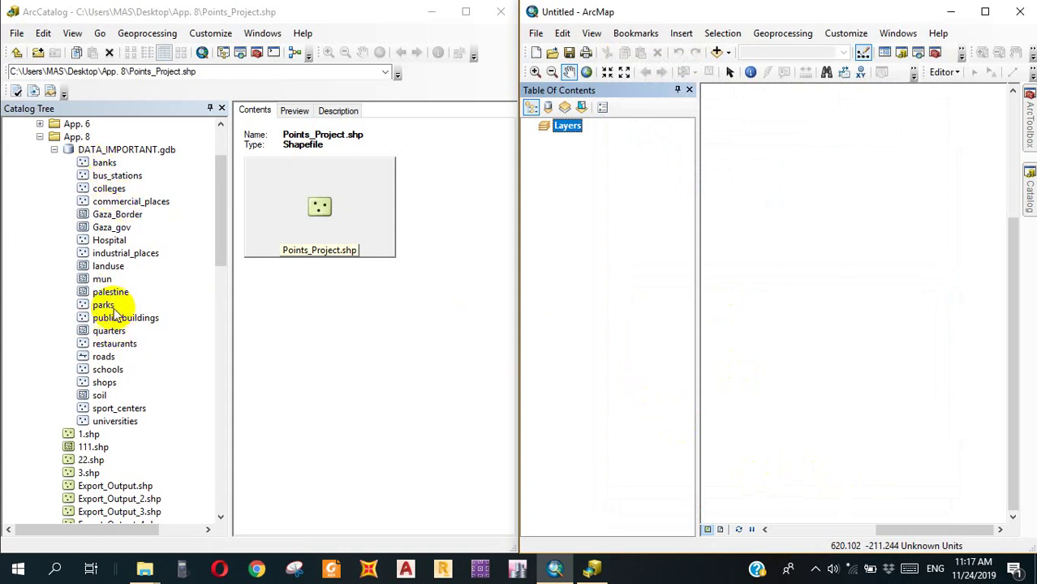
# Switch to ArcCatalog and examine the XY coordinate system of the Gaza_gov feature class, including its projection and geographic coordinate system.
pyautogui.click(113, 215)
pyautogui.click(112, 228)
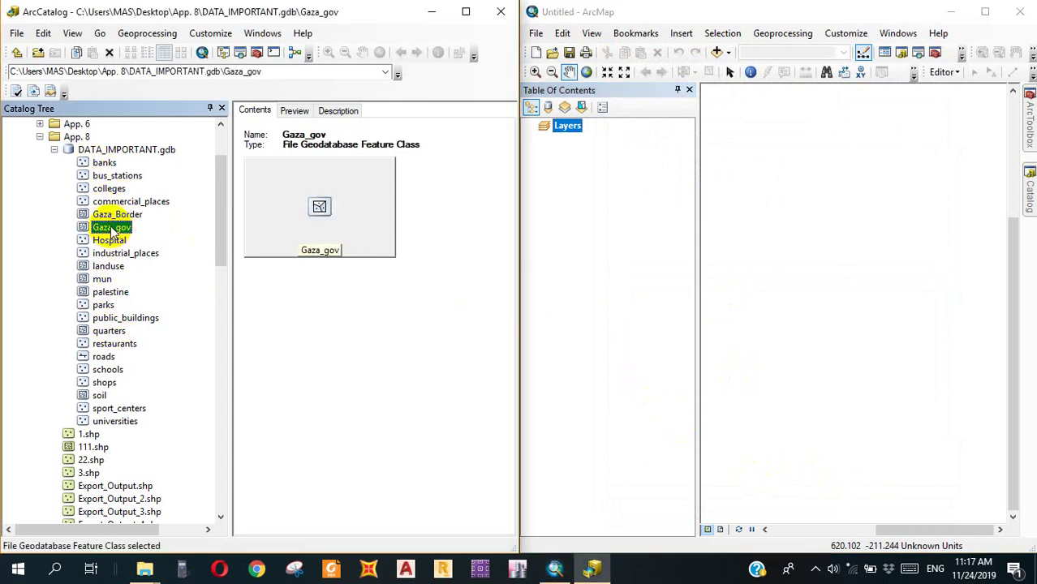
pyautogui.rightClick(114, 229)
pyautogui.click(159, 381)
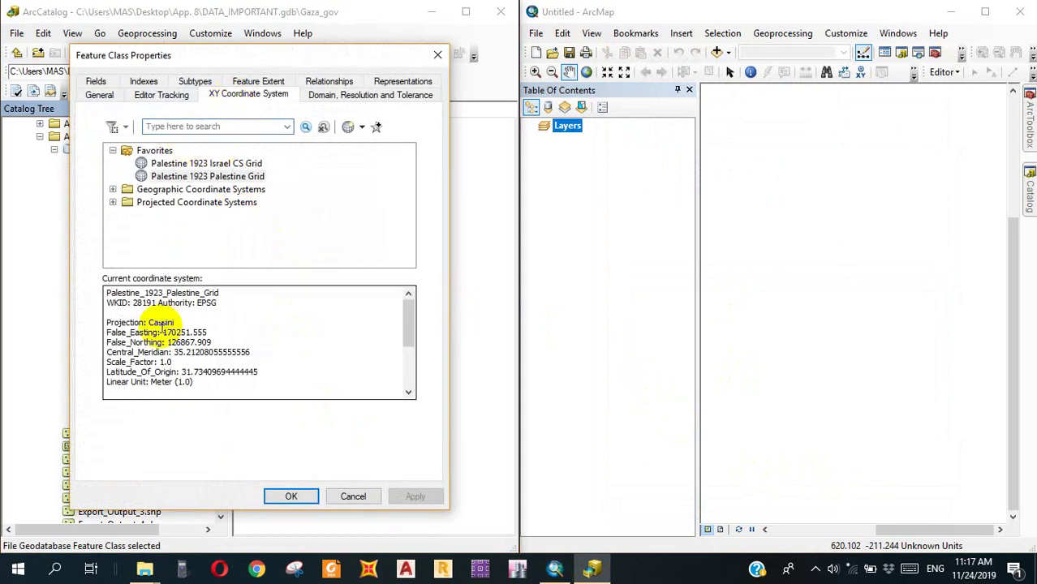
pyautogui.moveTo(106, 293); pyautogui.dragTo(220, 303)
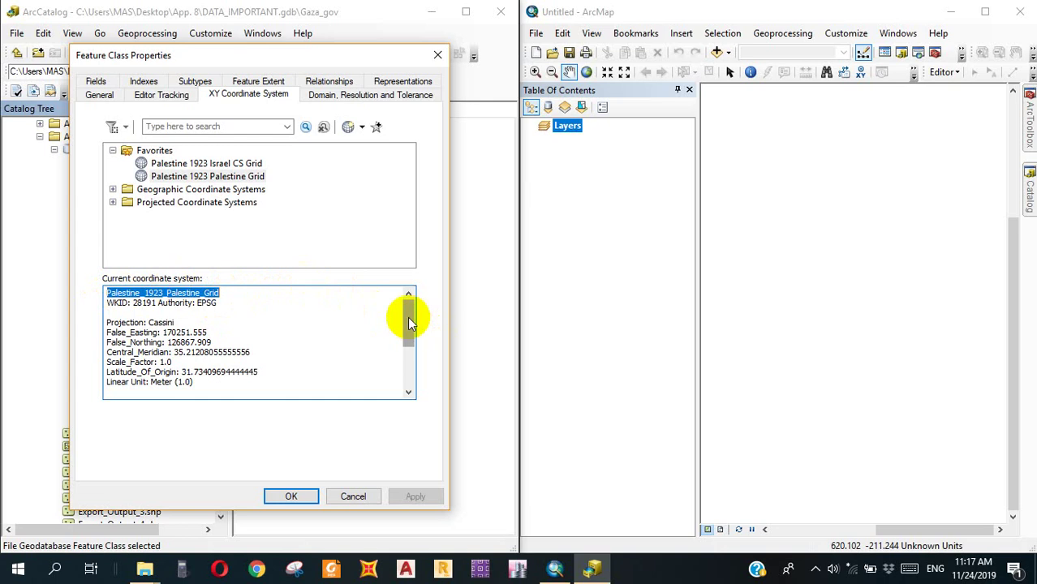
pyautogui.moveTo(106, 322); pyautogui.dragTo(175, 323)
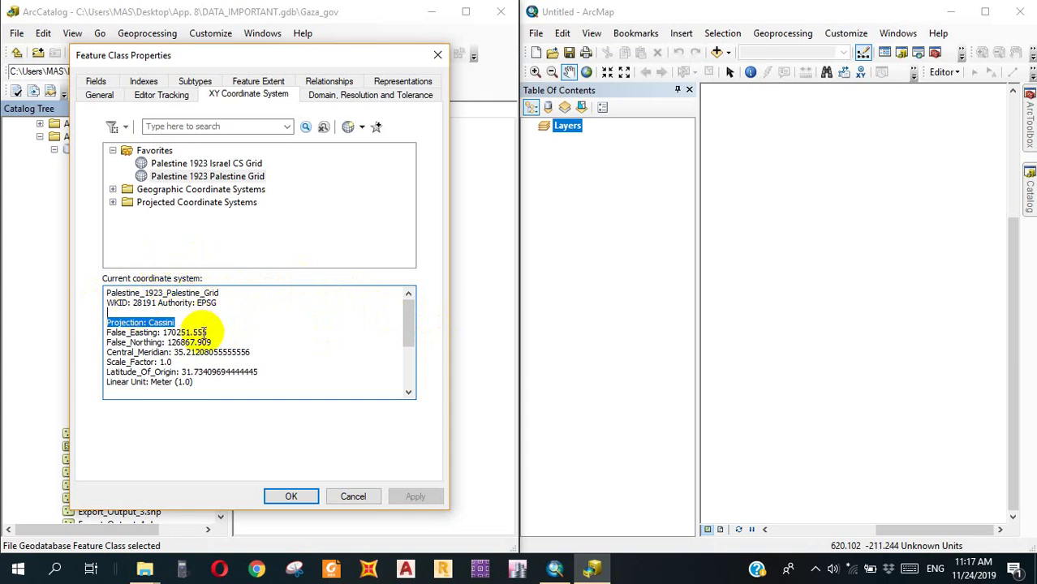
pyautogui.moveTo(406, 323); pyautogui.dragTo(407, 350)
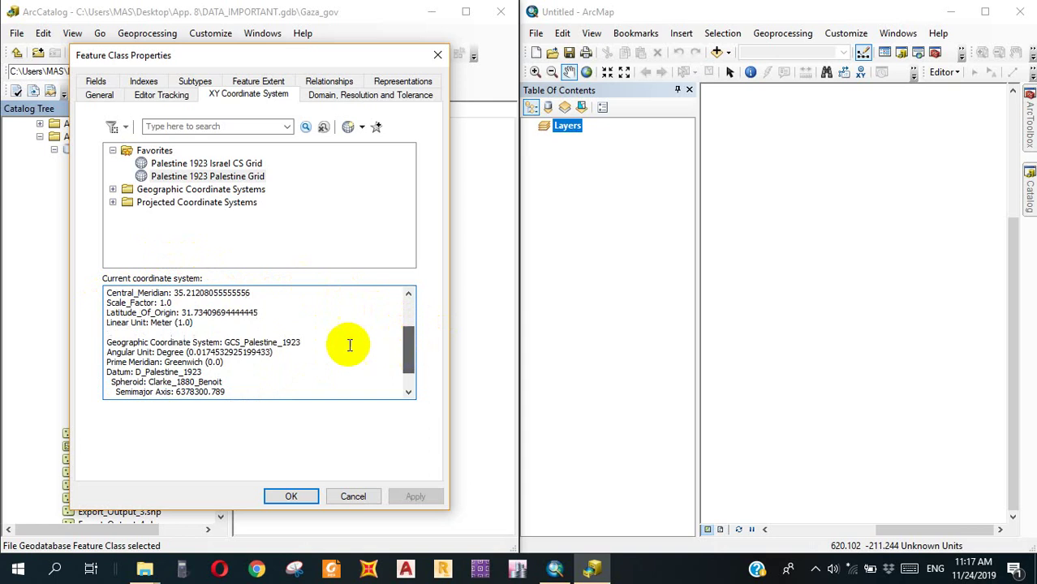
pyautogui.click(246, 343)
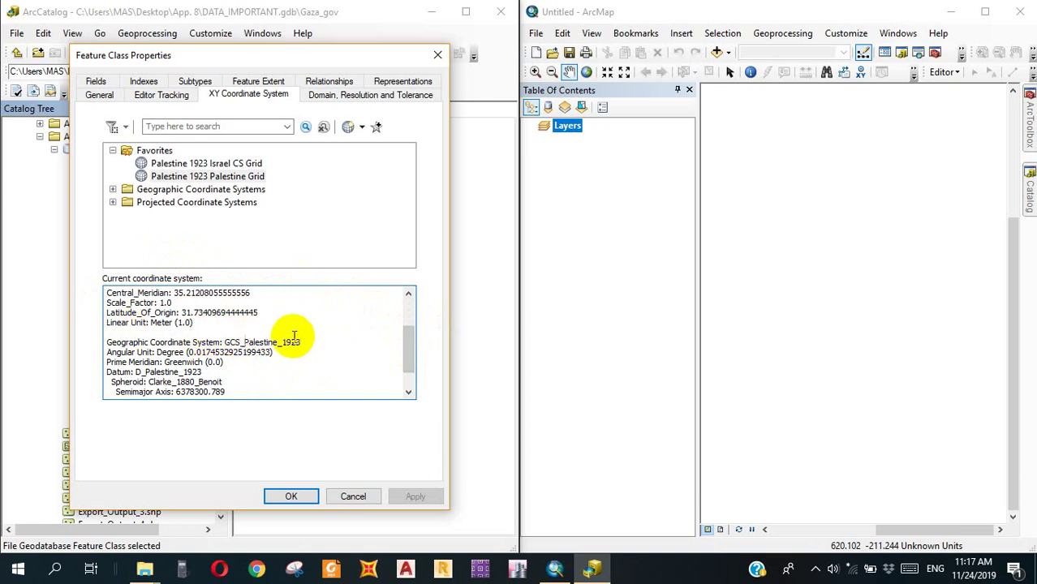
pyautogui.moveTo(408, 329); pyautogui.dragTo(408, 282)
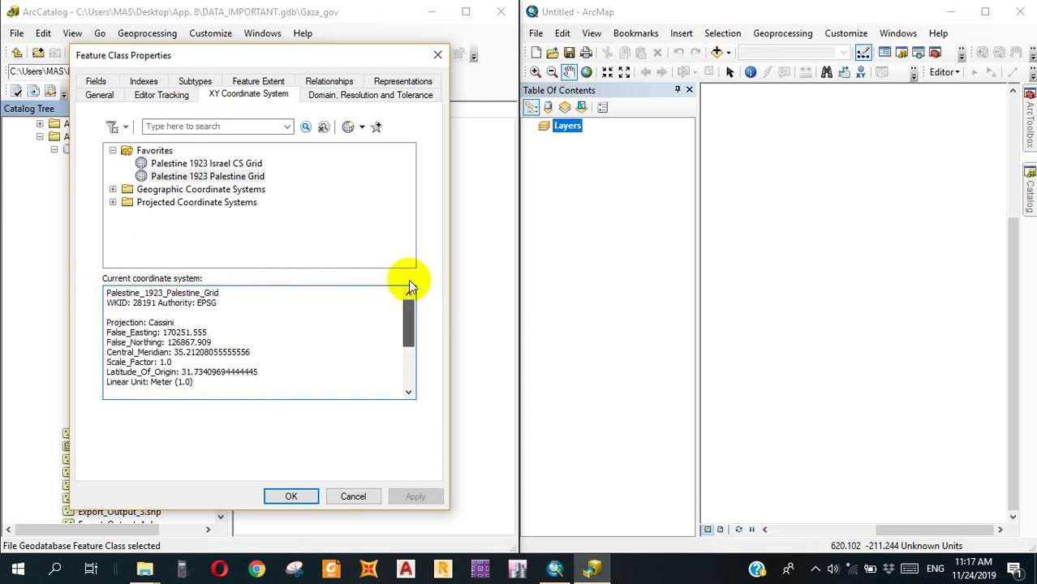
pyautogui.click(292, 509)
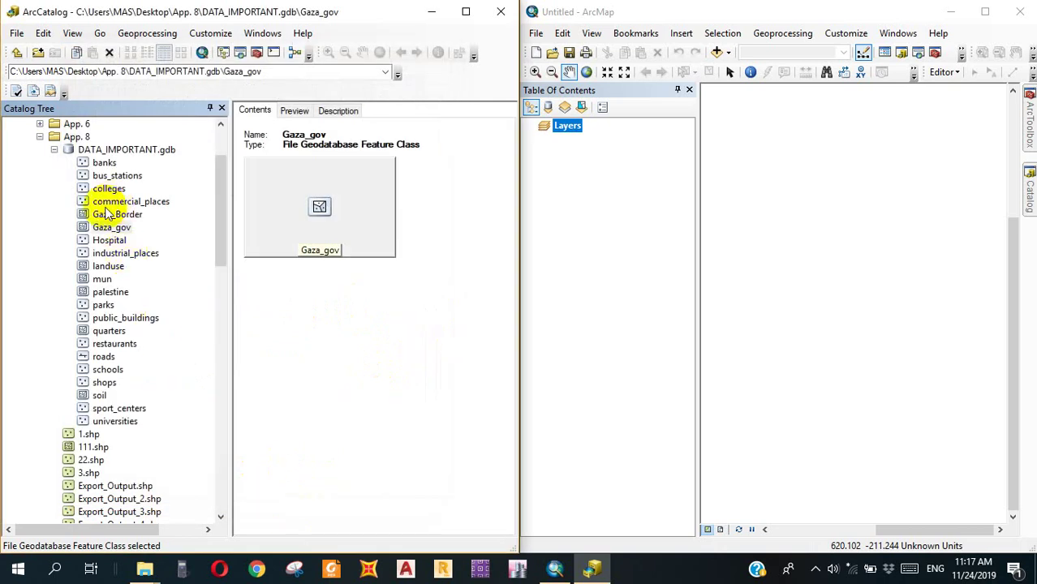
# Add the Gaza_gov feature class to the ArcMap data frame and check the source information in its layer properties.
pyautogui.moveTo(97, 227); pyautogui.dragTo(607, 253)
pyautogui.moveTo(929, 198)
pyautogui.mouseDown()
pyautogui.moveTo(915, 227)
pyautogui.moveTo(905, 224)
pyautogui.moveTo(874, 310)
pyautogui.mouseUp()
pyautogui.rightClick(590, 129)
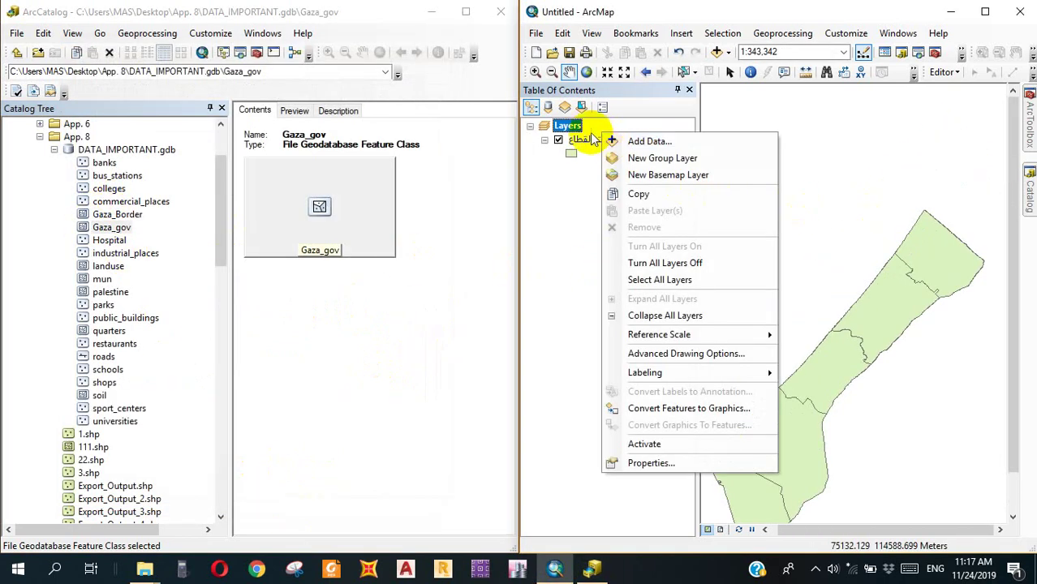
pyautogui.rightClick(584, 138)
pyautogui.click(684, 451)
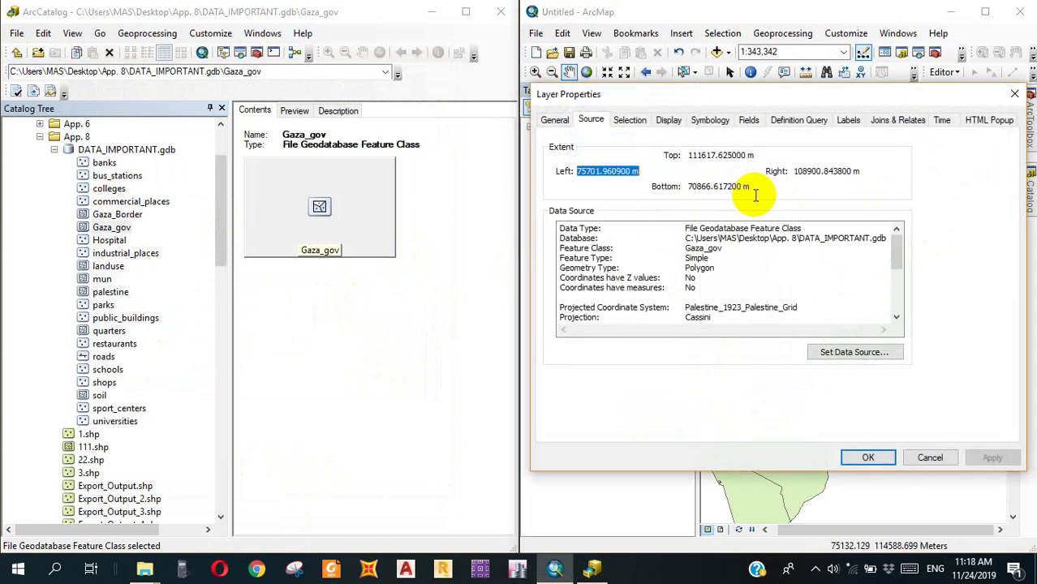
pyautogui.click(1021, 95)
# Check which coordinate system the Layers data frame uses with the Gaza_gov layer loaded, without changing it.
pyautogui.rightClick(564, 123)
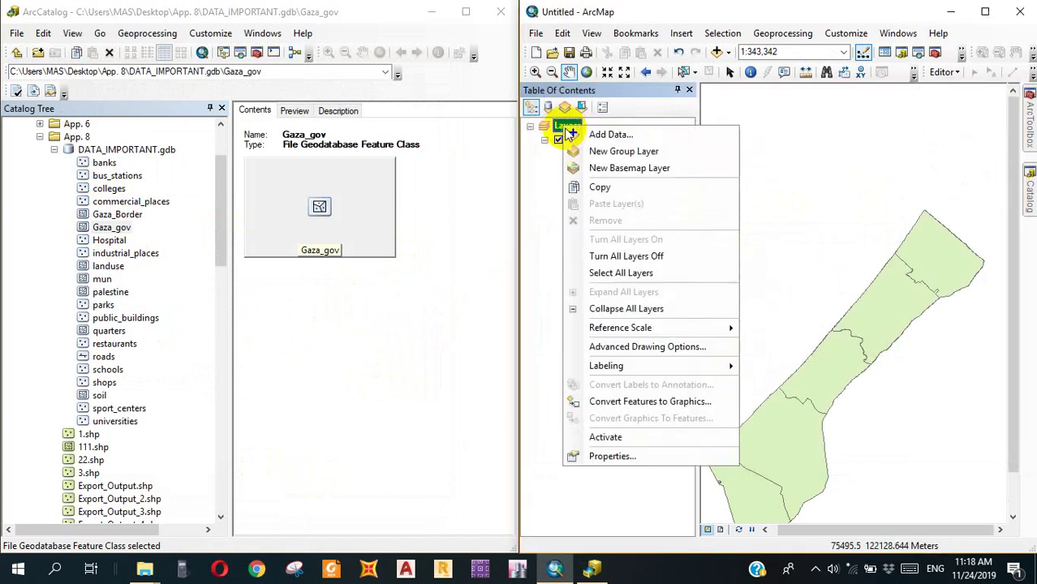
pyautogui.click(612, 456)
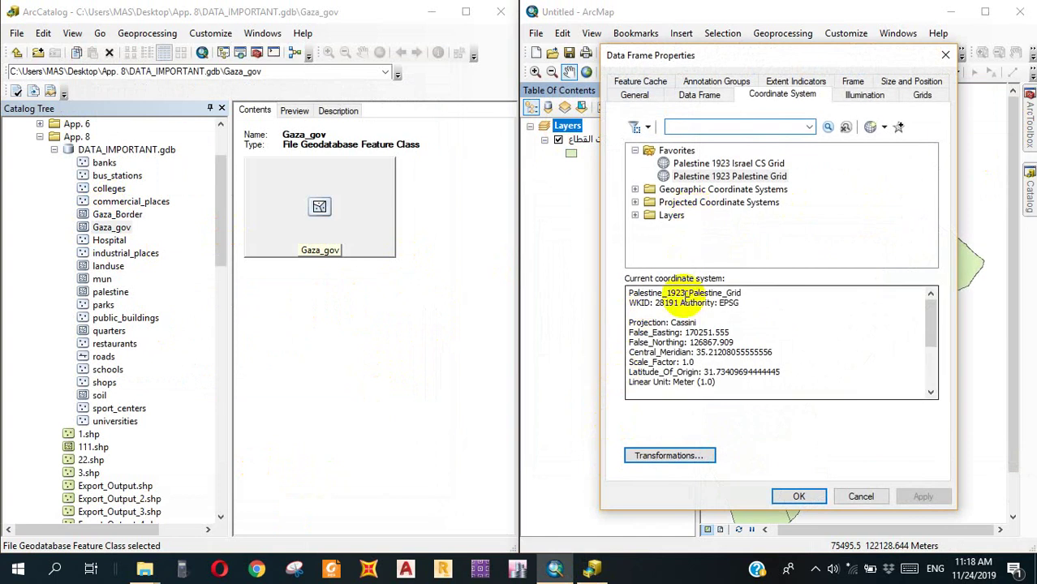
pyautogui.moveTo(687, 293); pyautogui.dragTo(737, 294)
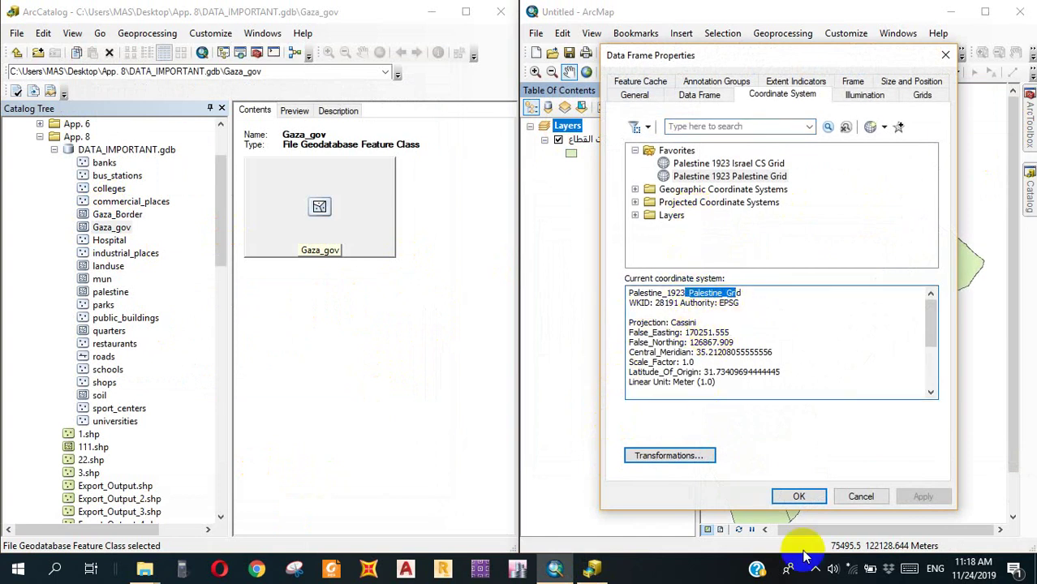
pyautogui.click(859, 496)
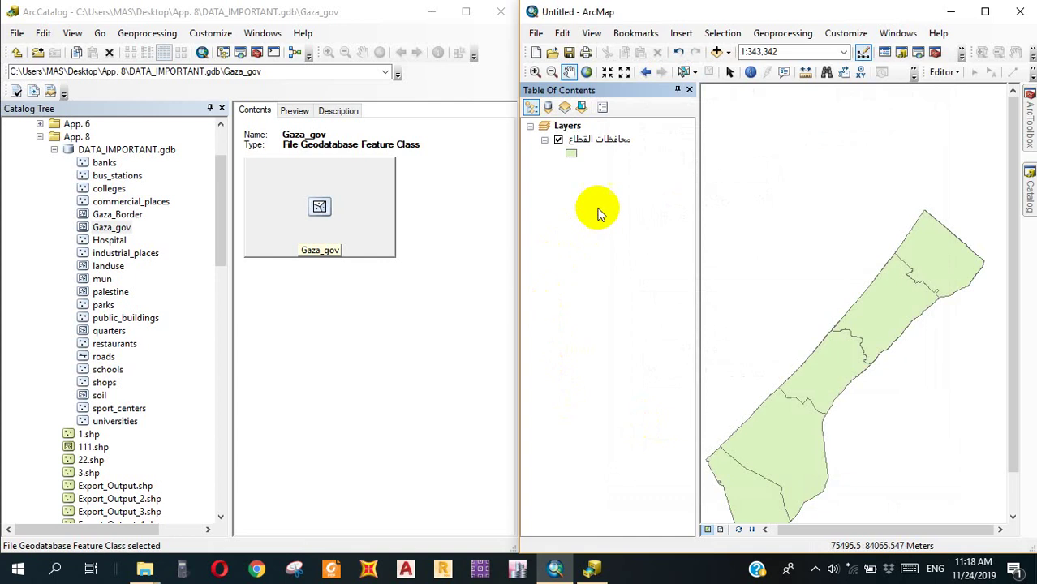
# Preview the X and Y coordinate table of Sheet1$ in the Points.xls workbook in ArcCatalog.
pyautogui.click(590, 141)
pyautogui.moveTo(225, 238); pyautogui.dragTo(225, 323)
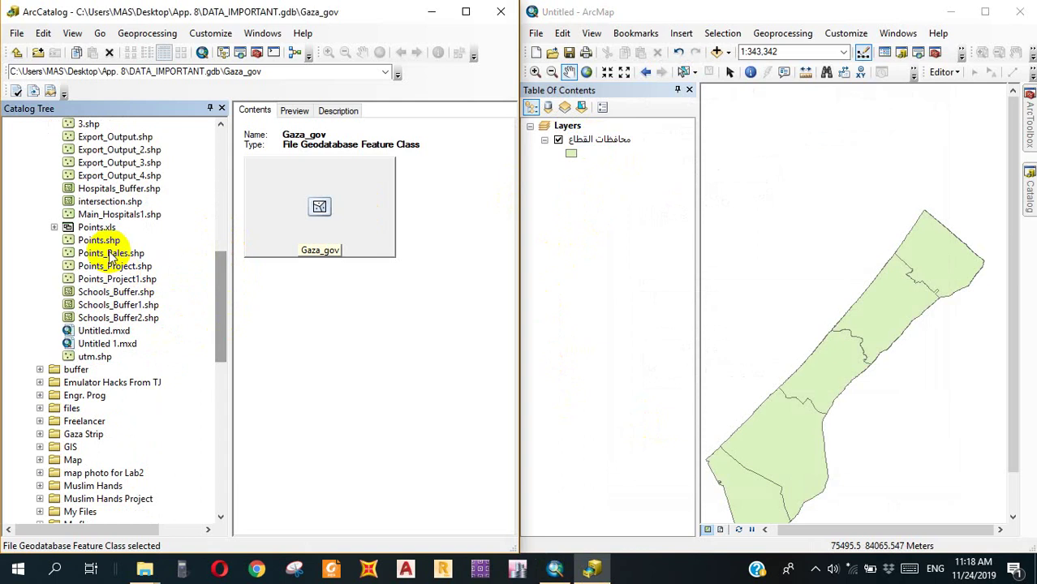
pyautogui.click(88, 228)
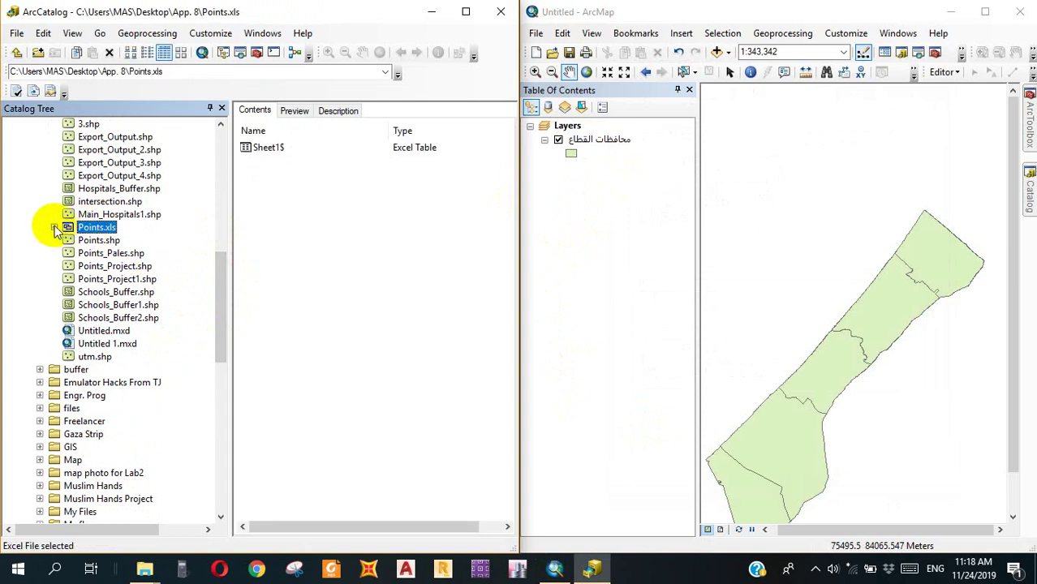
pyautogui.click(54, 227)
pyautogui.click(101, 241)
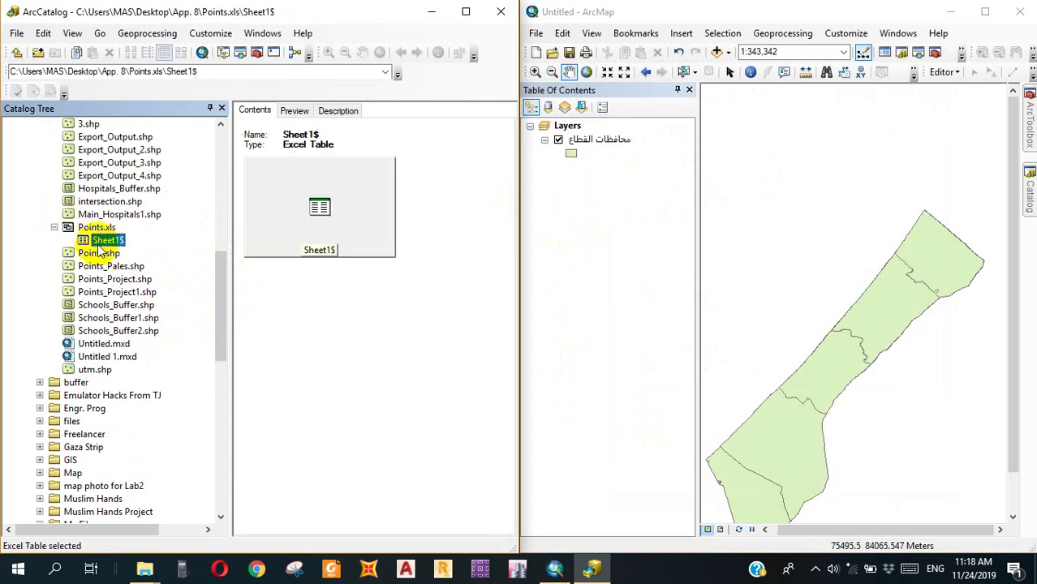
pyautogui.click(294, 111)
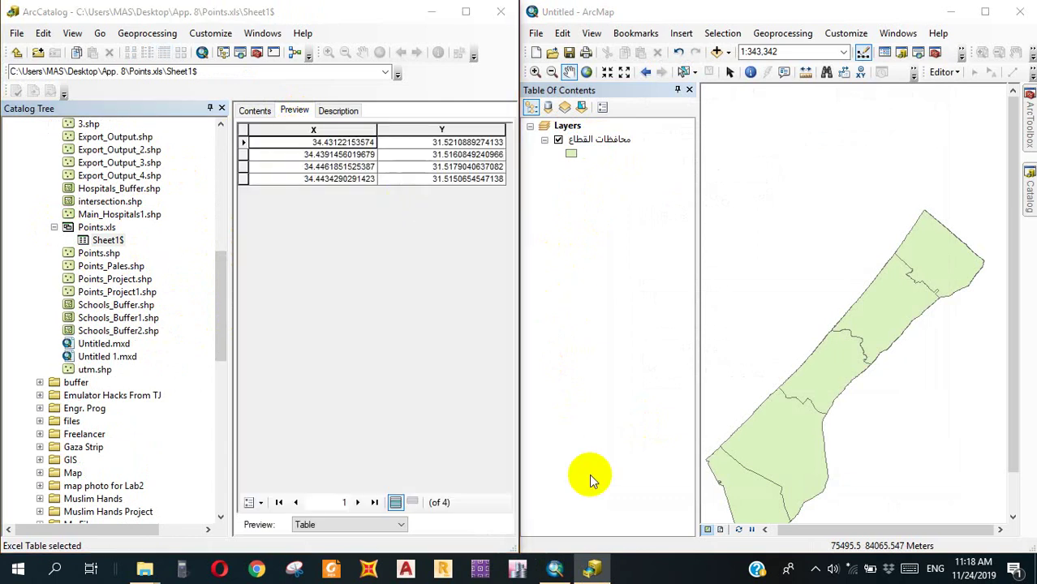
# Start a second ArcMap session with a blank map and place its window beside ArcCatalog.
pyautogui.rightClick(558, 560)
pyautogui.click(567, 487)
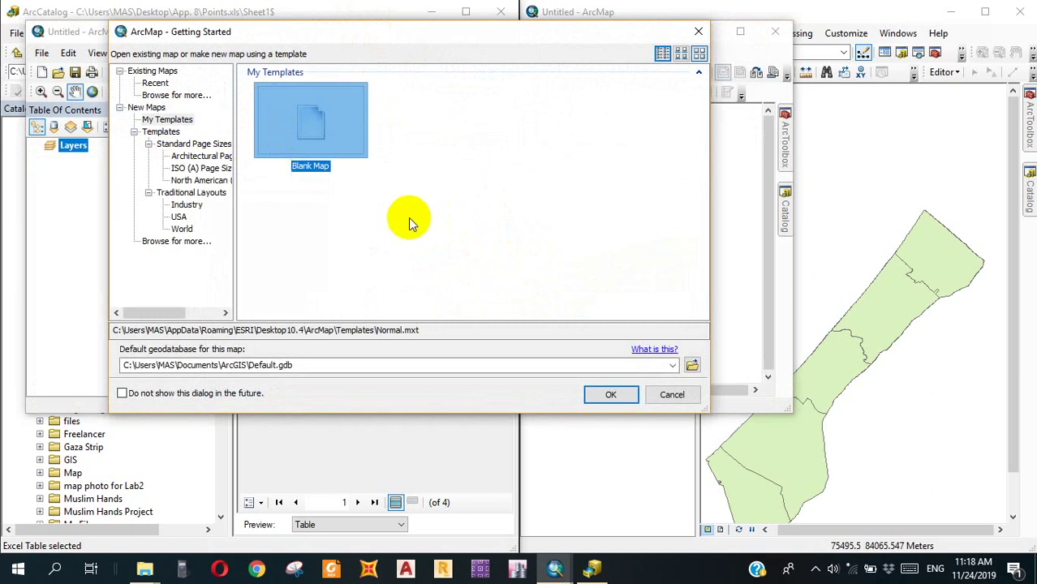
pyautogui.click(597, 394)
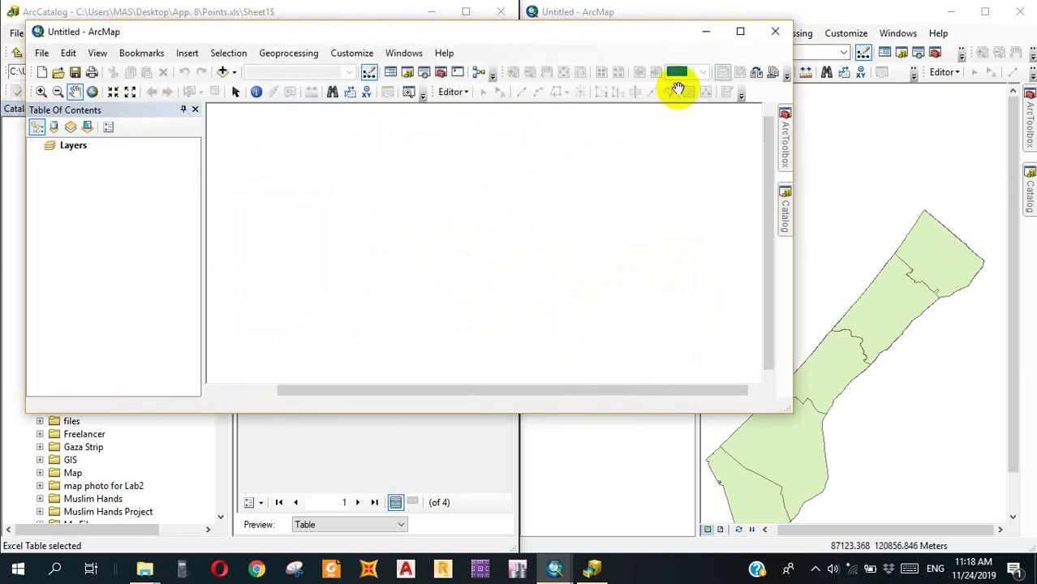
pyautogui.press('super+Right')
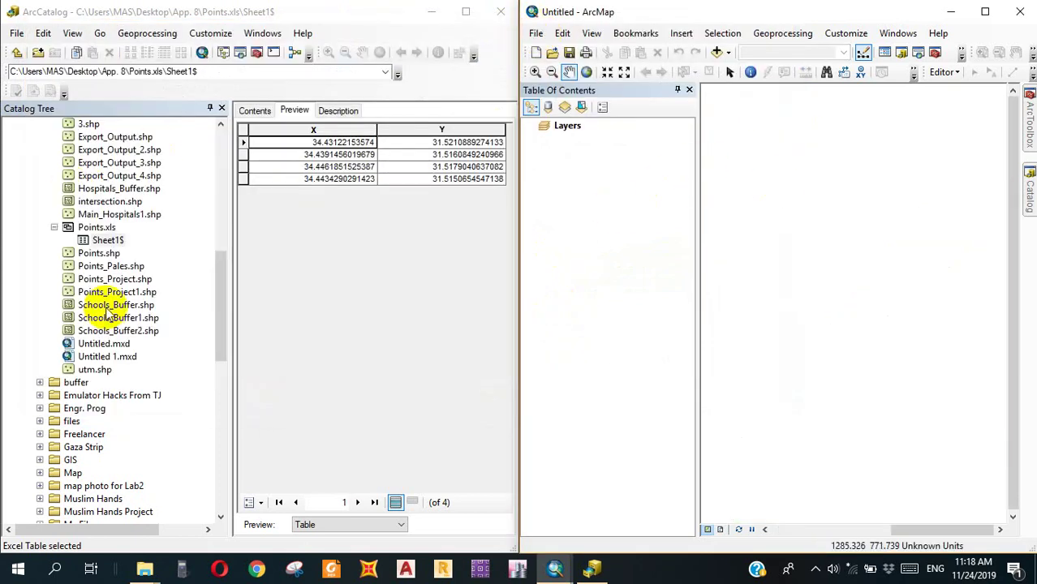
# Start adding XY data to the blank map, choosing Sheet1$ of Book1.xls as the coordinate table.
pyautogui.click(103, 240)
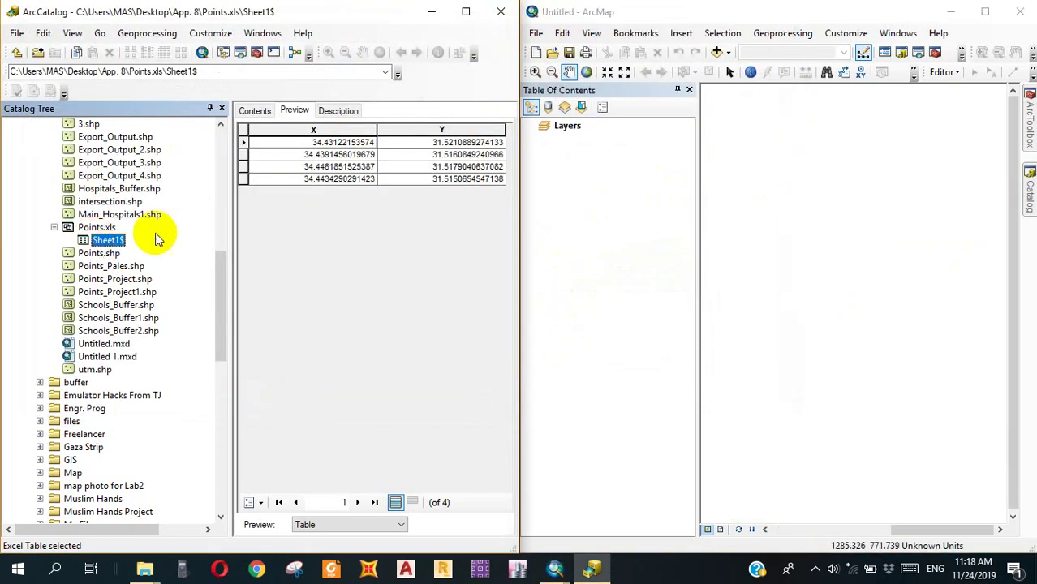
pyautogui.click(536, 33)
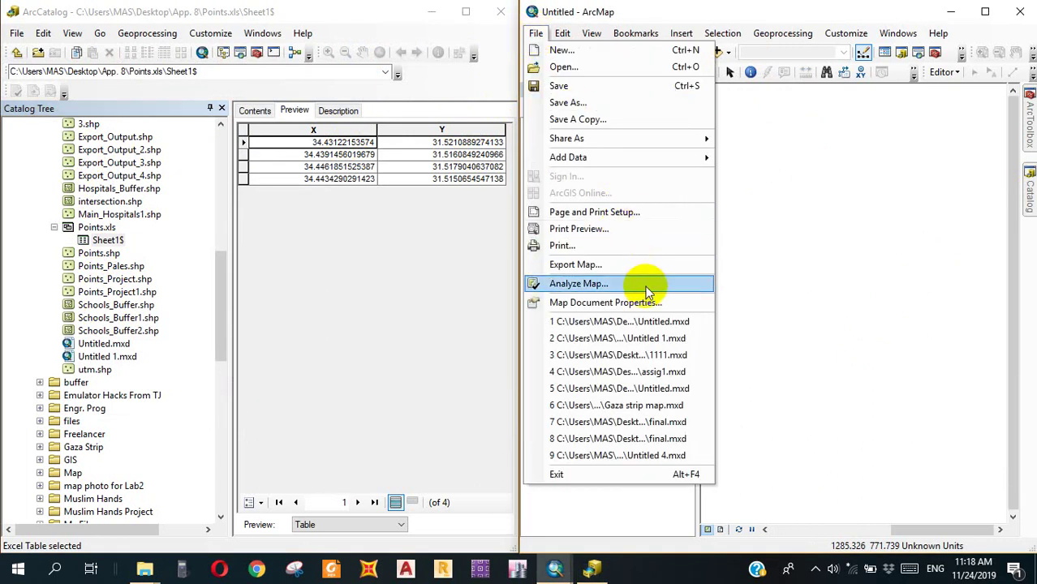
pyautogui.moveTo(631, 158)
pyautogui.click(763, 214)
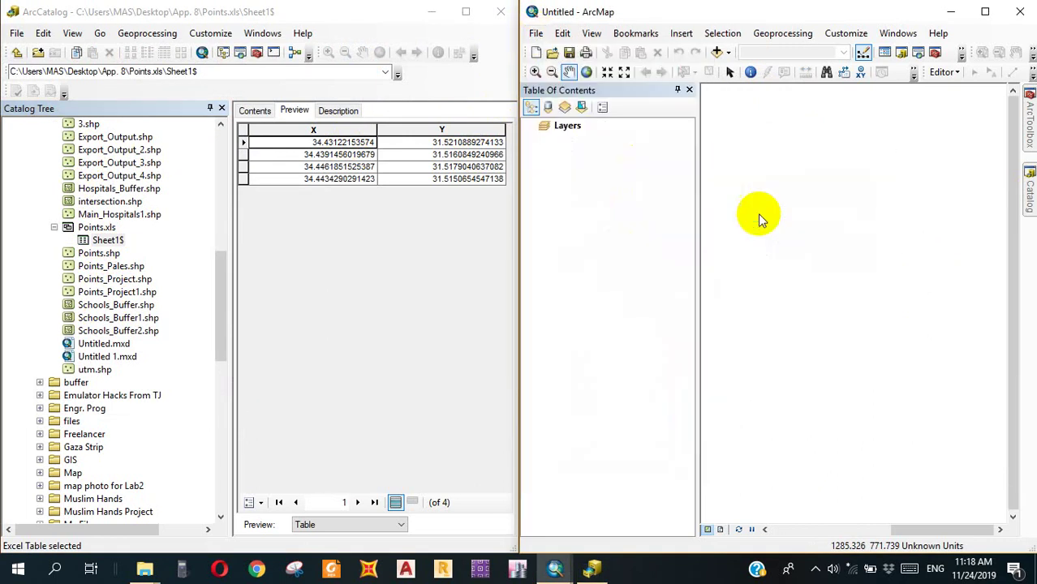
pyautogui.click(891, 151)
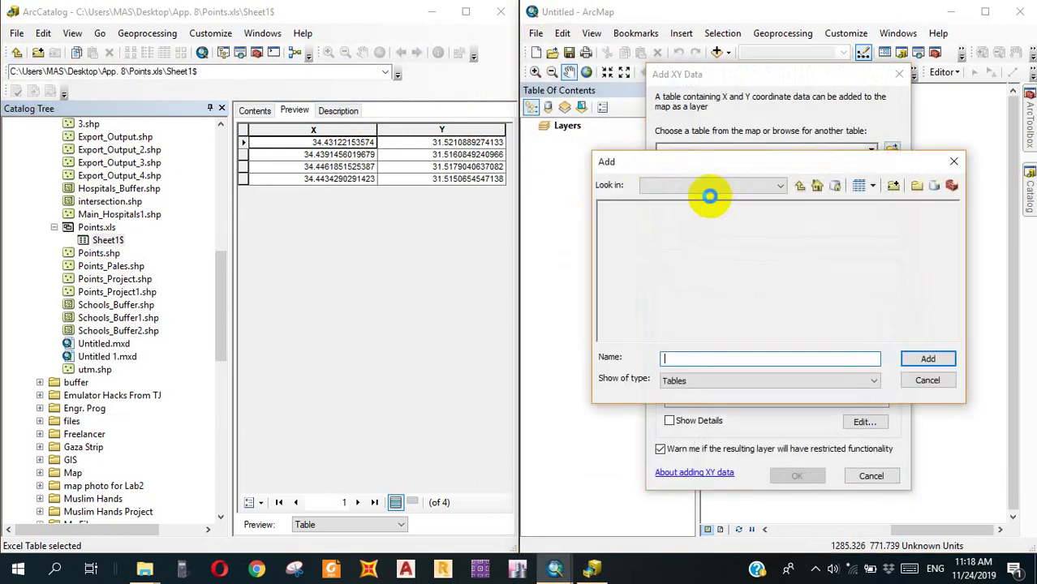
pyautogui.click(622, 207)
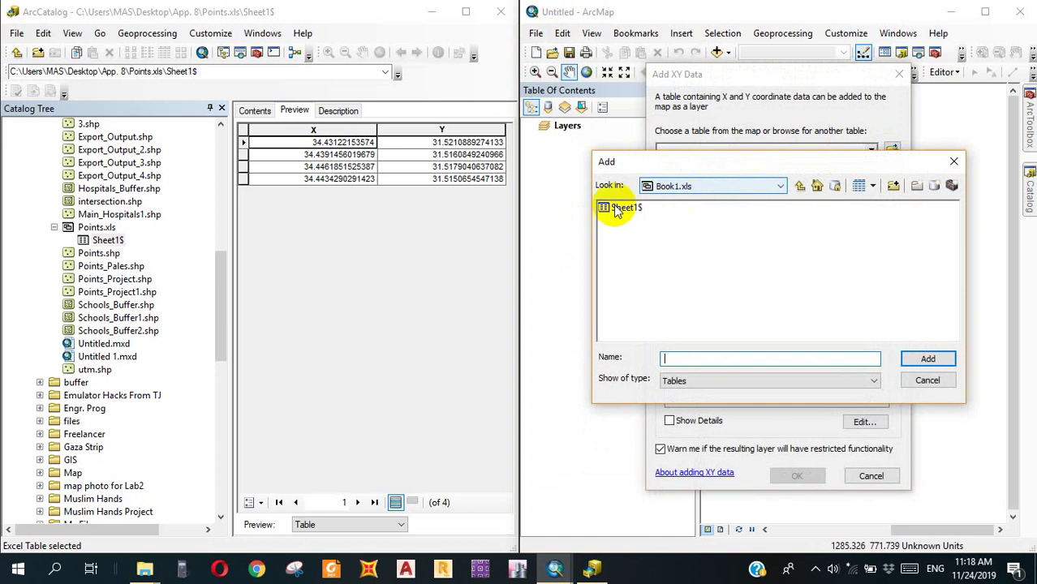
pyautogui.click(928, 359)
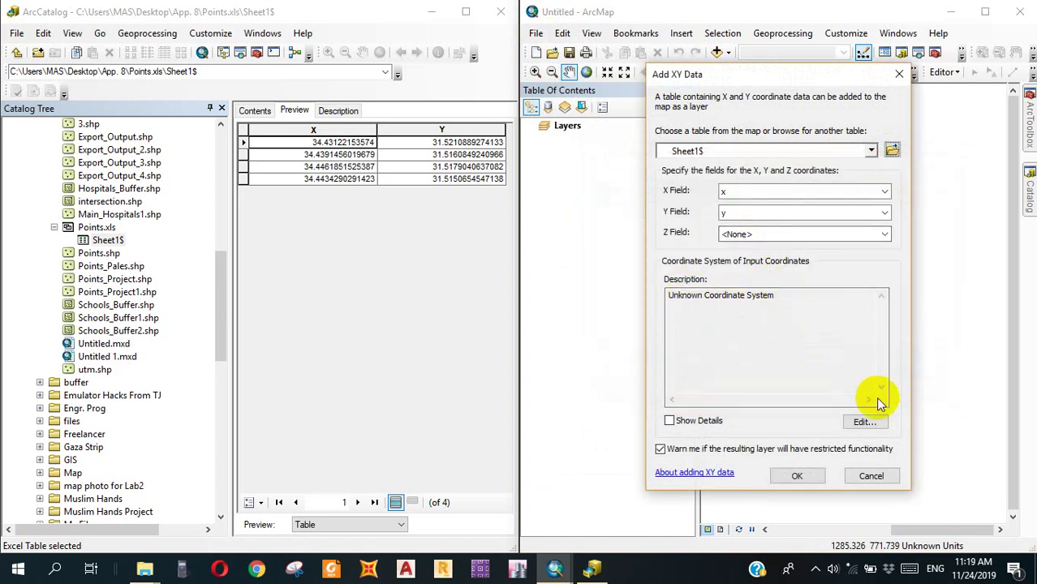
# Assign the geographic coordinate system WGS 1984 to the input coordinates and add the XY points to the map.
pyautogui.click(865, 421)
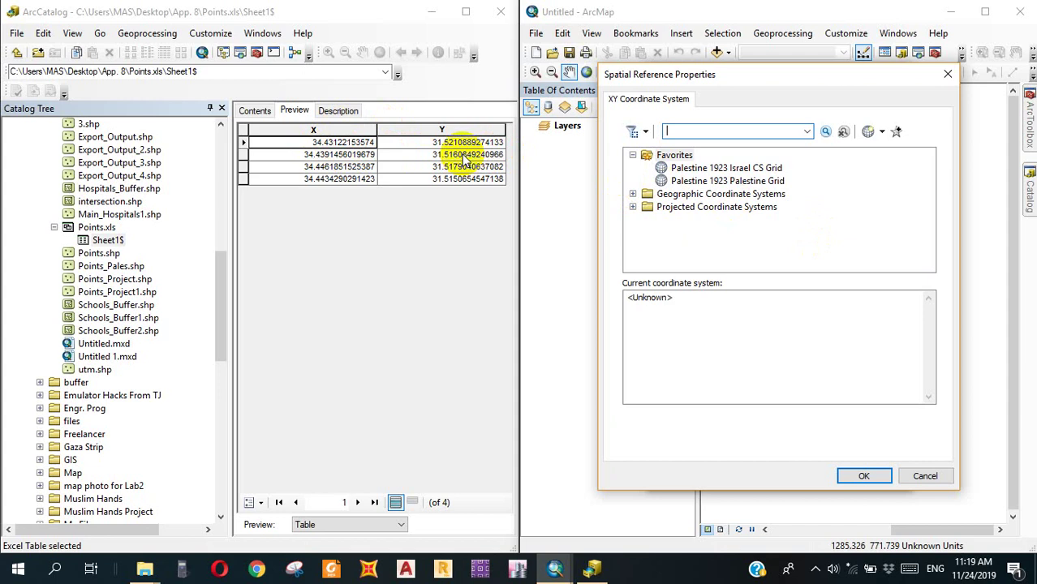
pyautogui.click(632, 193)
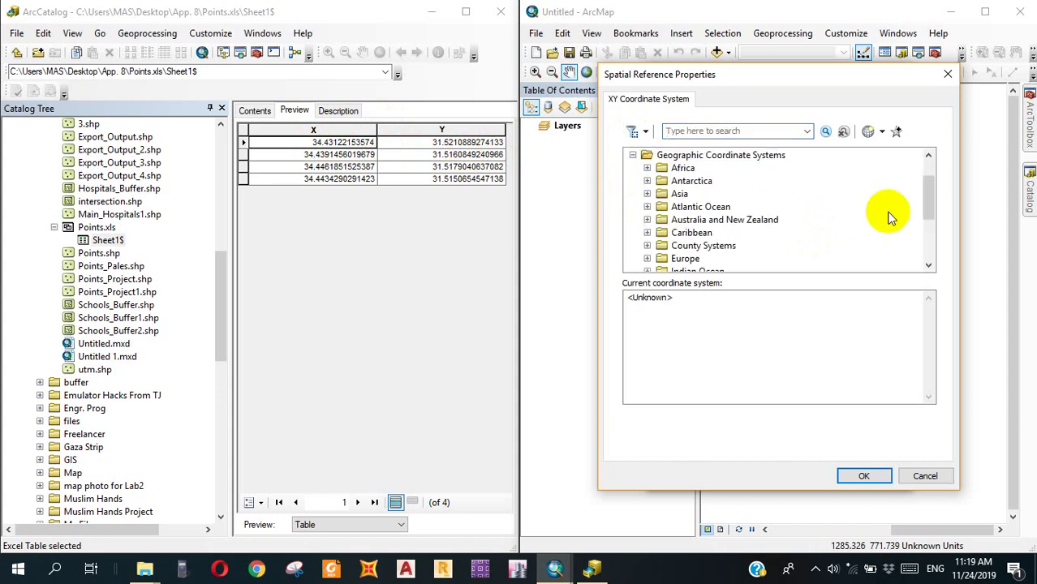
pyautogui.moveTo(928, 193); pyautogui.dragTo(927, 236)
pyautogui.click(647, 246)
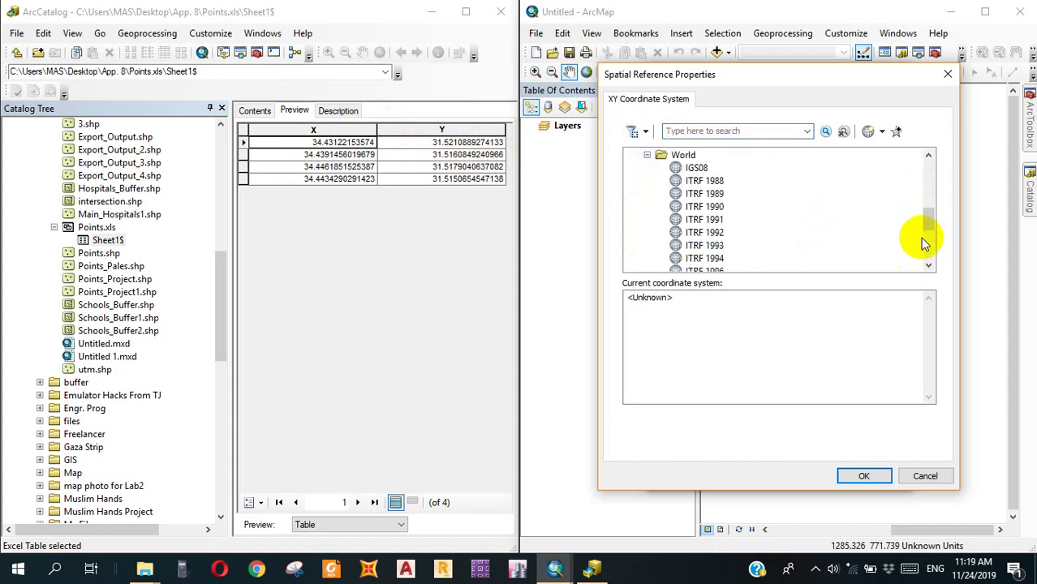
pyautogui.scroll(-4, 914, 231)
pyautogui.click(705, 245)
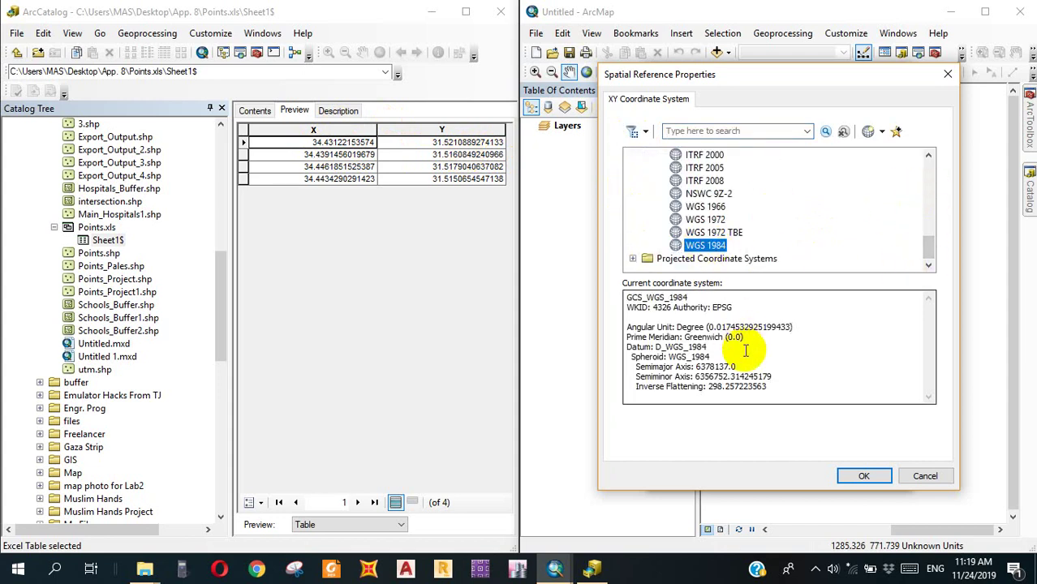
pyautogui.click(850, 479)
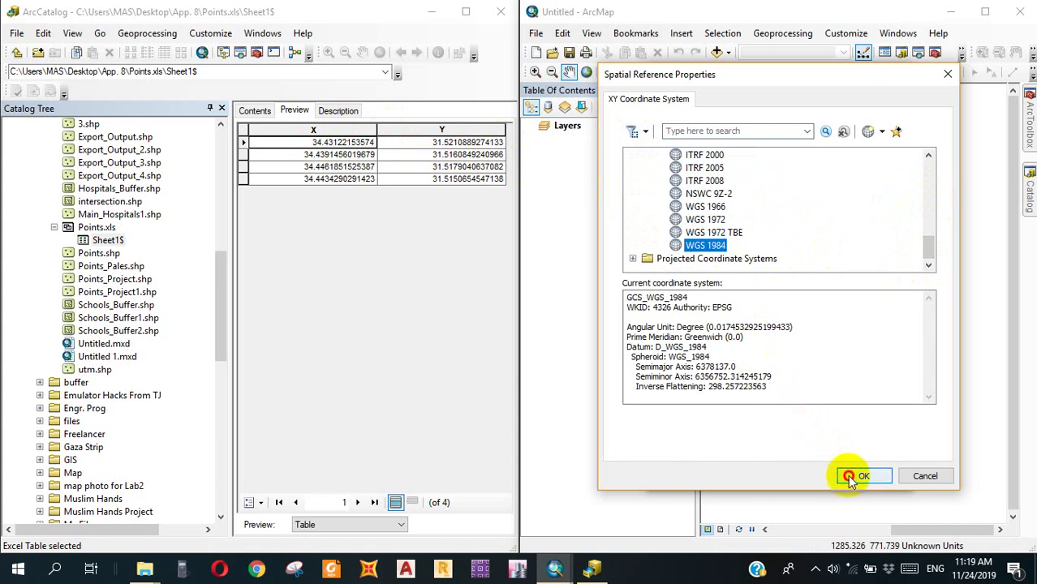
pyautogui.click(797, 476)
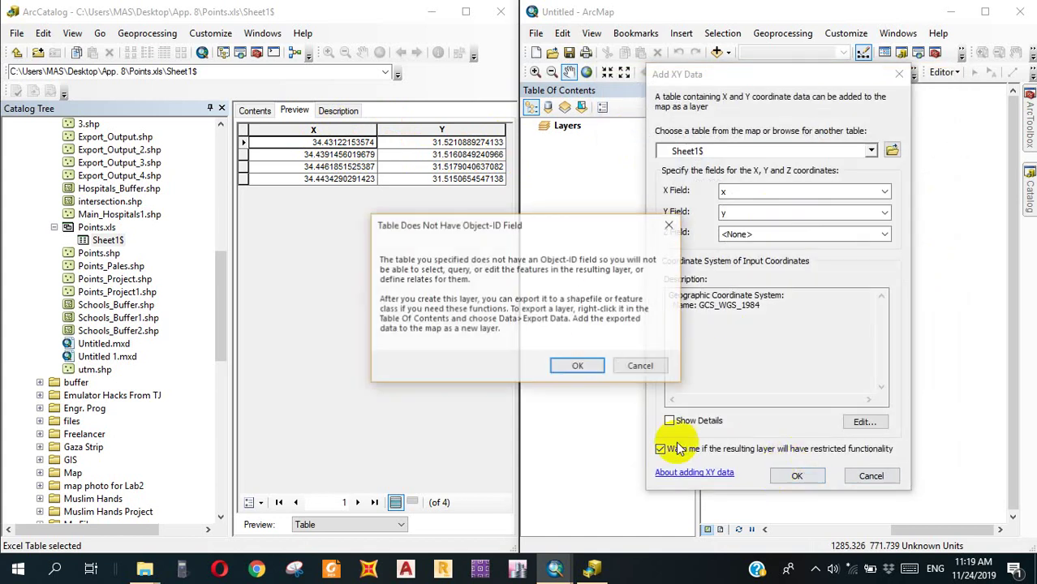
pyautogui.click(578, 367)
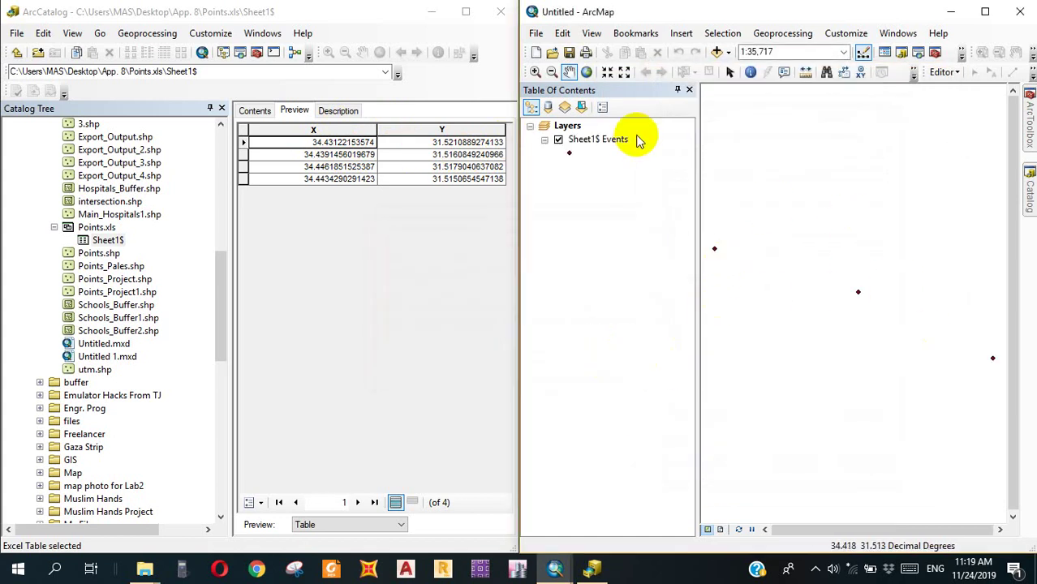
# Export all features of Sheet1$ Events to Export_Output_2.shp in the App. 4 HW folder and add it to the map.
pyautogui.click(592, 139)
pyautogui.rightClick(593, 139)
pyautogui.moveTo(695, 399)
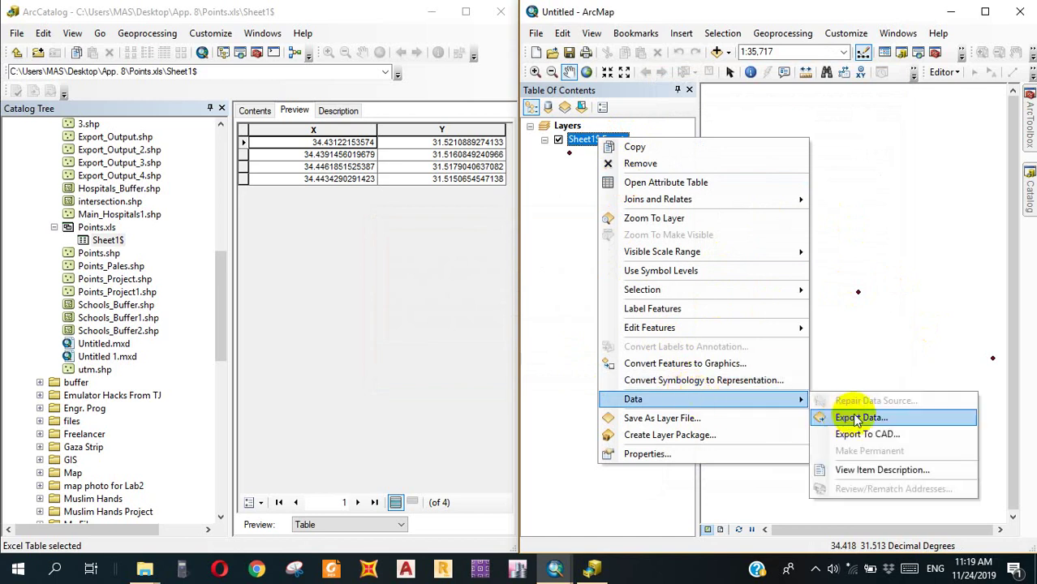
pyautogui.click(856, 418)
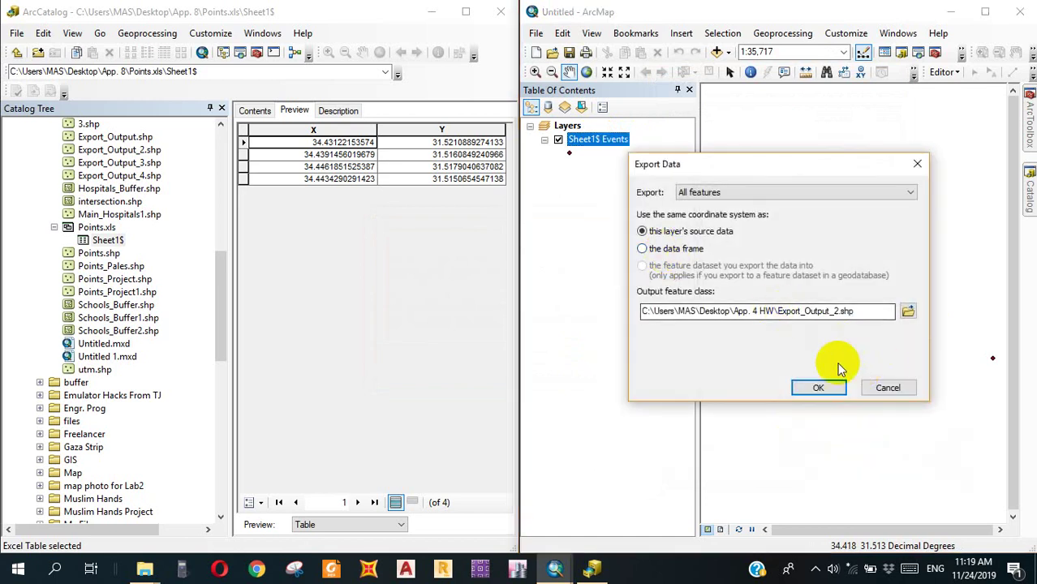
pyautogui.click(908, 311)
pyautogui.click(921, 379)
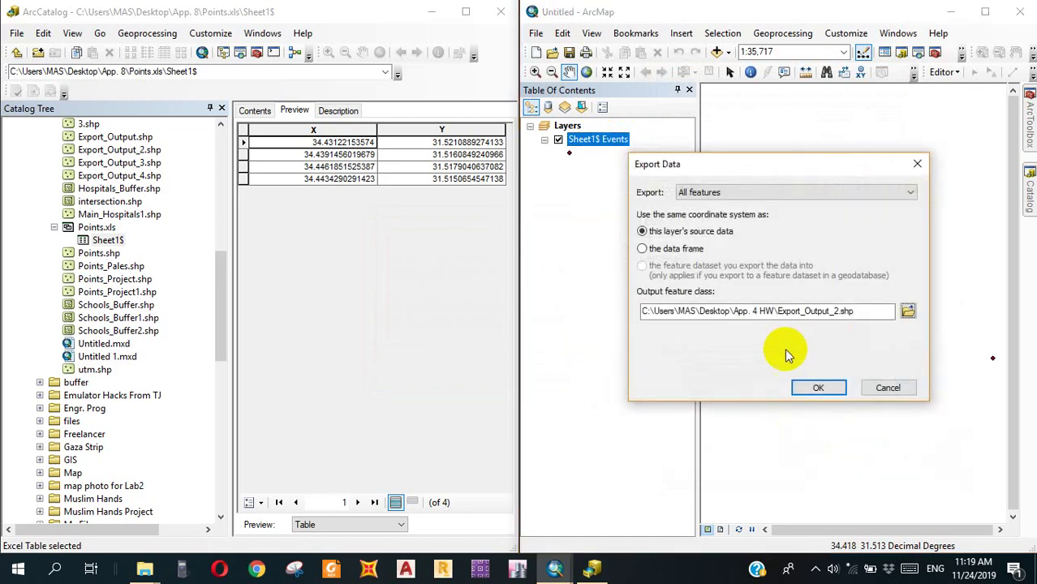
pyautogui.click(820, 387)
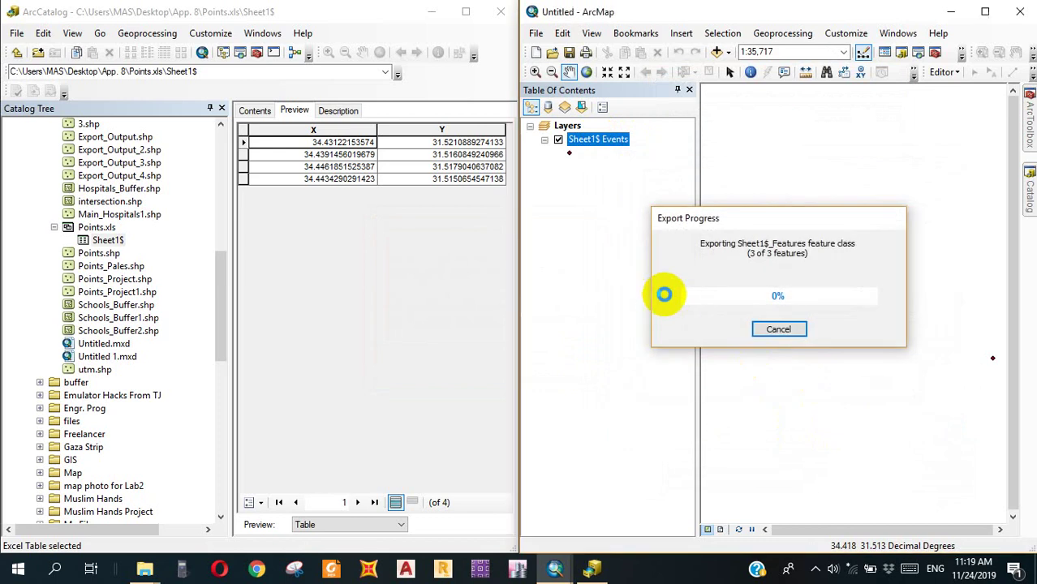
pyautogui.click(596, 339)
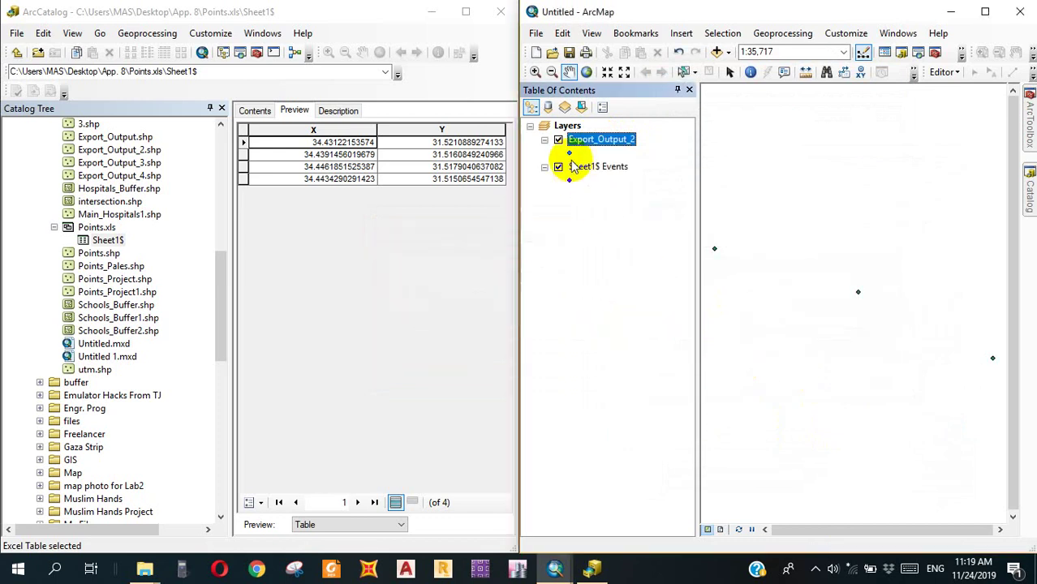
# Remove the Sheet1$ Events layer and close the second ArcMap session without saving the map.
pyautogui.rightClick(567, 127)
pyautogui.click(592, 168)
pyautogui.rightClick(595, 167)
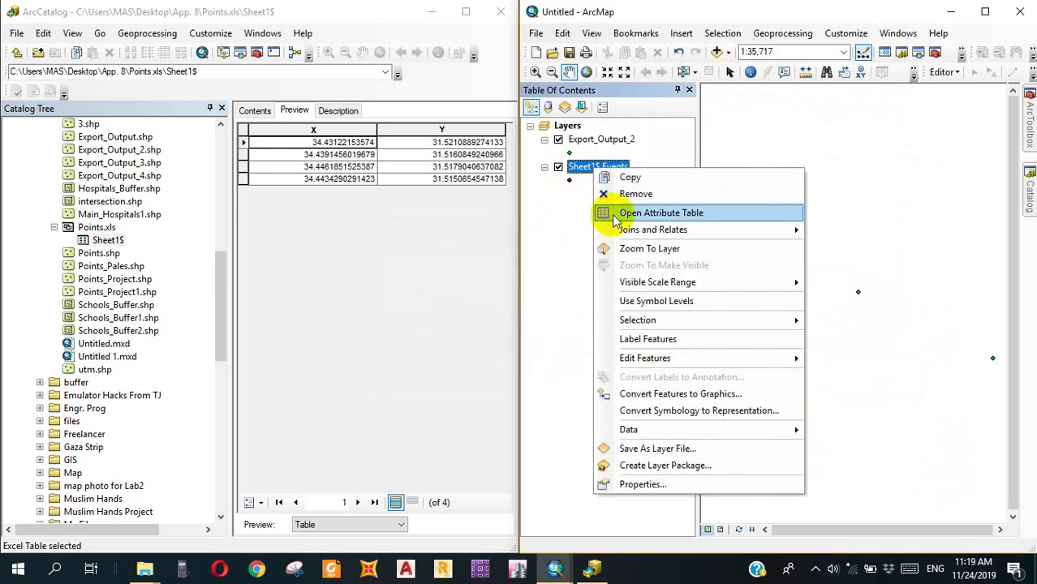
pyautogui.click(626, 194)
pyautogui.click(1020, 11)
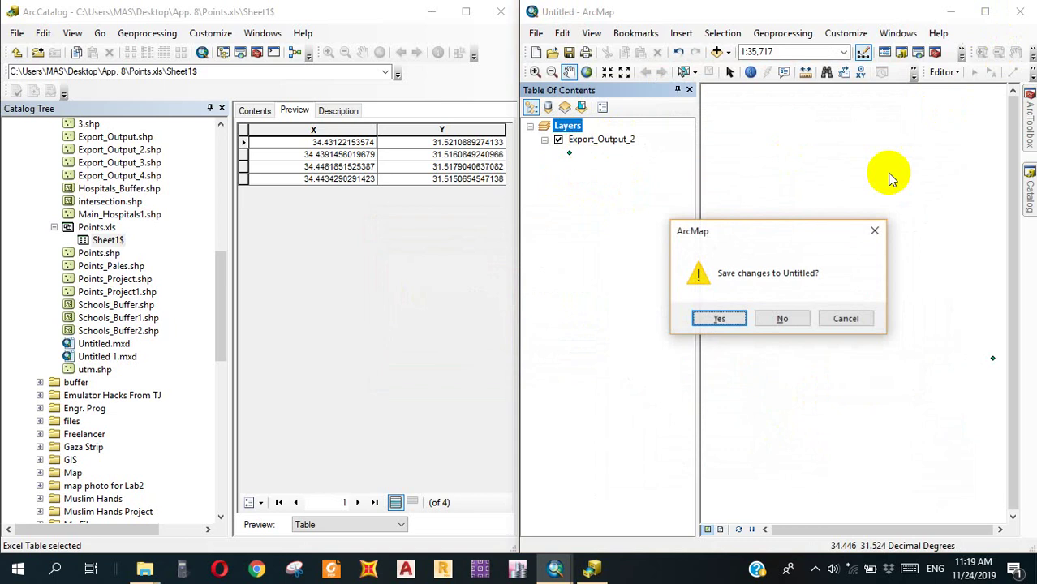
pyautogui.click(787, 320)
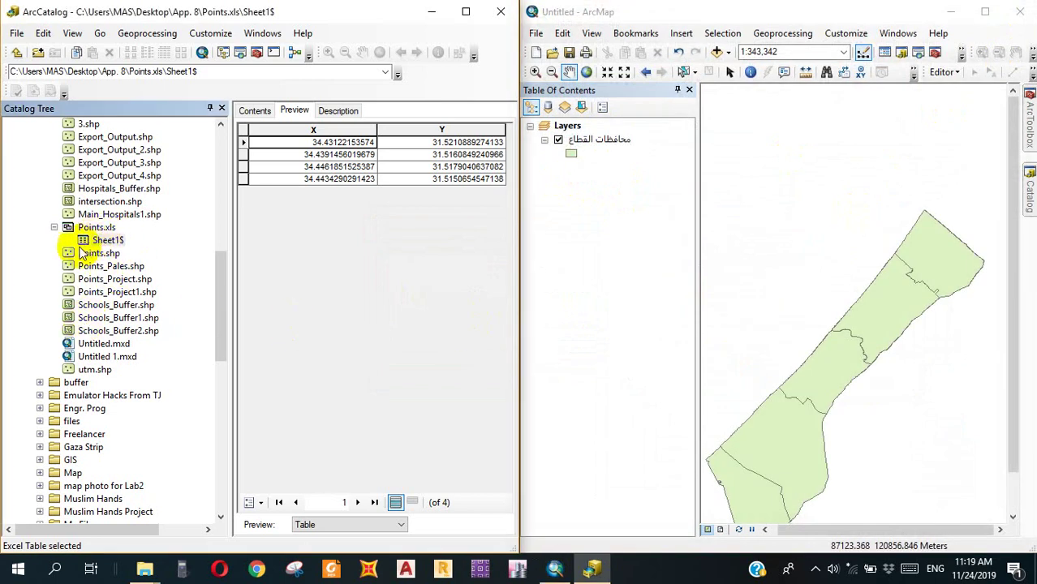
# Switch to ArcCatalog and examine the XY coordinate system of Points.shp without changing it.
pyautogui.click(53, 228)
pyautogui.click(89, 240)
pyautogui.rightClick(77, 240)
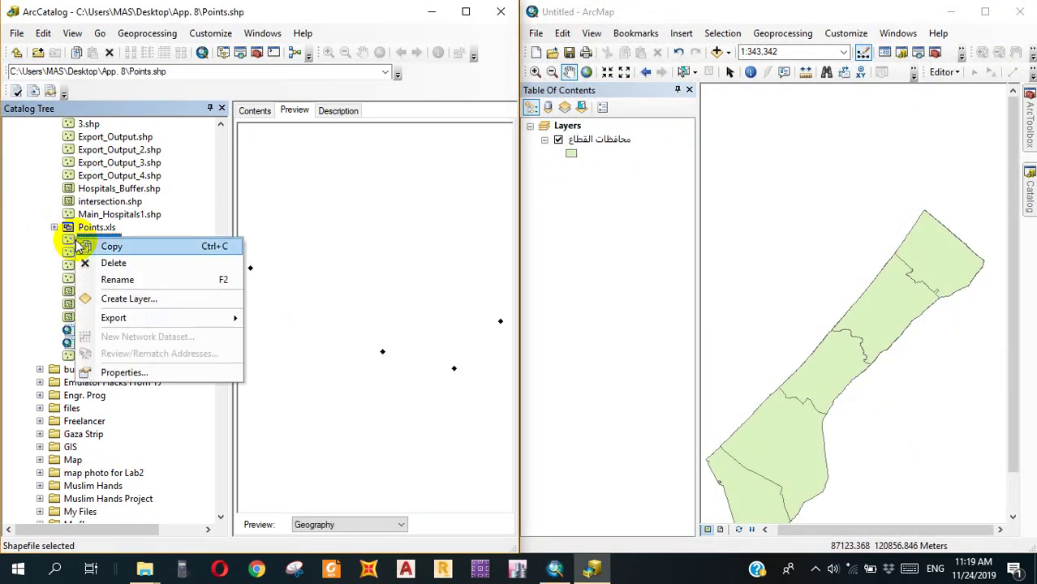
pyautogui.click(124, 373)
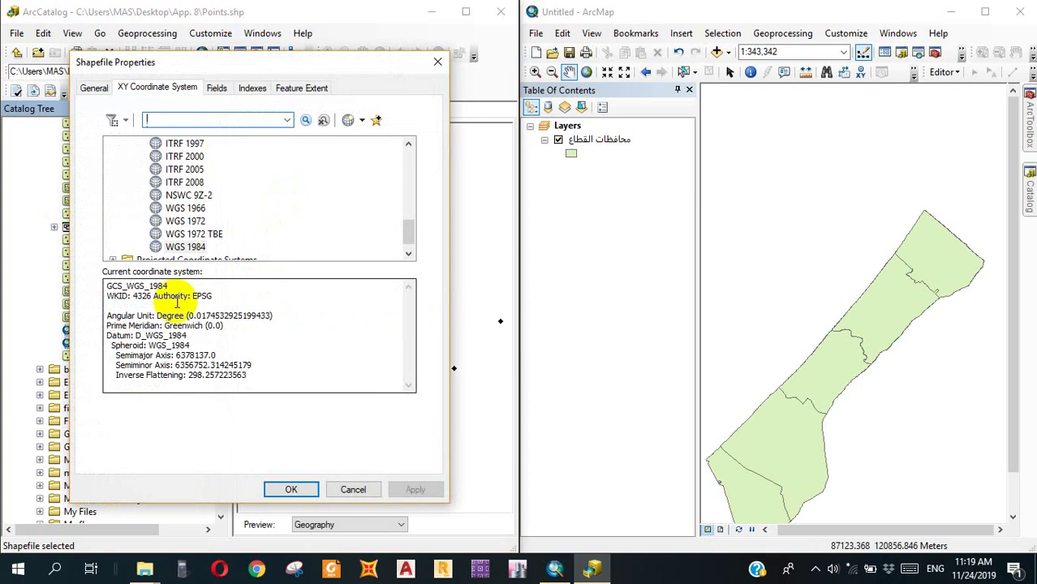
pyautogui.moveTo(167, 286); pyautogui.dragTo(127, 284)
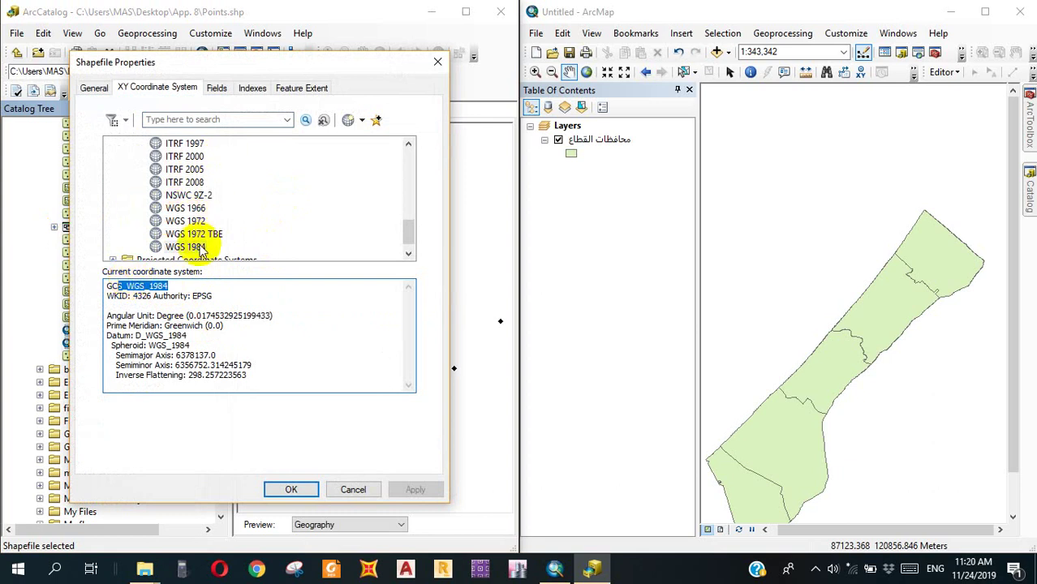
pyautogui.click(355, 489)
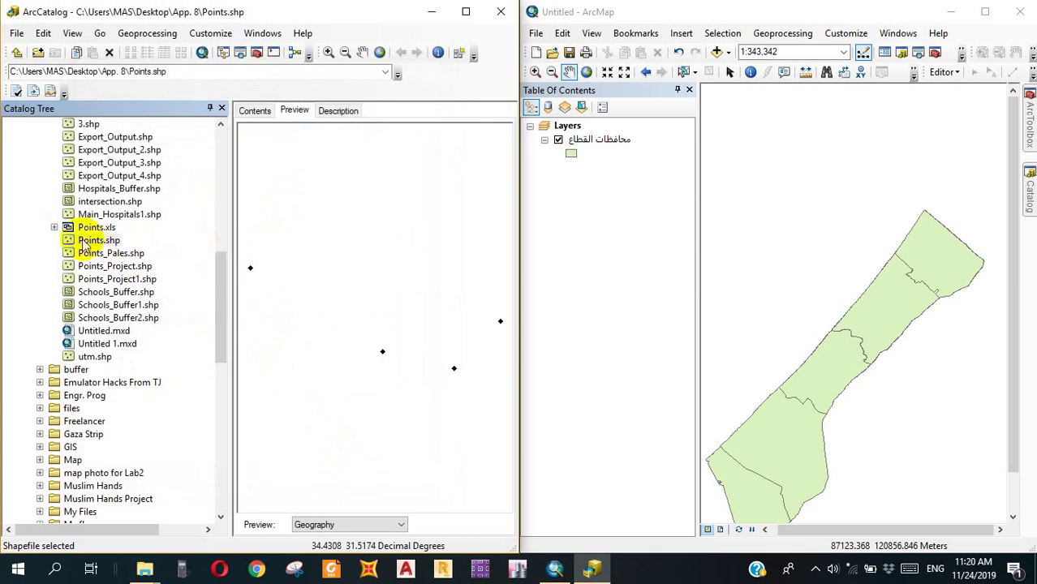
pyautogui.moveTo(97, 241); pyautogui.dragTo(631, 226)
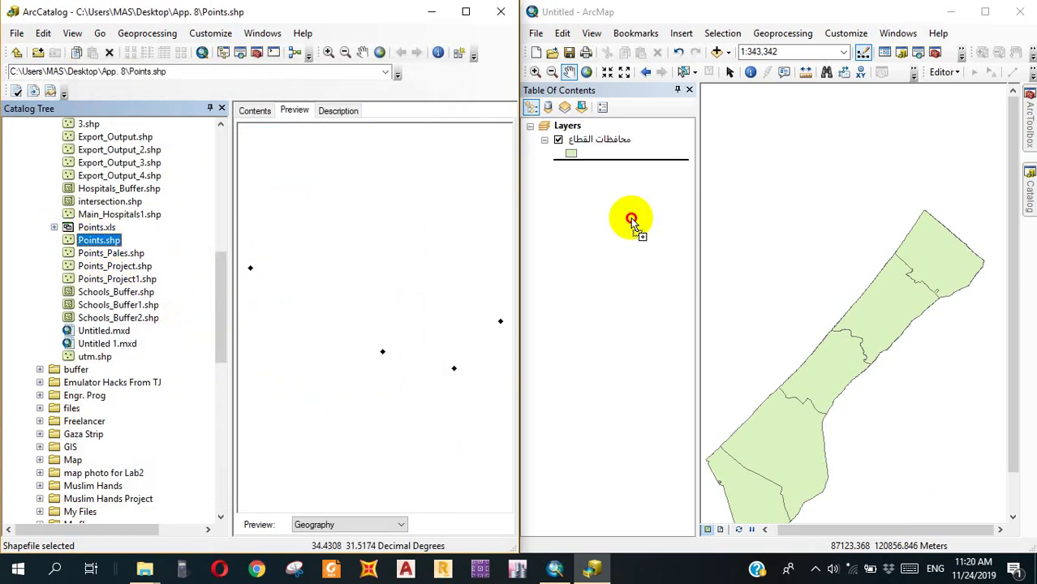
pyautogui.moveTo(632, 219); pyautogui.dragTo(626, 222)
pyautogui.moveTo(625, 222); pyautogui.dragTo(139, 273)
pyautogui.click(130, 279)
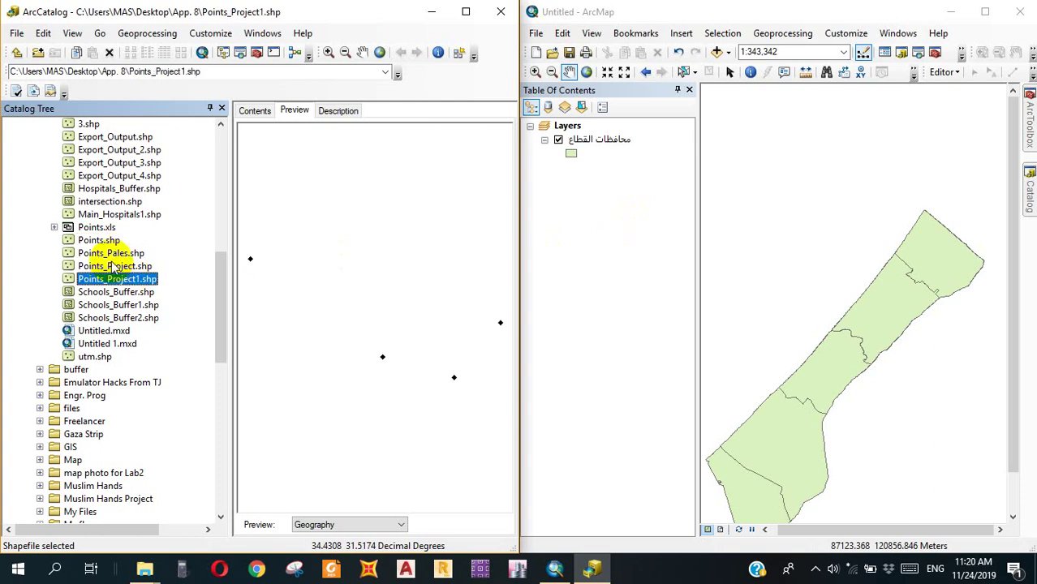
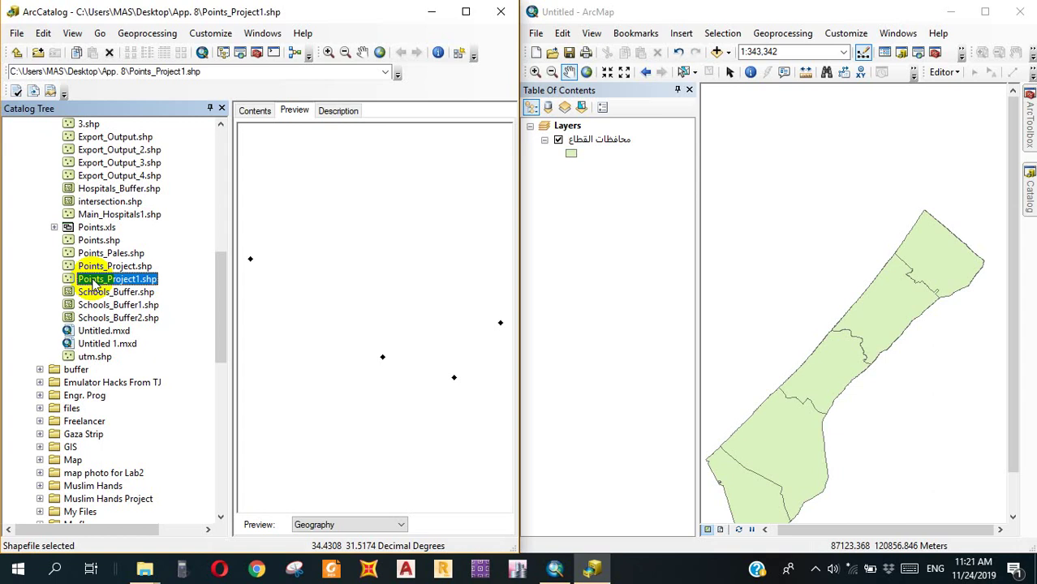
# Add Points.shp to the map, accepting GCS_WGS_1984 into GCS_Palestine_1923 with no transformation method, and place its layer above the governorates polygons.
pyautogui.click(91, 241)
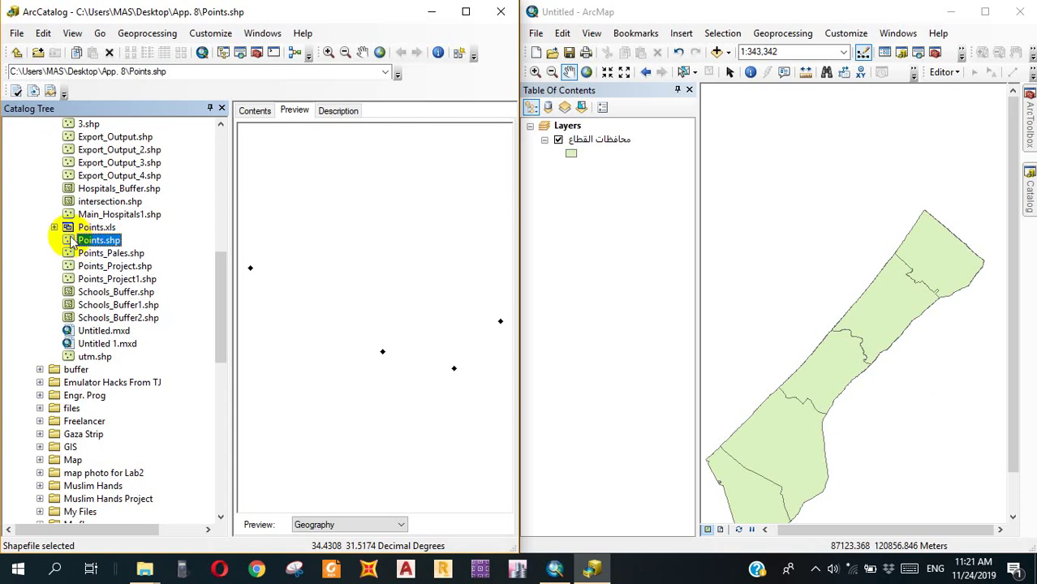
pyautogui.moveTo(73, 241); pyautogui.dragTo(568, 245)
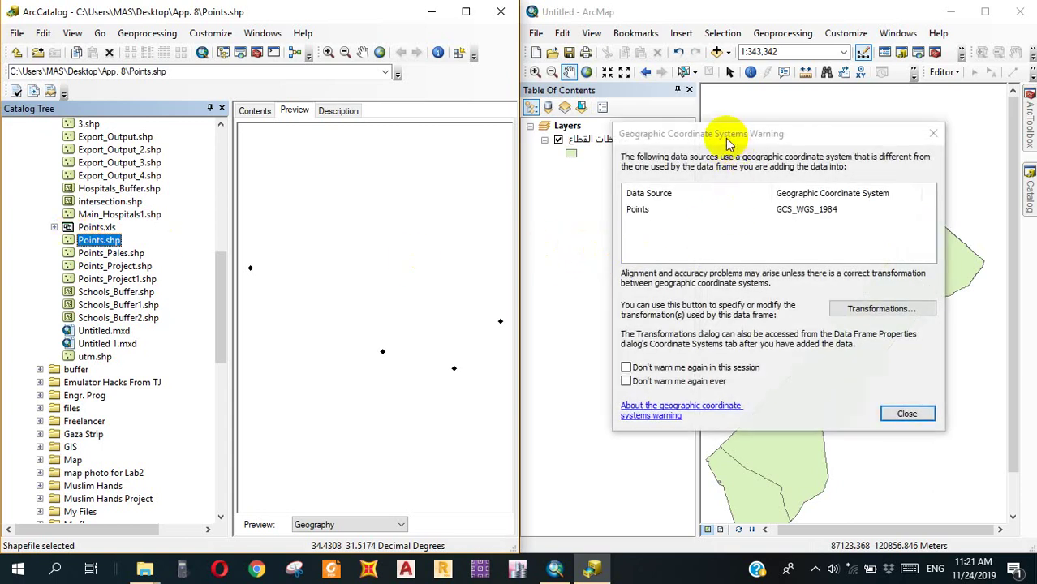
pyautogui.moveTo(728, 144); pyautogui.dragTo(670, 121)
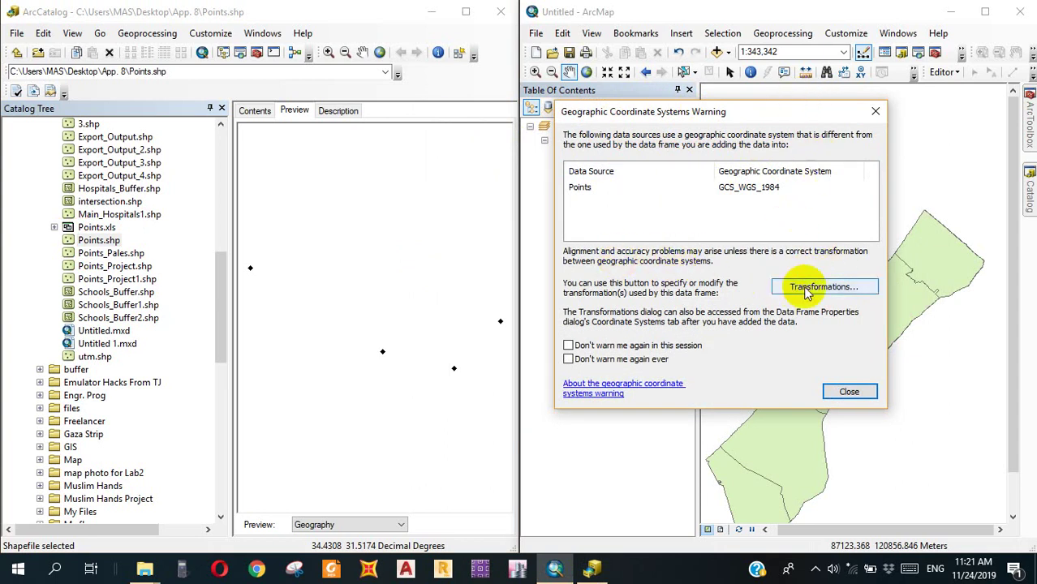
pyautogui.click(779, 287)
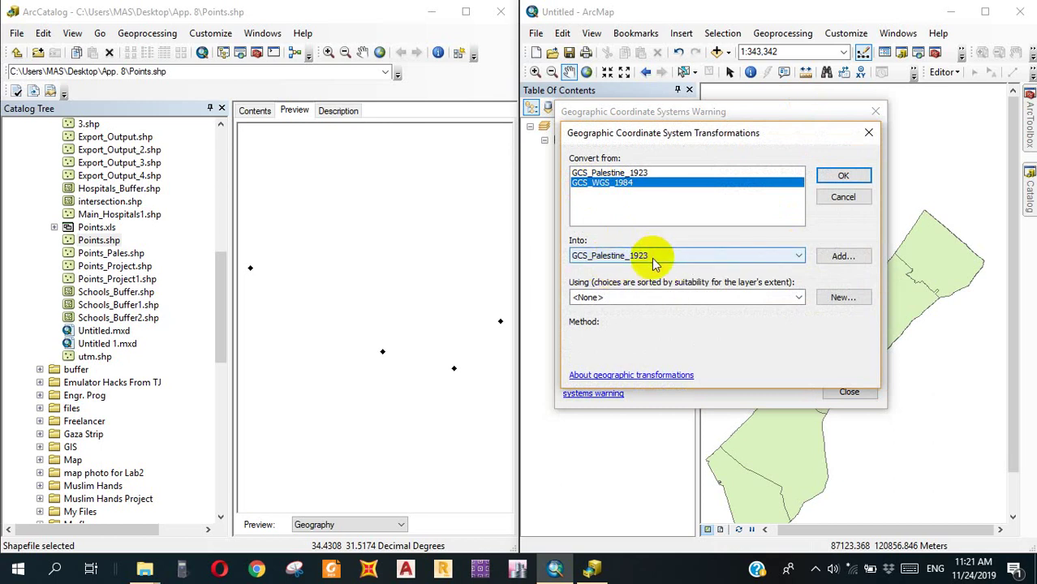
pyautogui.click(826, 175)
pyautogui.click(849, 391)
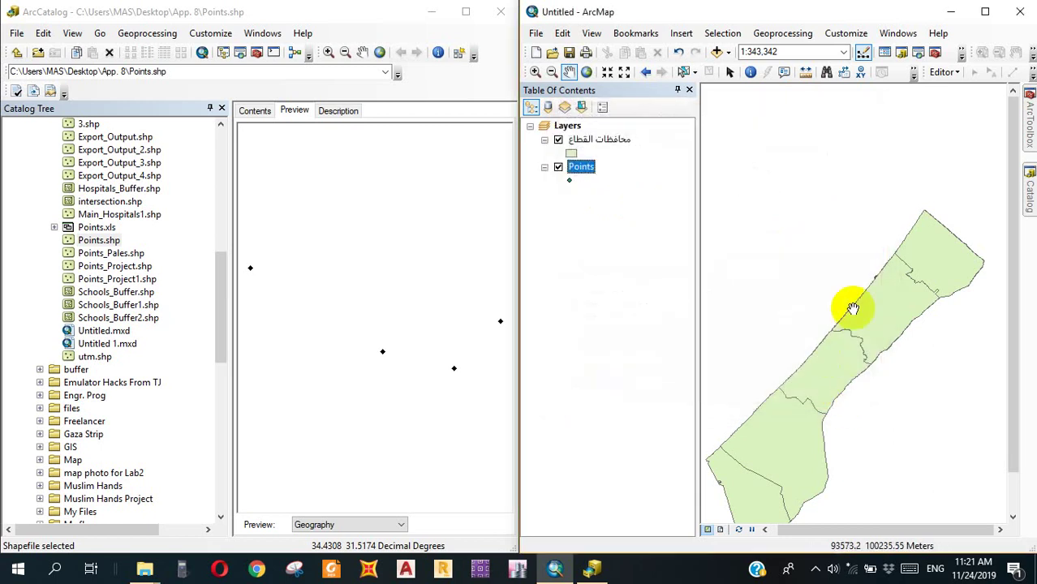
pyautogui.moveTo(581, 167); pyautogui.dragTo(590, 113)
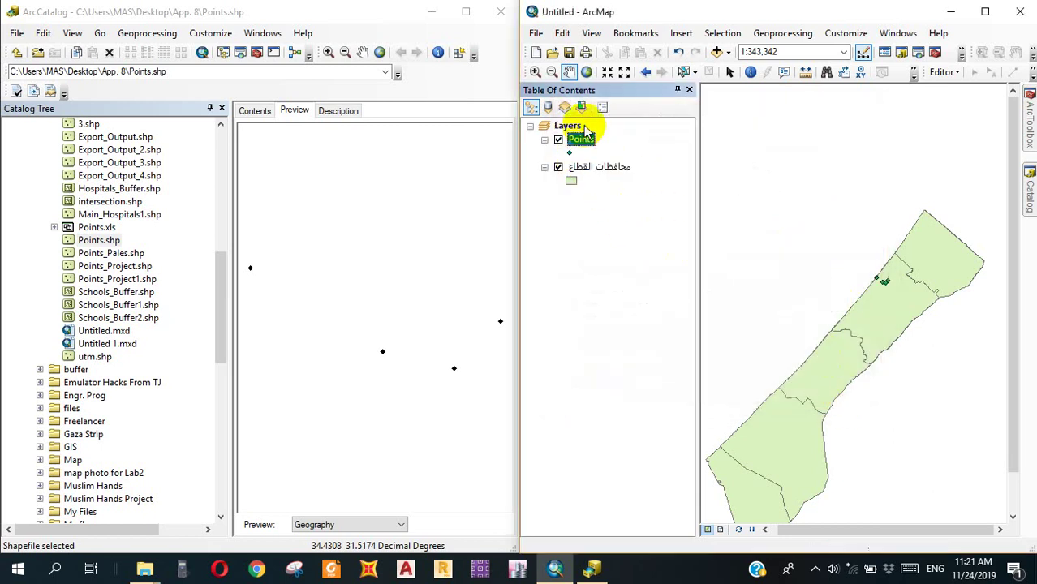
pyautogui.click(641, 285)
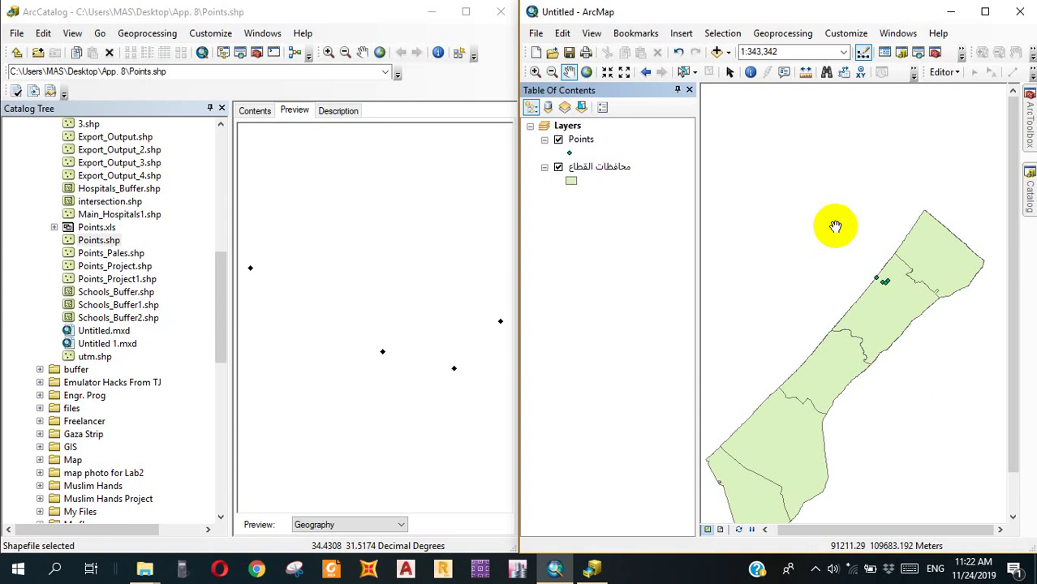
# Examine the geographic coordinate system in the Points layer's source properties.
pyautogui.rightClick(578, 139)
pyautogui.click(635, 451)
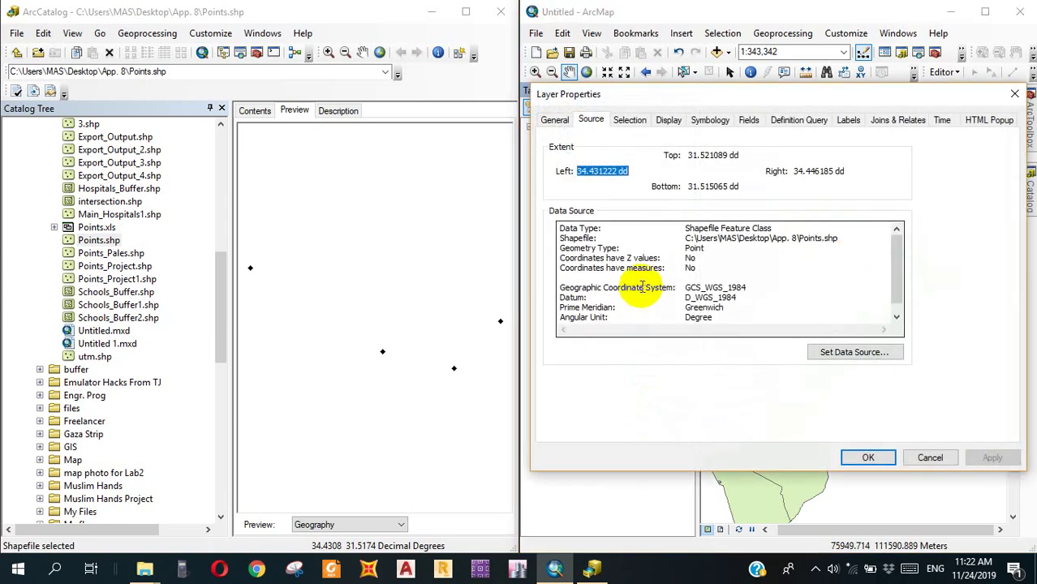
pyautogui.moveTo(740, 293); pyautogui.dragTo(660, 280)
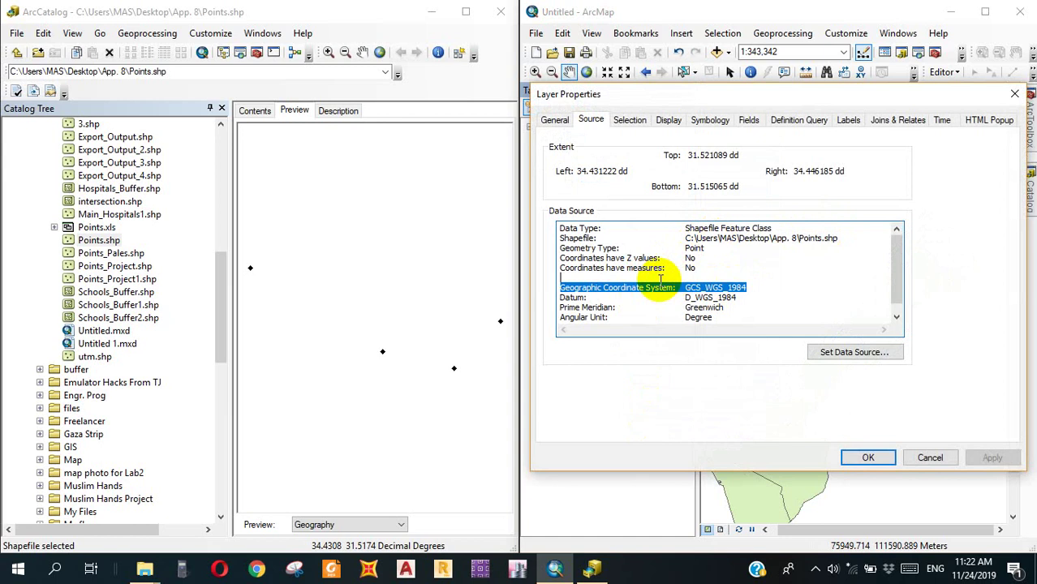
pyautogui.click(1015, 94)
# Locate the Projections and Transformations toolset within the Data Management Tools and expand it.
pyautogui.moveTo(1023, 138)
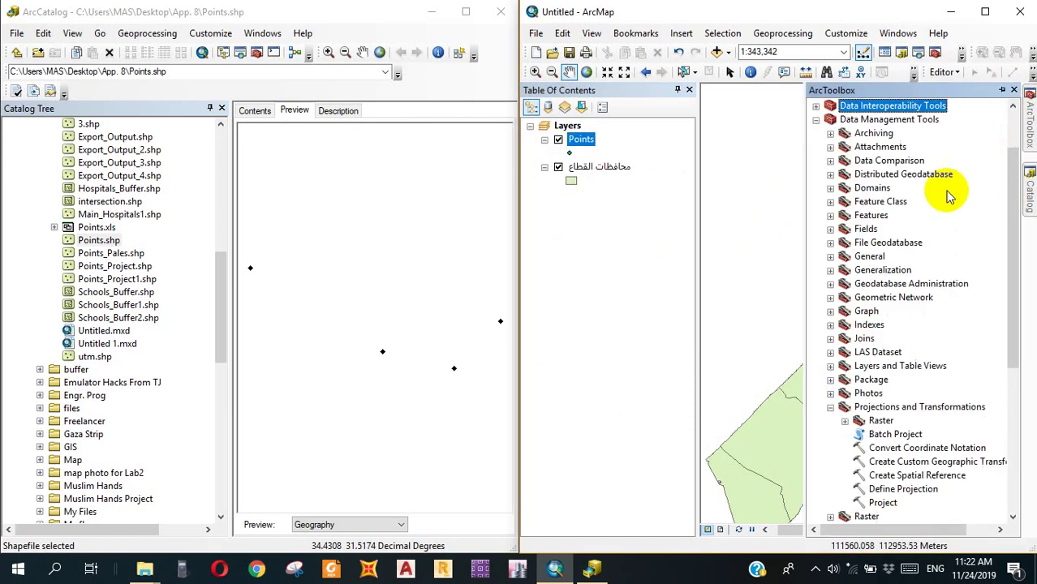
pyautogui.click(816, 105)
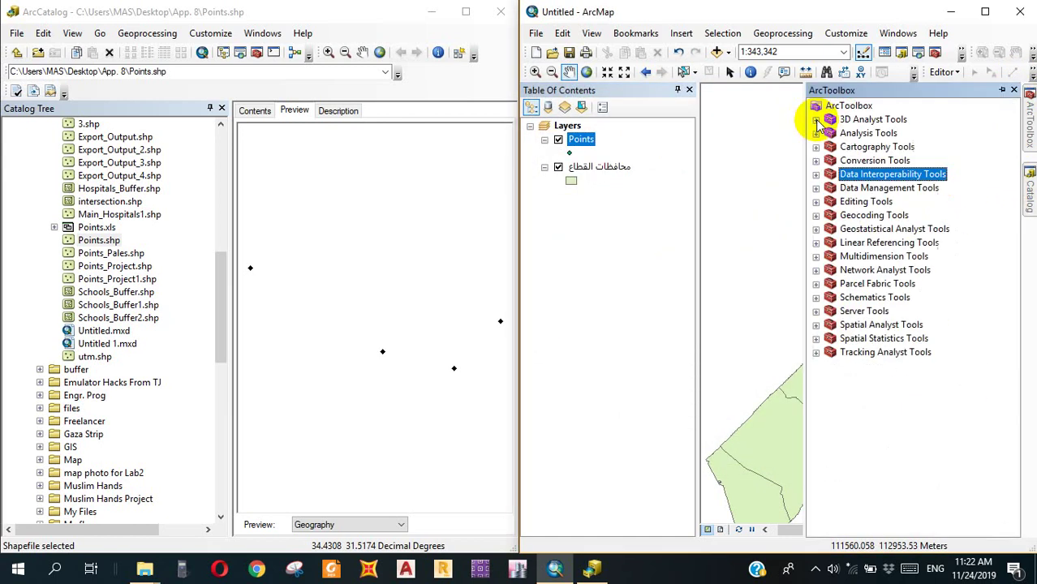
pyautogui.click(815, 187)
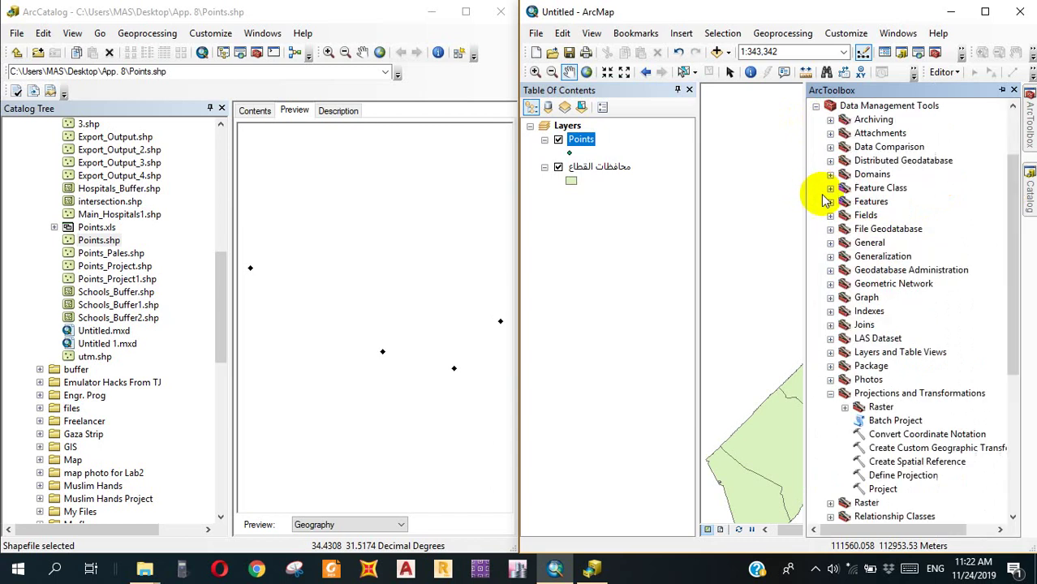
pyautogui.click(830, 393)
pyautogui.scroll(1, 1010, 278)
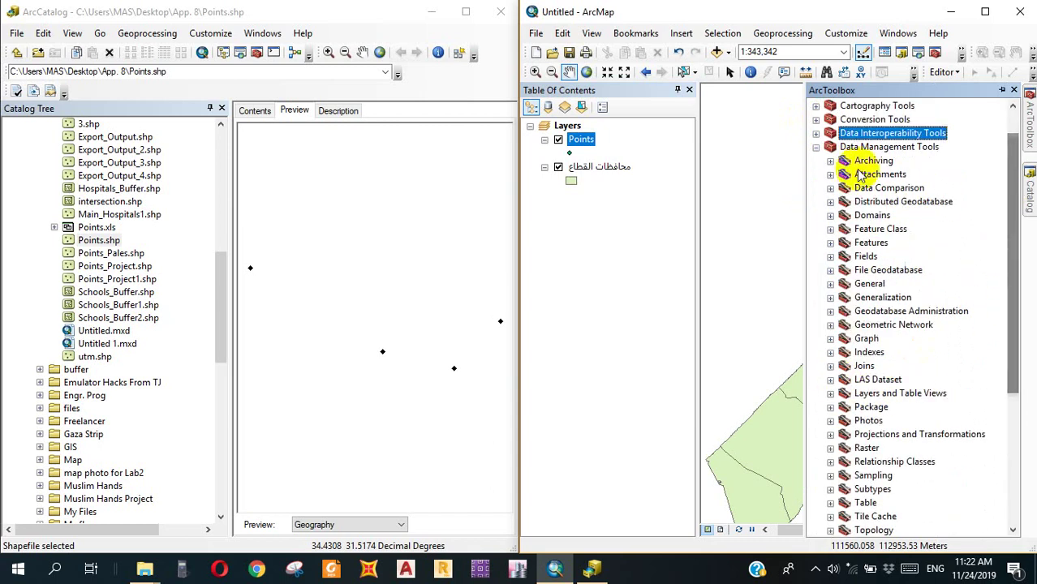
pyautogui.click(858, 149)
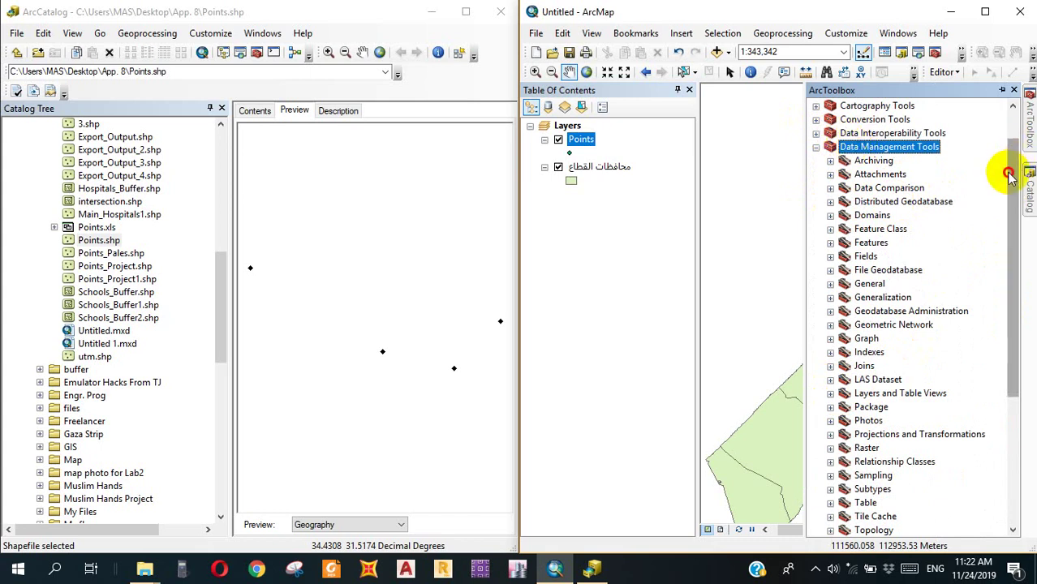
pyautogui.moveTo(1011, 171); pyautogui.dragTo(1012, 243)
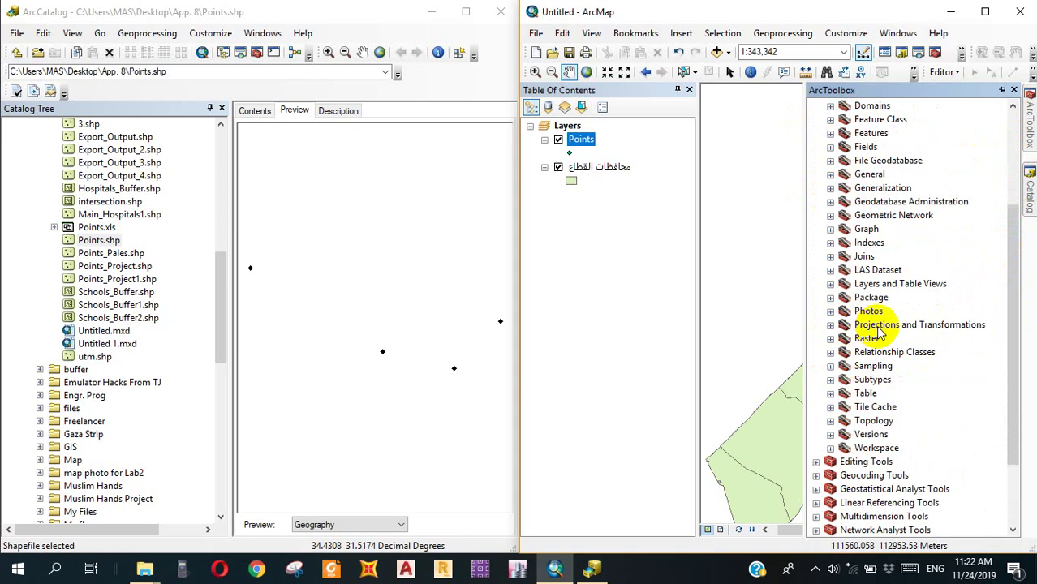
pyautogui.click(831, 325)
pyautogui.click(830, 325)
pyautogui.click(831, 325)
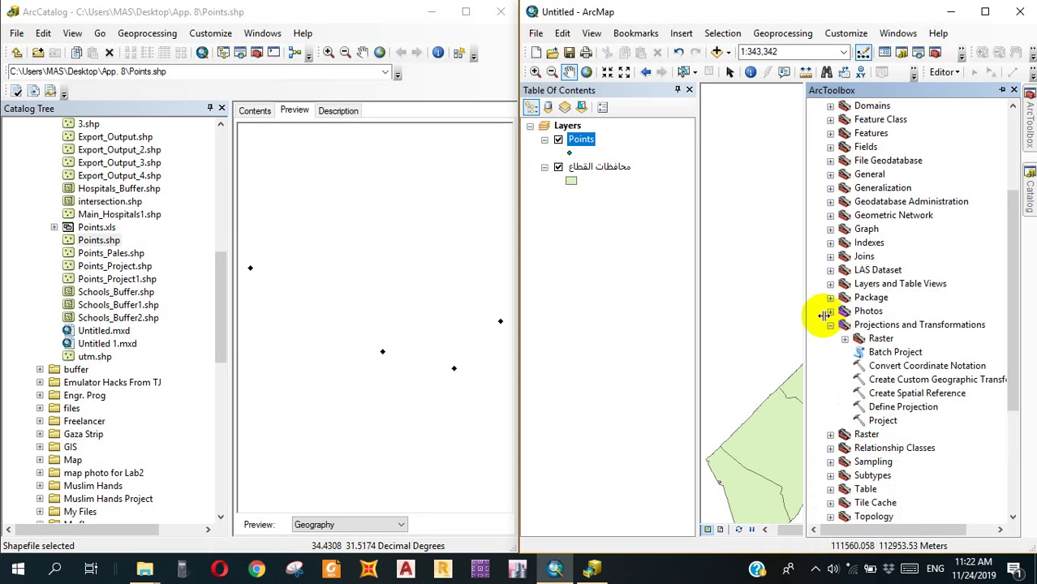
# Review the Points layer's source information again, including its coordinate system, datum and angular unit.
pyautogui.click(586, 167)
pyautogui.click(583, 140)
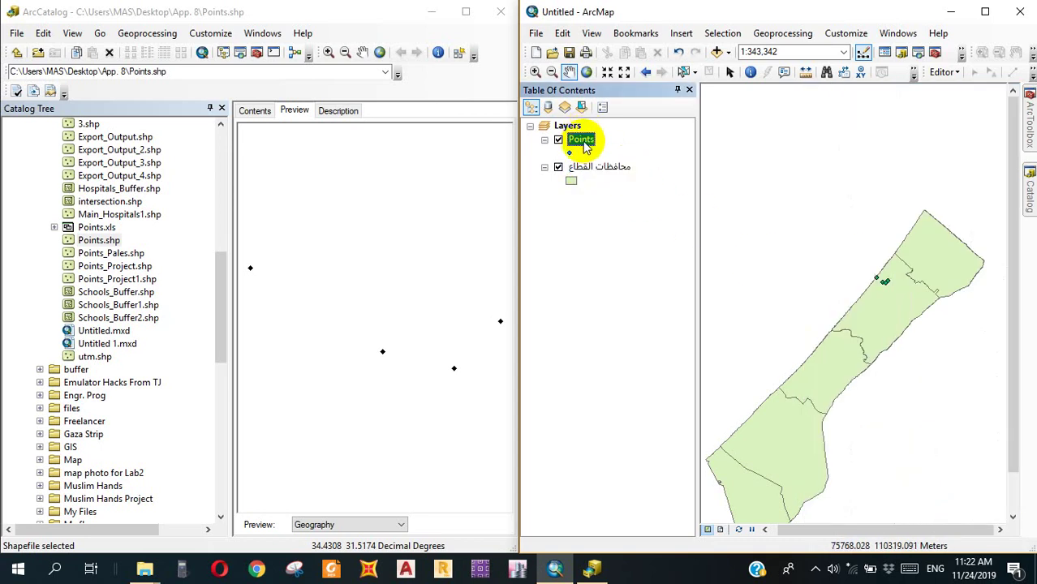
pyautogui.rightClick(582, 143)
pyautogui.click(674, 447)
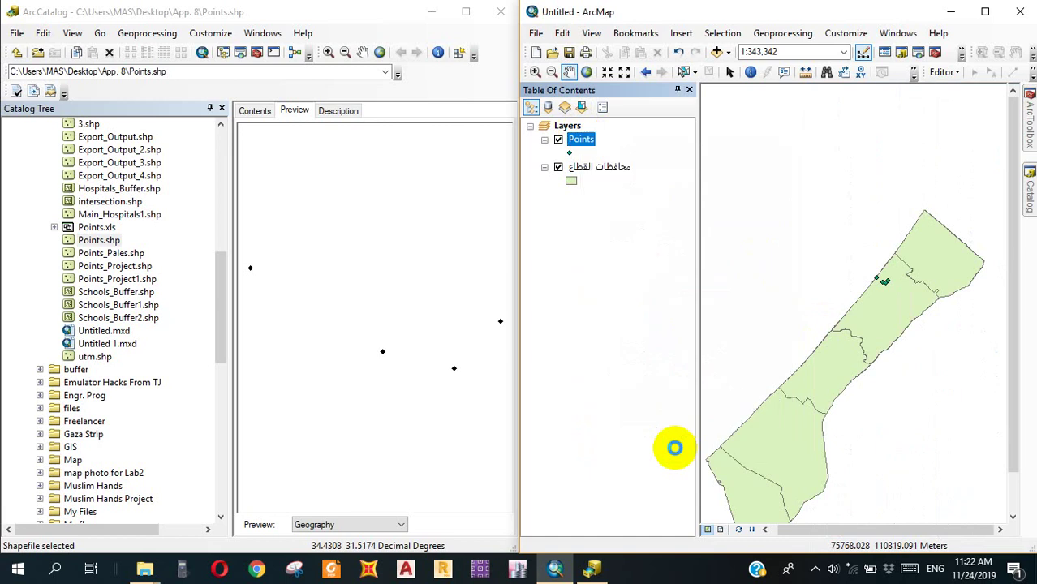
pyautogui.moveTo(746, 289); pyautogui.dragTo(676, 297)
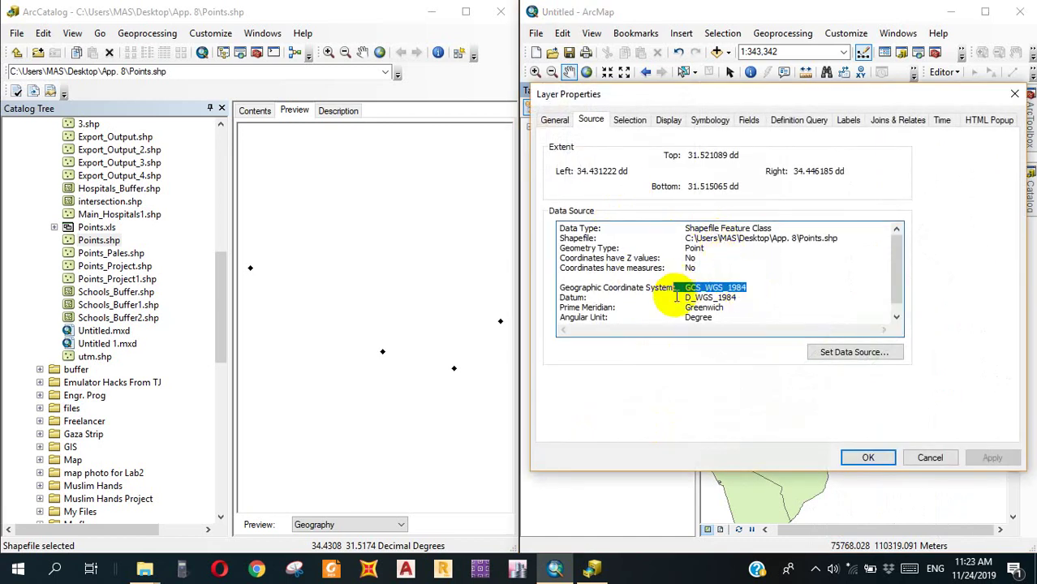
pyautogui.click(897, 317)
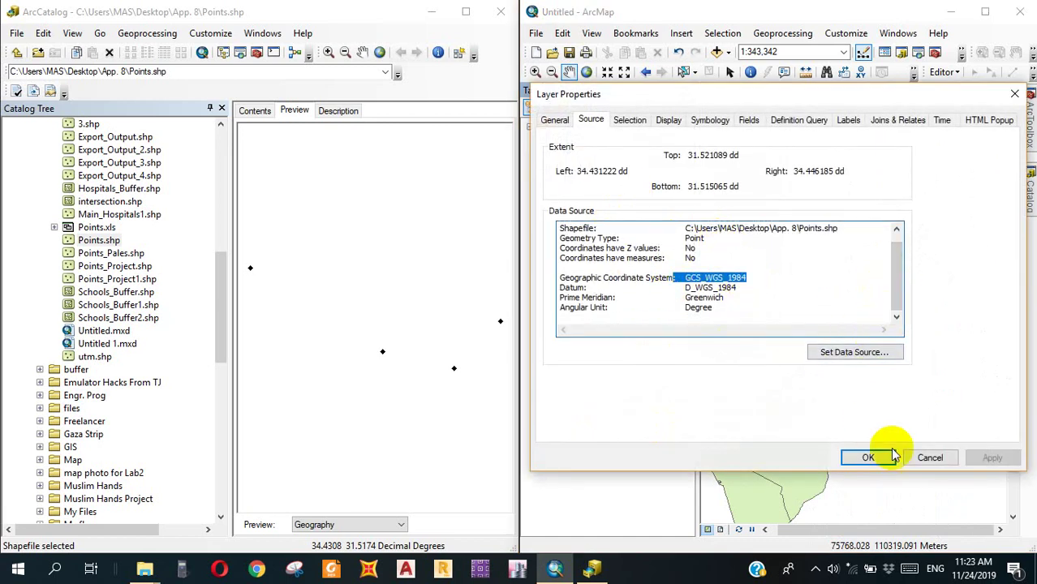
pyautogui.click(868, 458)
# Examine the projected coordinate system and projection in the source properties of the محافظات القطاع layer.
pyautogui.rightClick(600, 167)
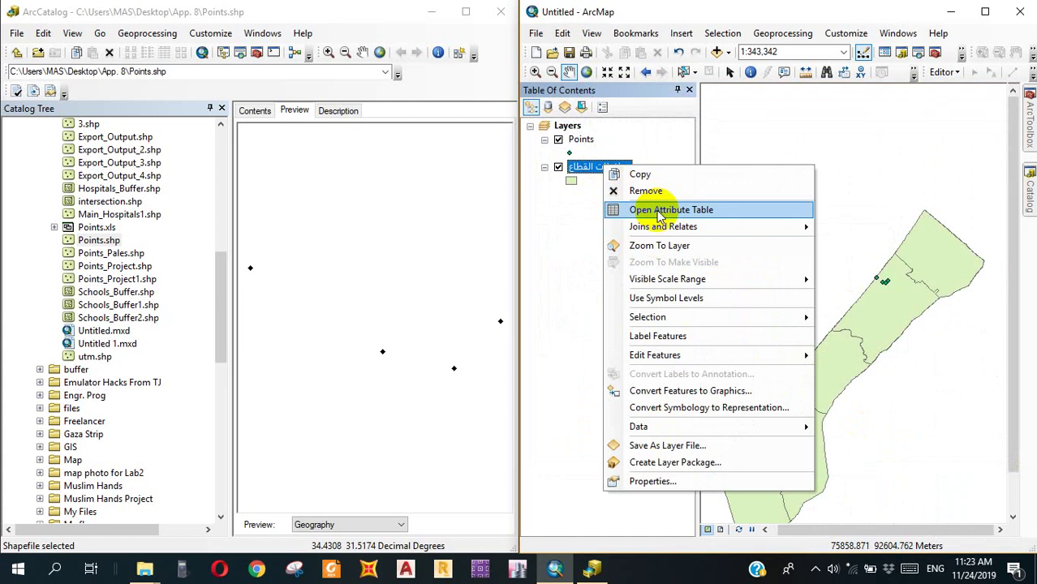
pyautogui.click(660, 217)
pyautogui.click(947, 146)
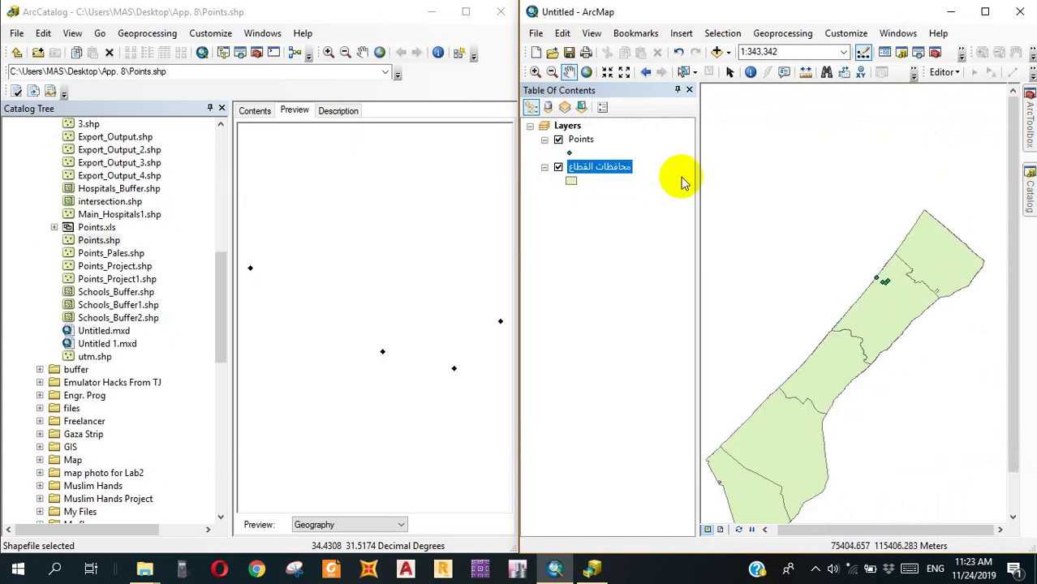
pyautogui.rightClick(578, 166)
pyautogui.click(605, 479)
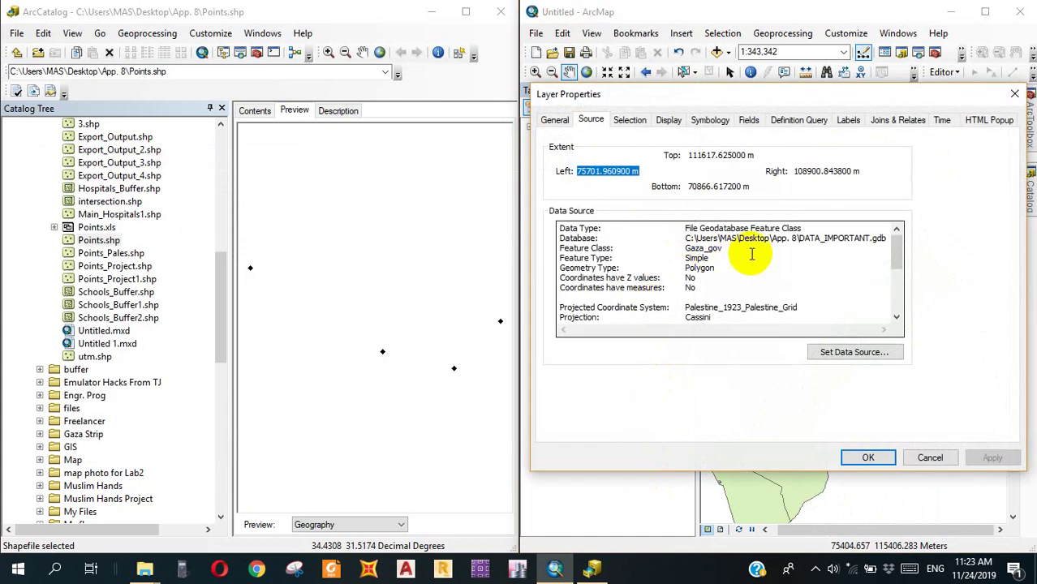
pyautogui.moveTo(792, 304); pyautogui.dragTo(690, 336)
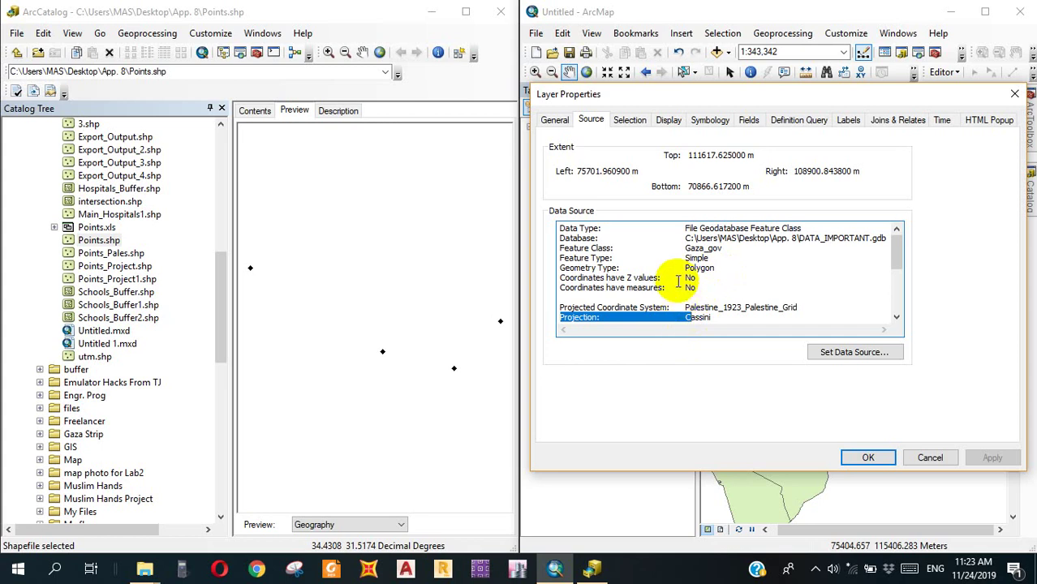
pyautogui.click(1015, 94)
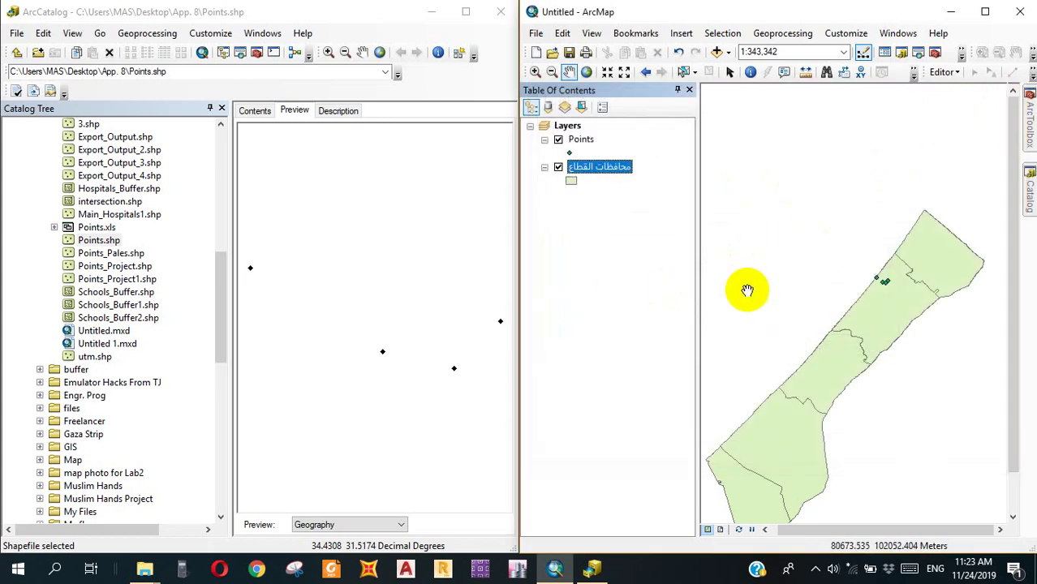
# View the parameters of the Project tool in Projections and Transformations and close it without running it.
pyautogui.click(1024, 122)
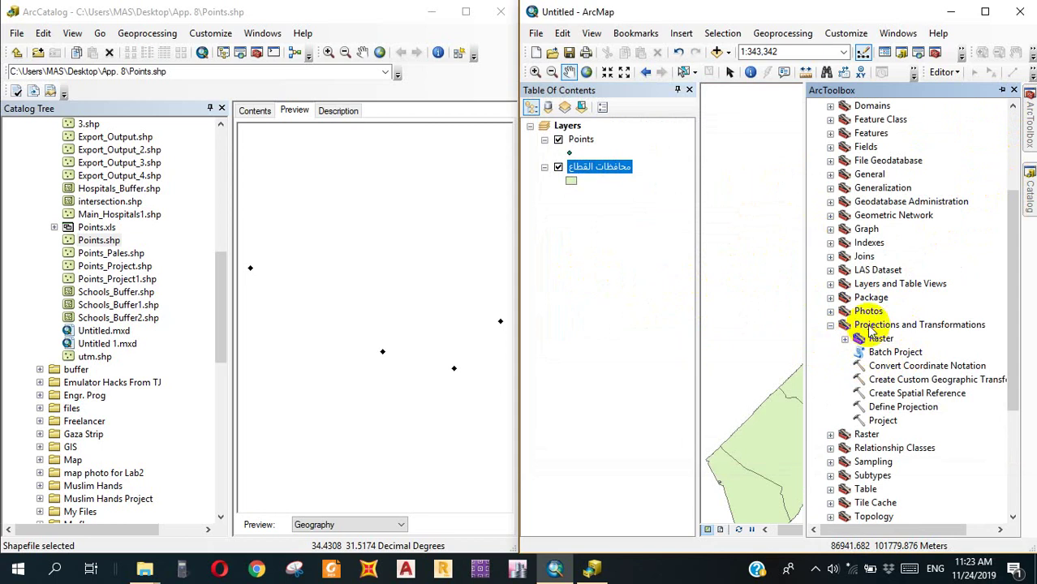
pyautogui.click(880, 421)
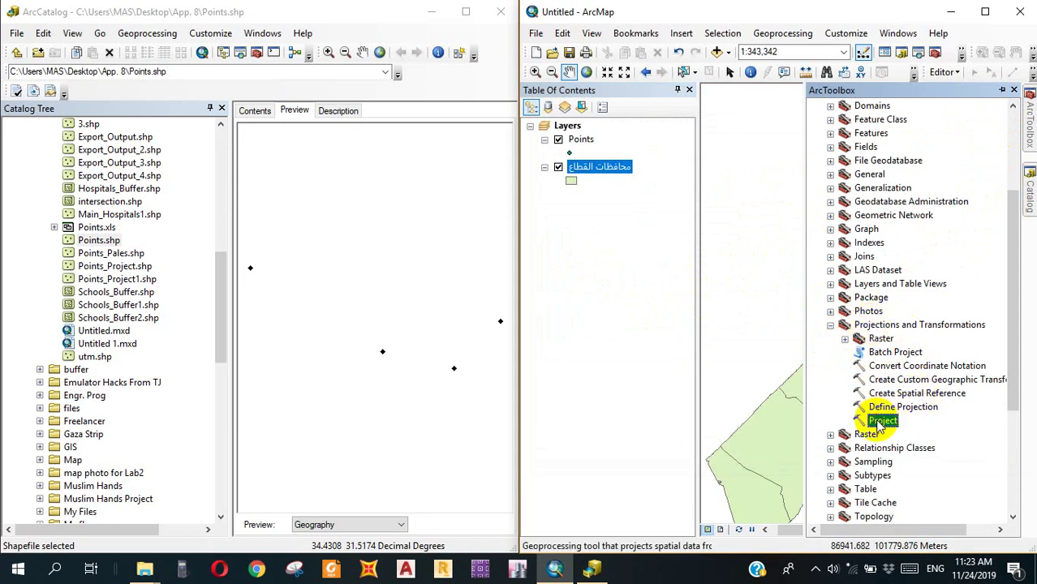
pyautogui.doubleClick(880, 421)
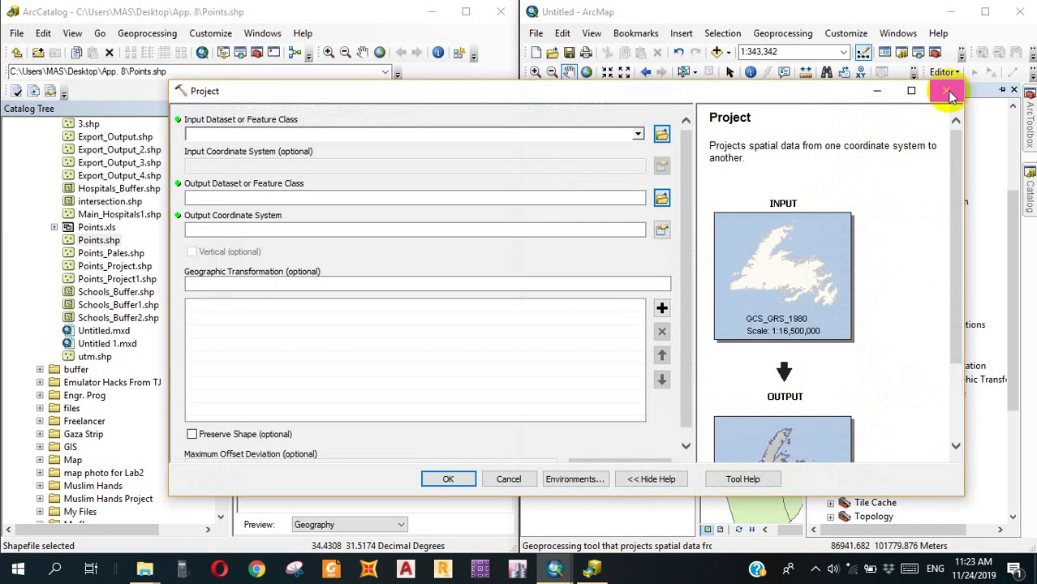
pyautogui.click(949, 93)
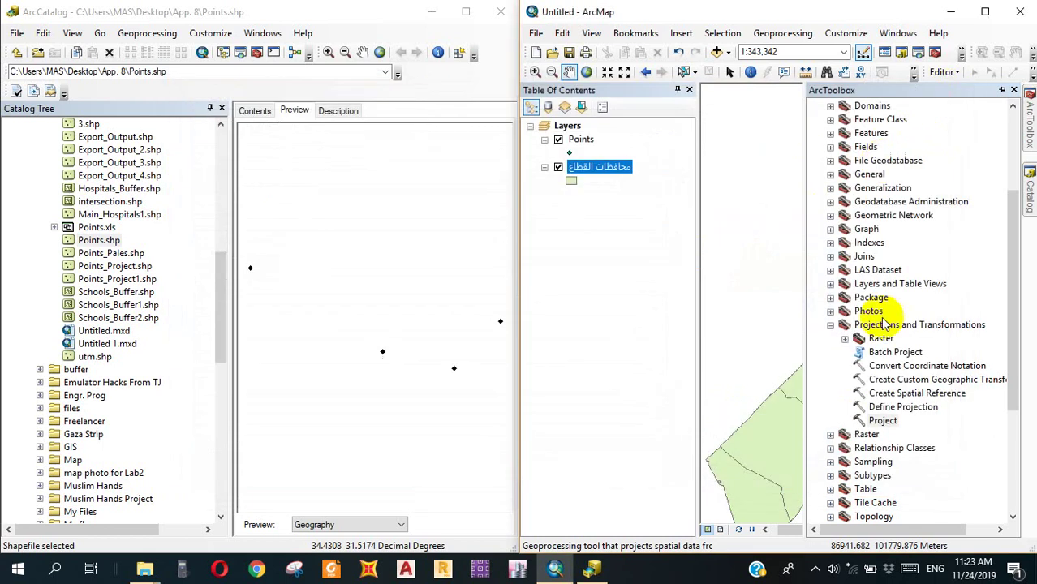
# Look through the Raster projection tools, including Project Raster, and locate the Define Projection tool.
pyautogui.click(844, 339)
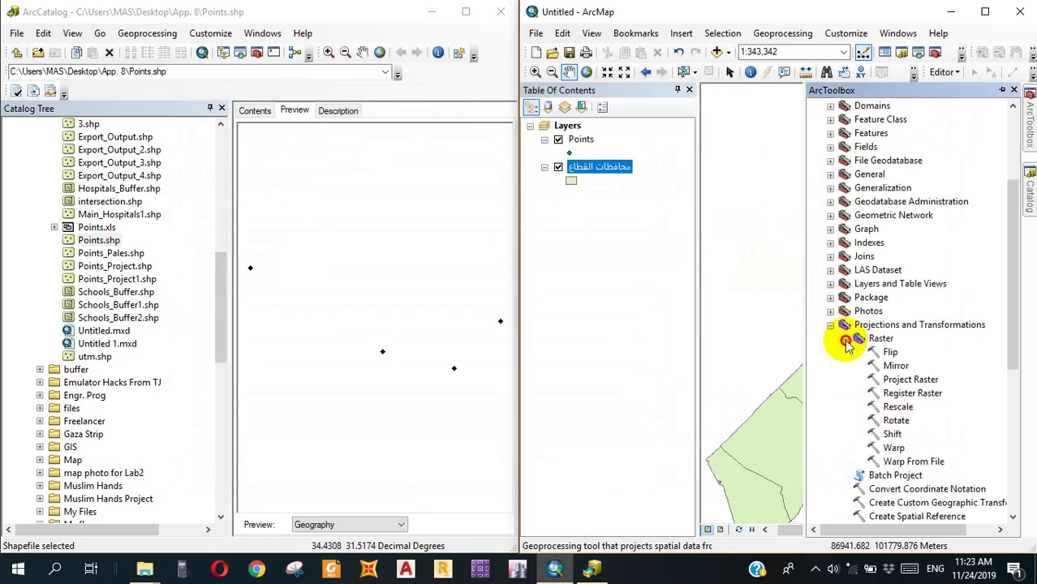
pyautogui.click(904, 380)
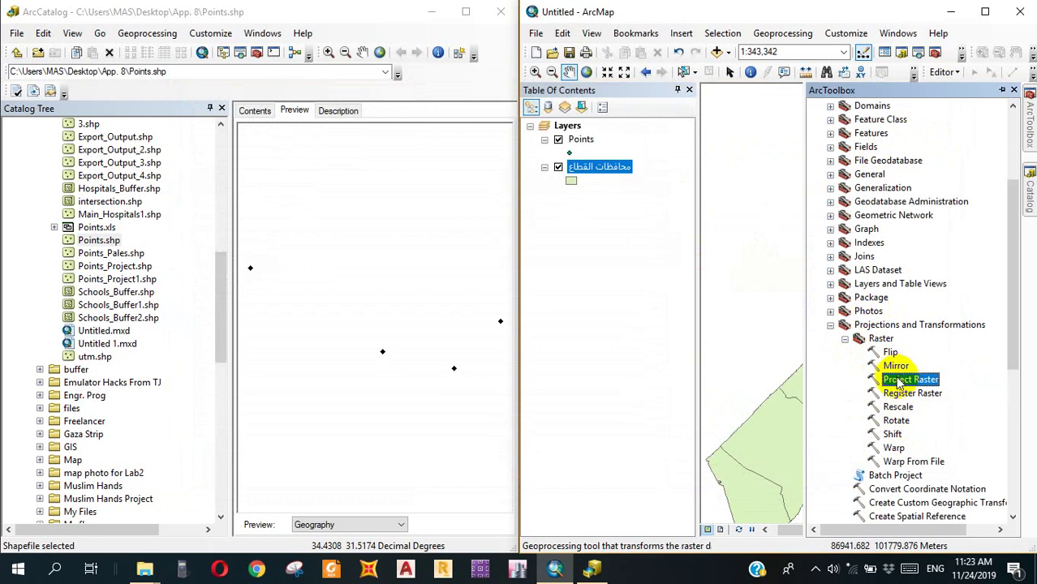
pyautogui.click(845, 339)
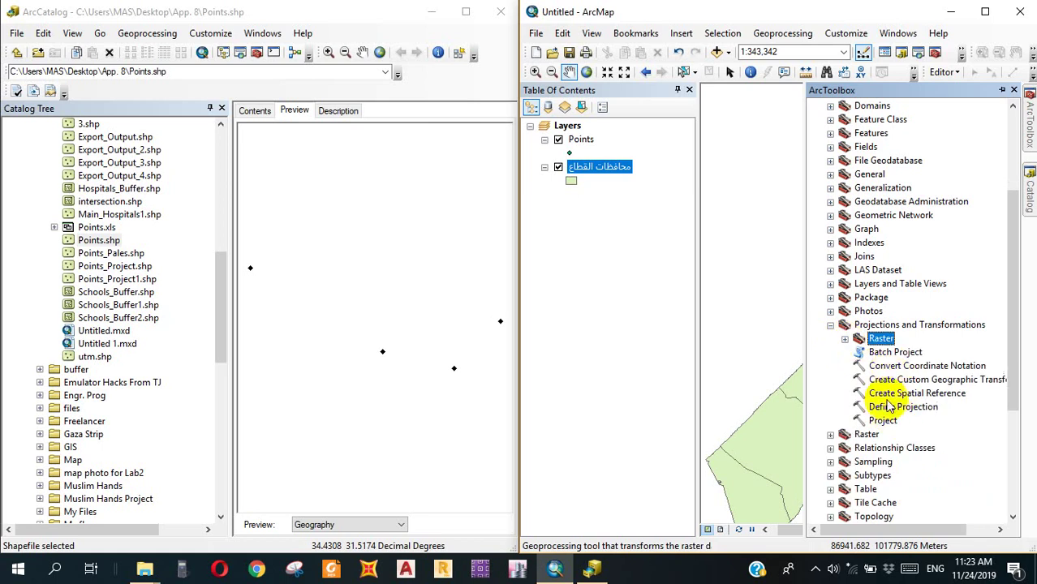
pyautogui.click(901, 408)
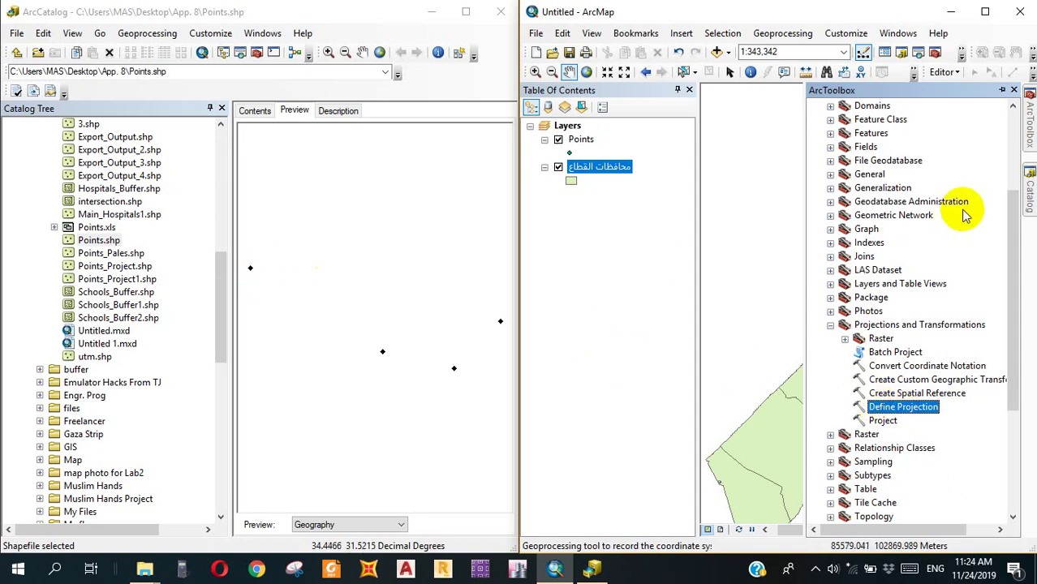
# View the settings for creating a new shapefile in the App. 8 folder, then cancel without creating it.
pyautogui.click(1028, 190)
pyautogui.click(848, 221)
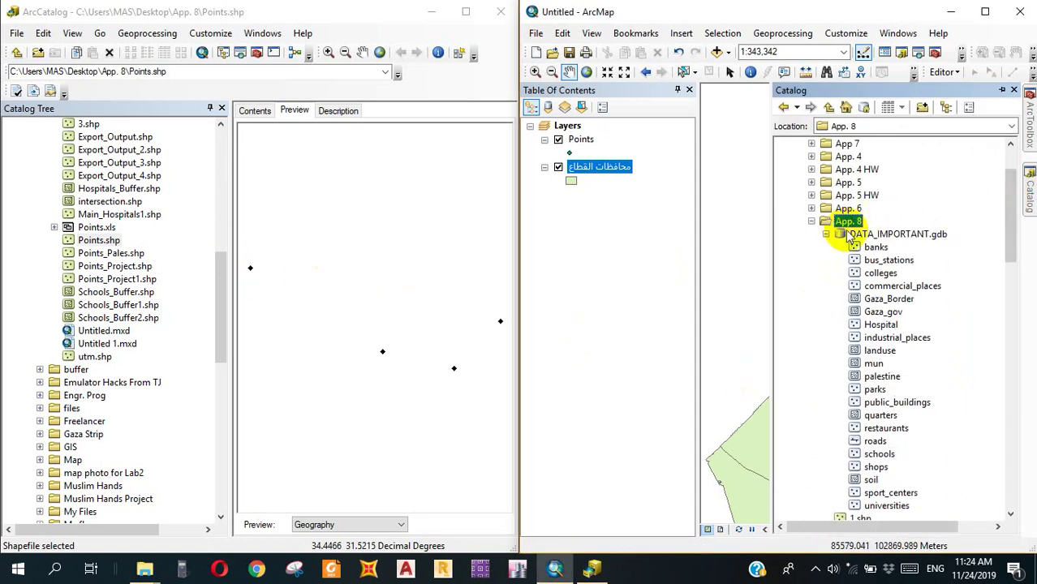
pyautogui.rightClick(847, 224)
pyautogui.moveTo(871, 314)
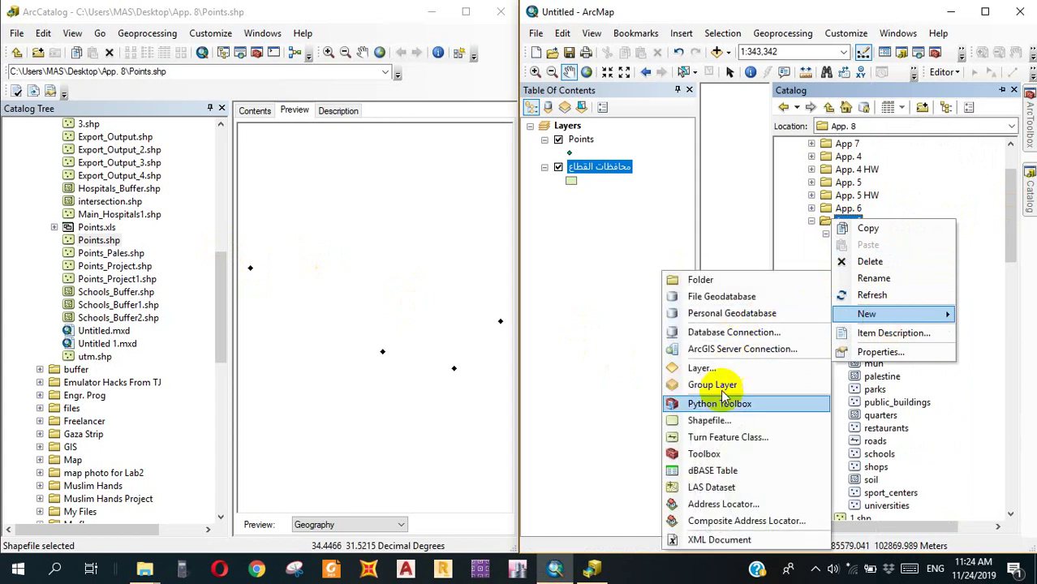
pyautogui.click(717, 418)
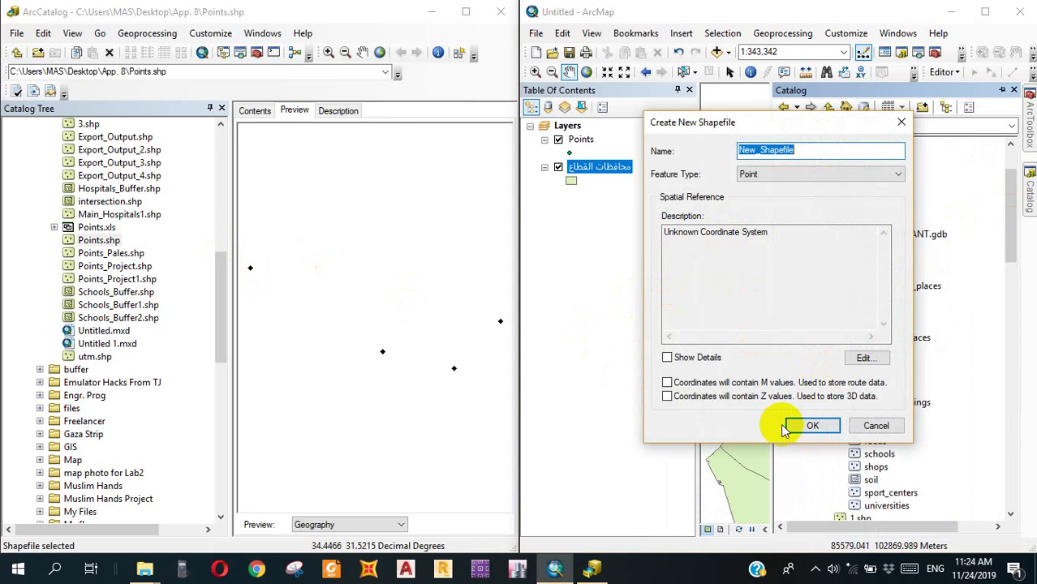
pyautogui.click(886, 424)
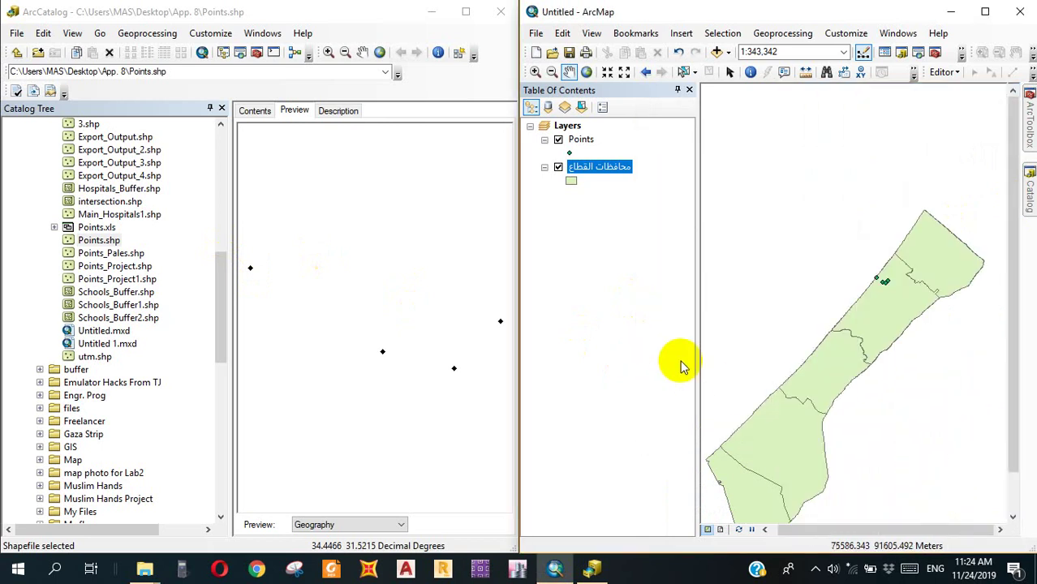
# Set up the Project tool with Points as input and Palestine 1923 Israel CS Grid as the output coordinate system.
pyautogui.moveTo(1027, 122)
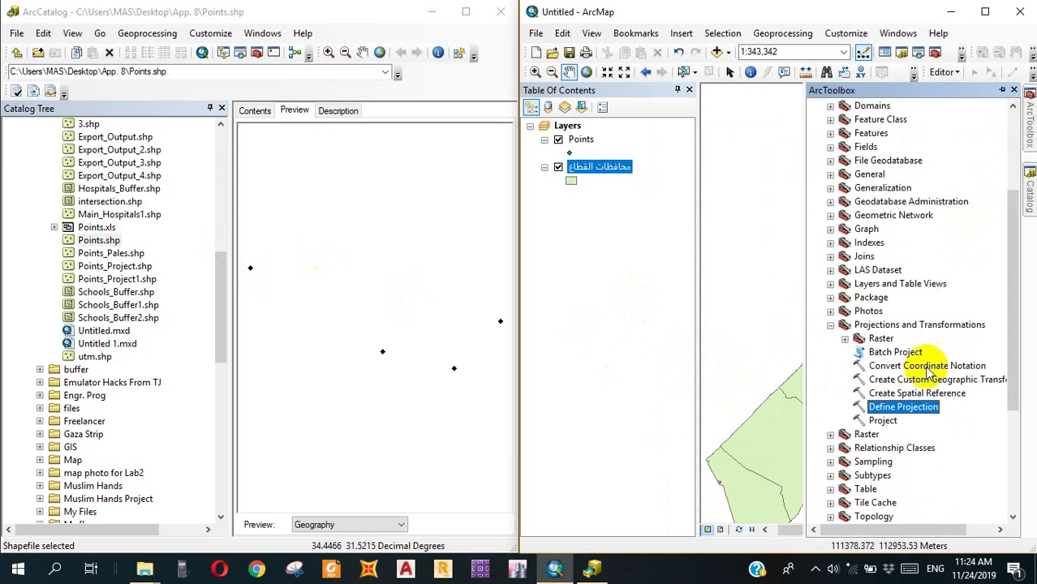
pyautogui.doubleClick(883, 420)
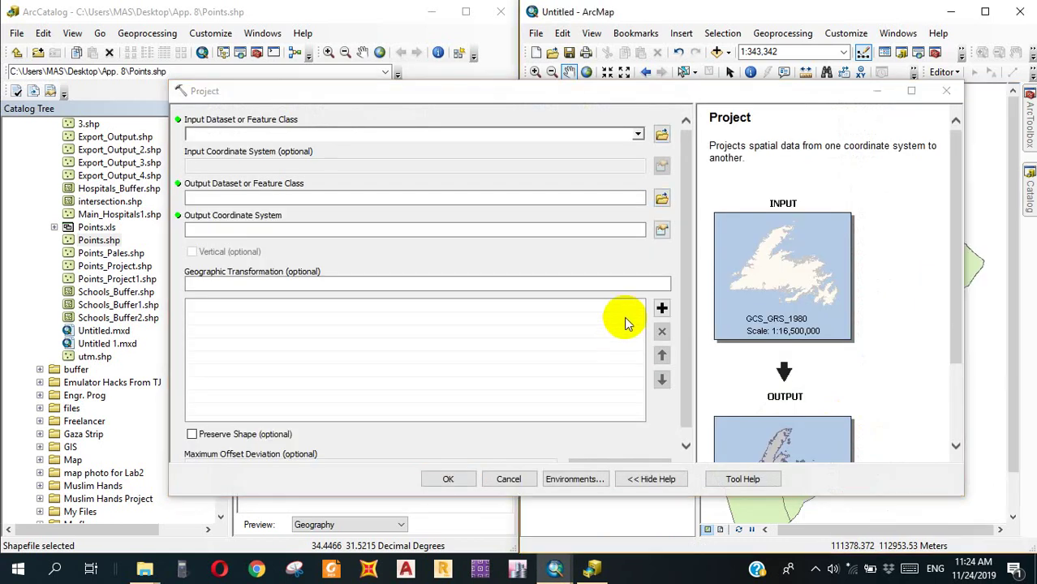
pyautogui.moveTo(315, 96); pyautogui.dragTo(387, 120)
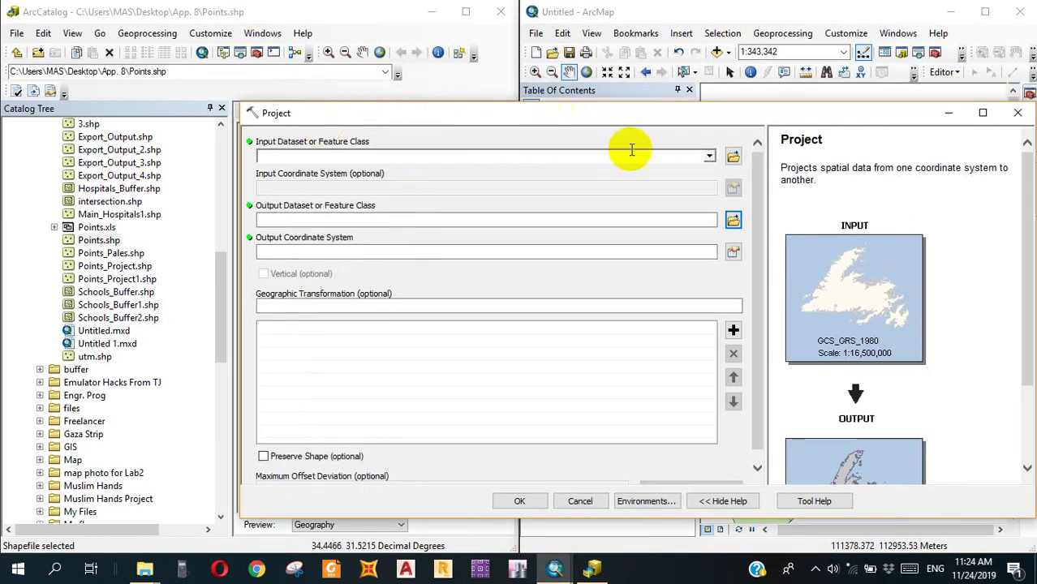
pyautogui.click(709, 156)
pyautogui.click(296, 168)
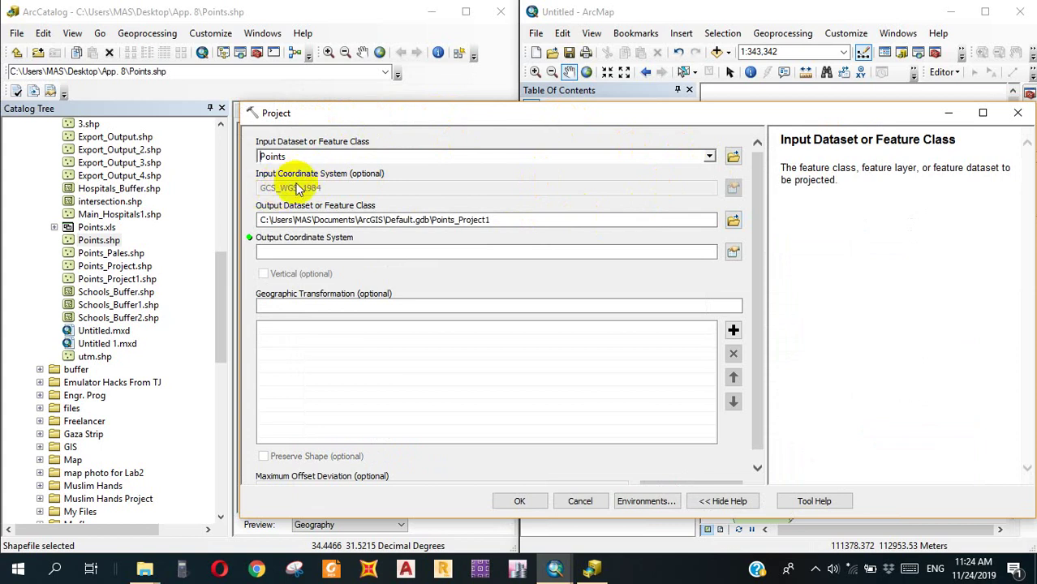
pyautogui.click(733, 252)
pyautogui.click(559, 202)
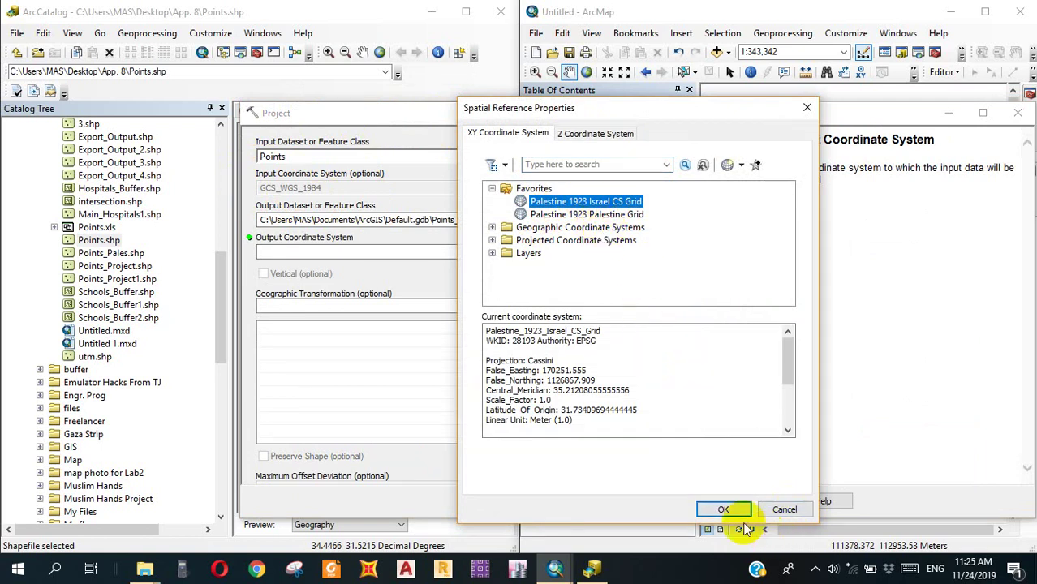
pyautogui.click(724, 509)
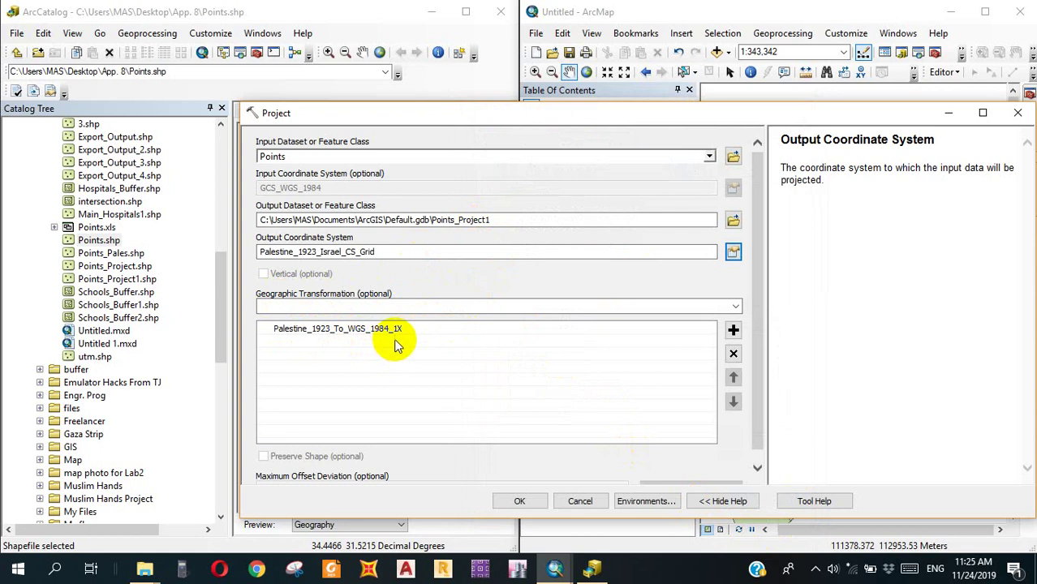
# Review the available geographic transformations, keep Palestine_1923_To_WGS_1984_1X, and run the projection of the Points layer.
pyautogui.click(735, 306)
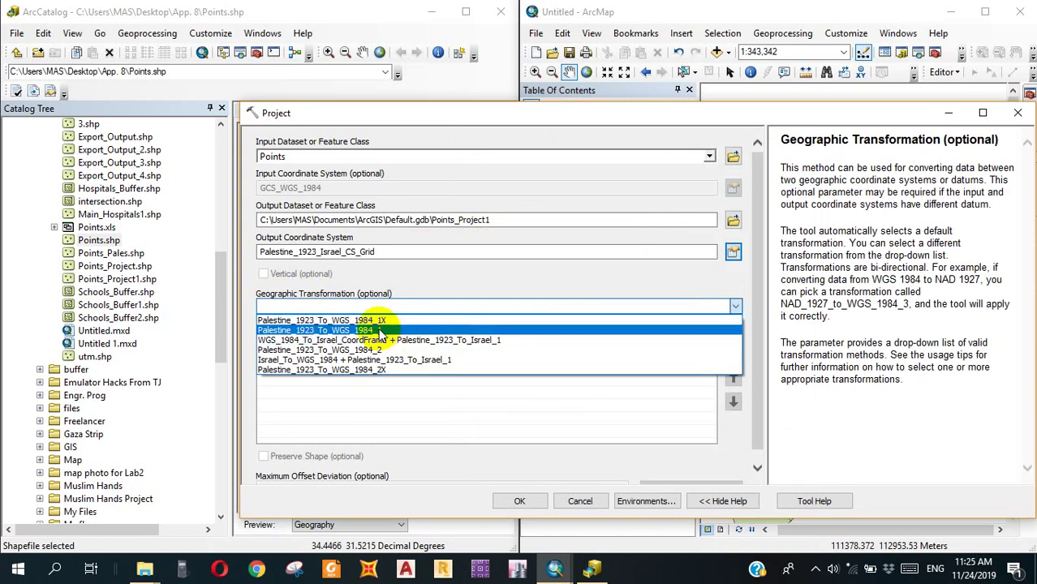
pyautogui.click(430, 294)
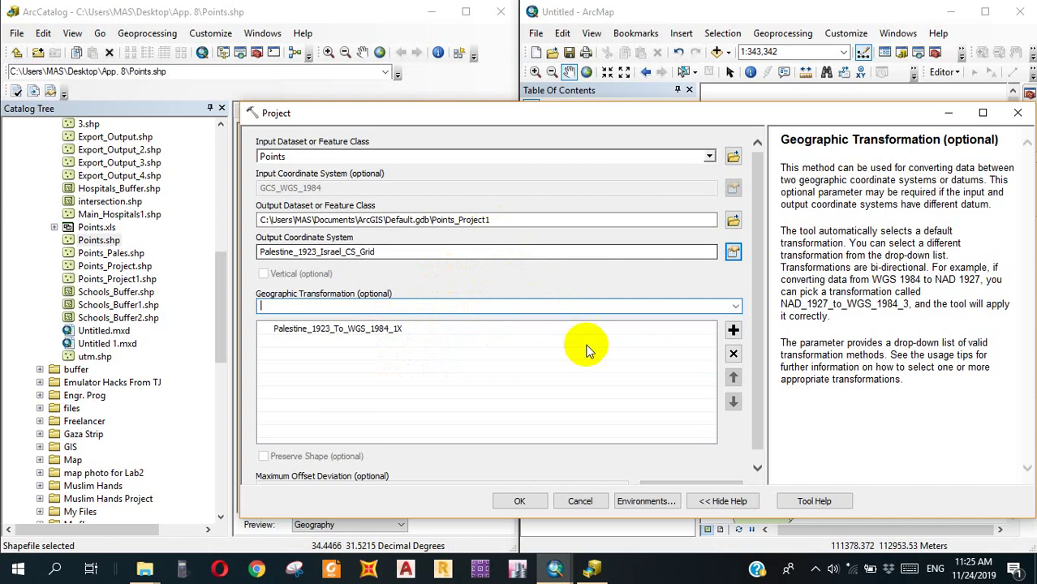
pyautogui.click(522, 497)
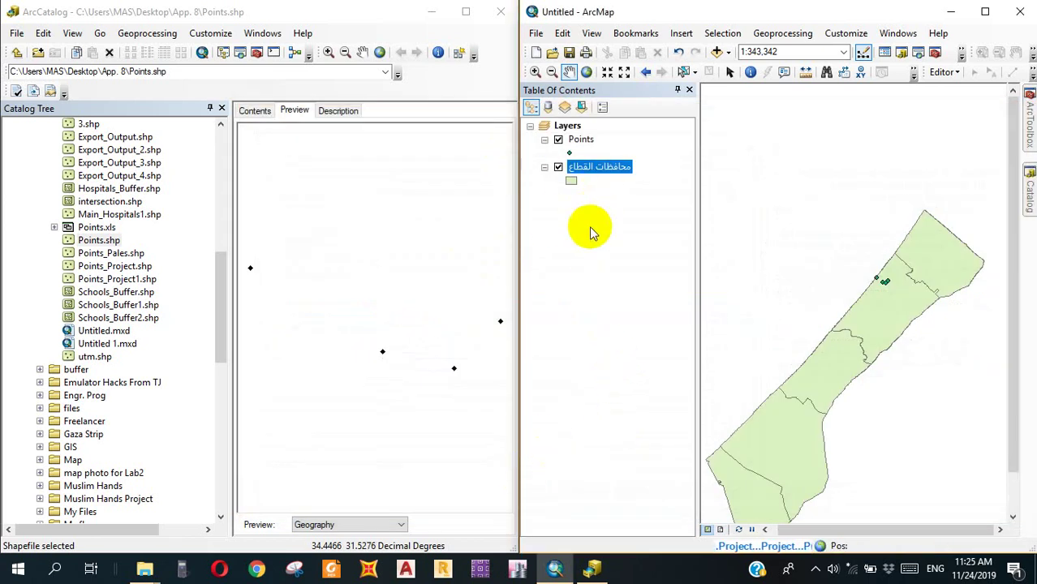
pyautogui.click(599, 271)
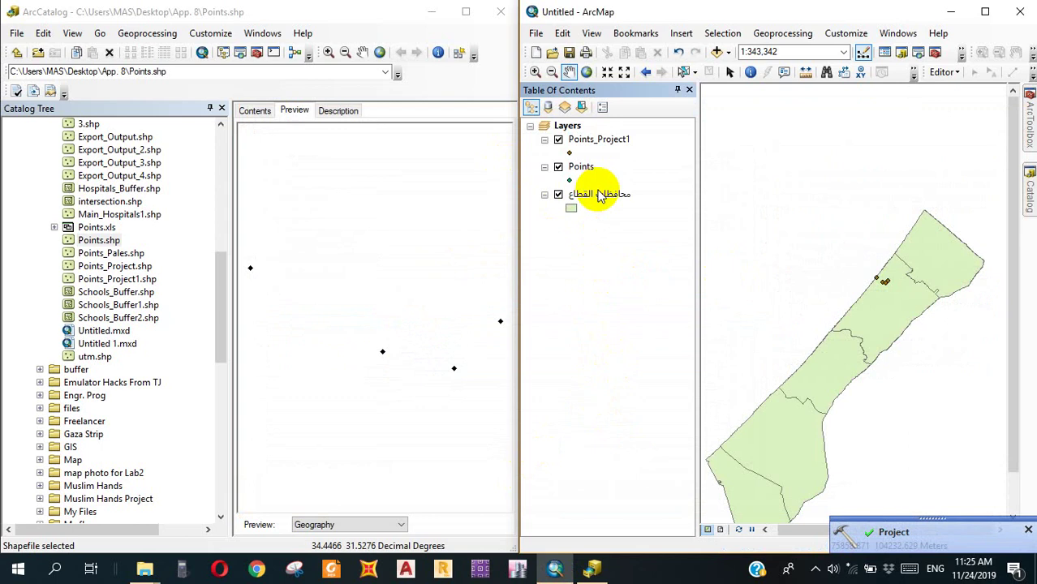
# Examine the X and Y coordinate values in the Points_Project1 attribute table and close it.
pyautogui.click(612, 138)
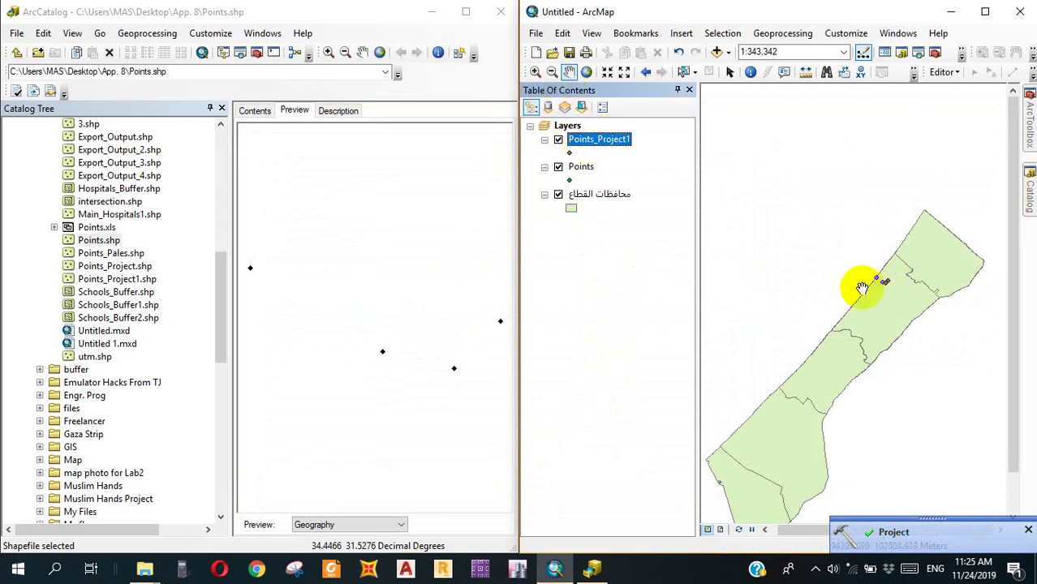
pyautogui.rightClick(617, 140)
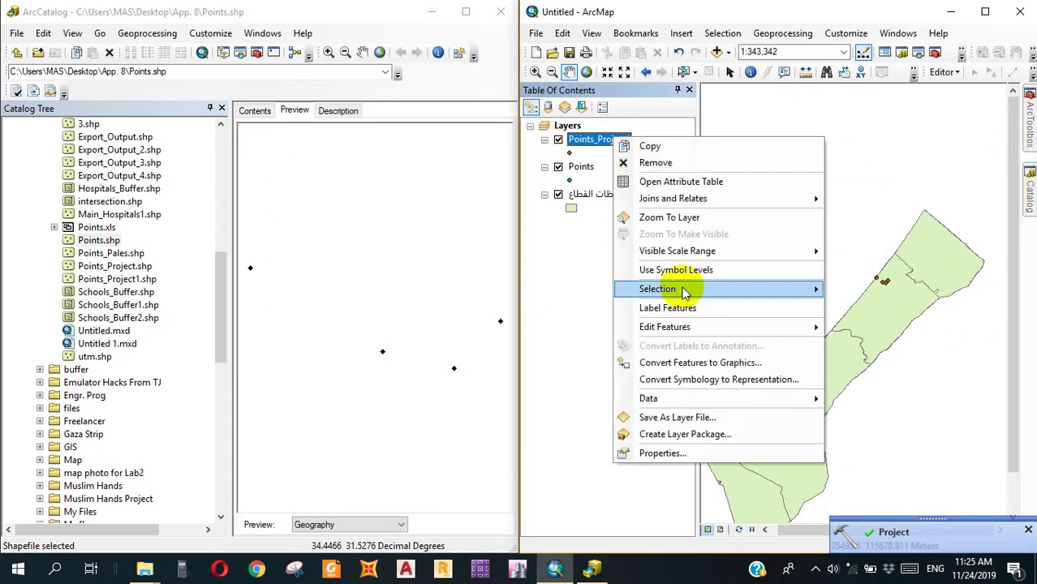
pyautogui.click(669, 180)
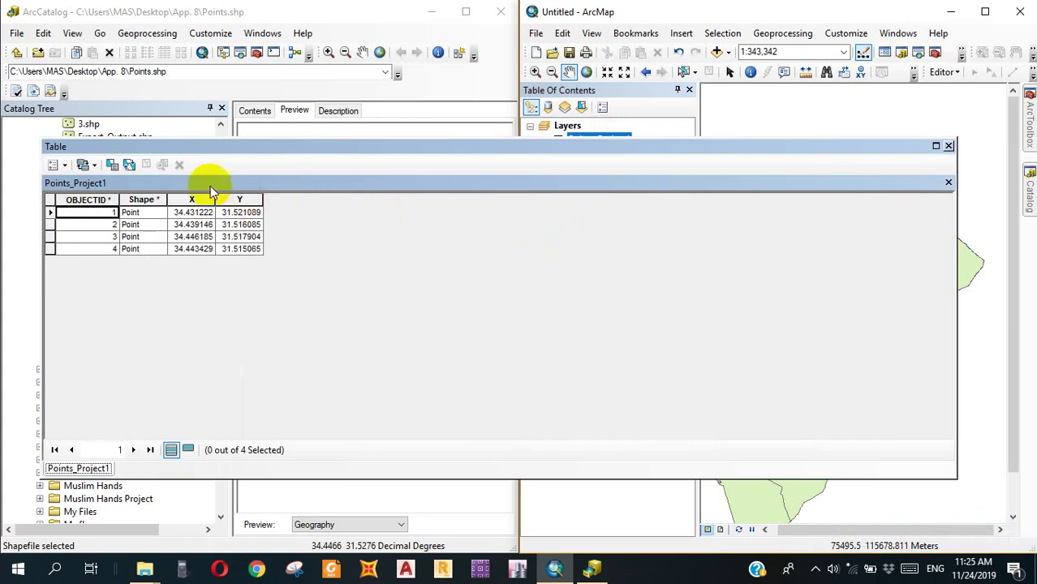
pyautogui.click(236, 200)
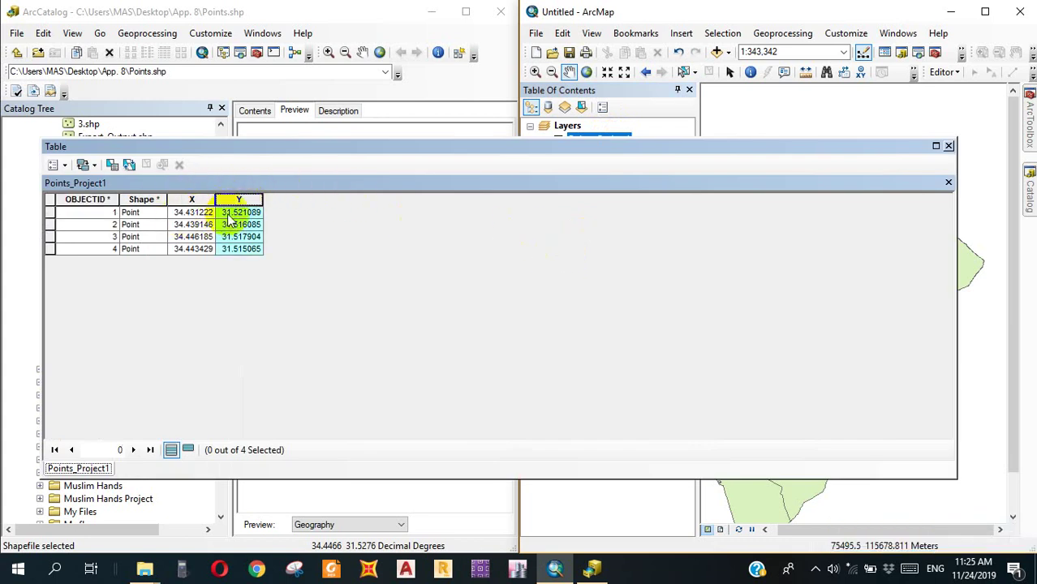
pyautogui.click(947, 146)
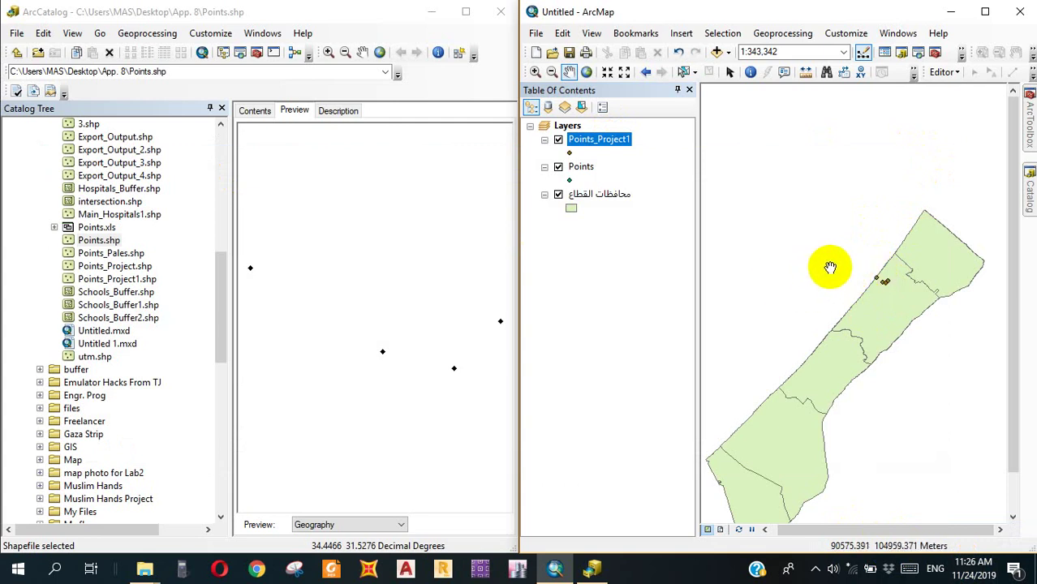
# Add a Double field named xx to the Points_Project1 attribute table.
pyautogui.rightClick(601, 140)
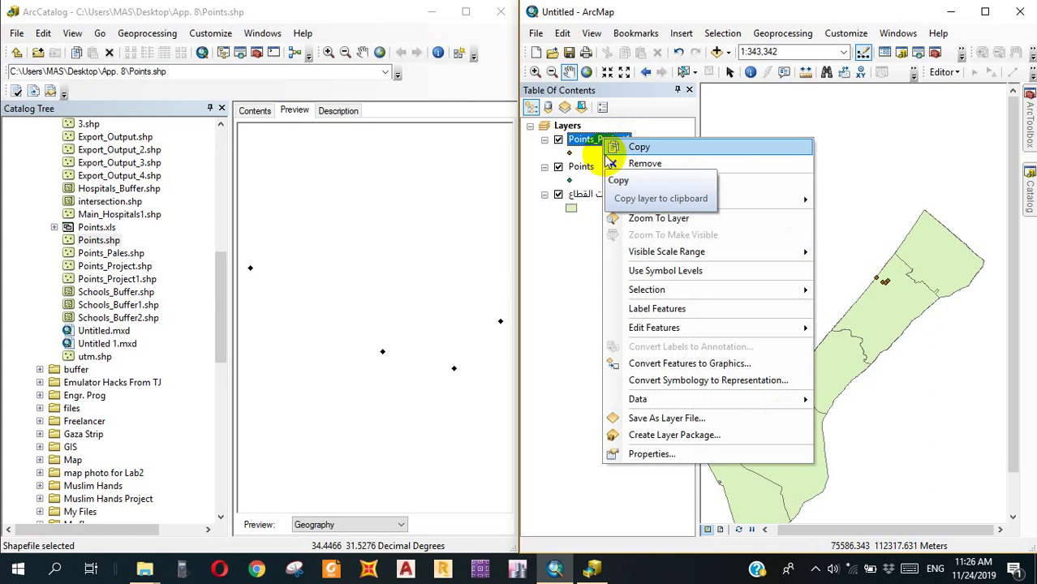
pyautogui.click(661, 181)
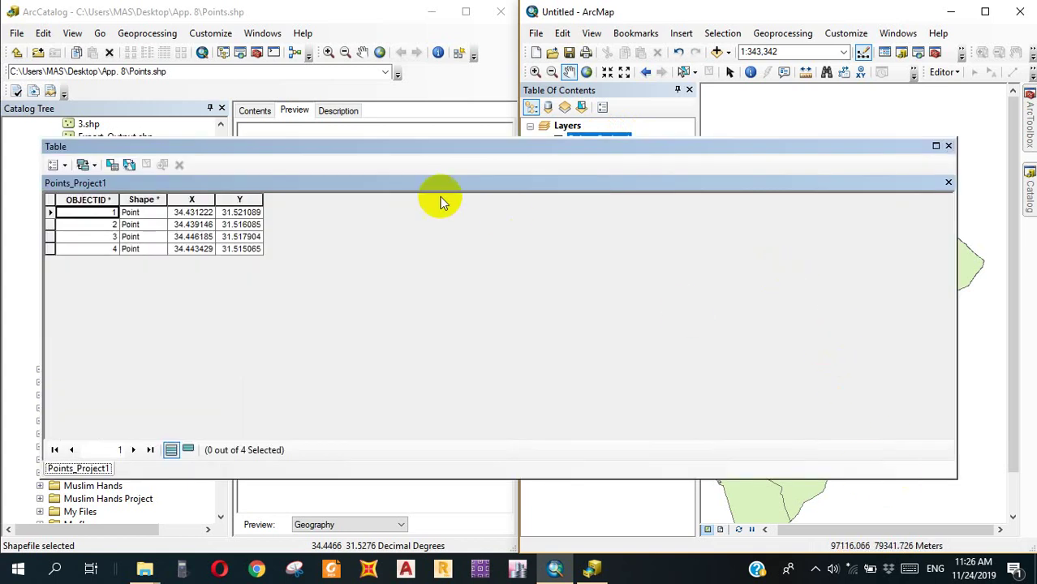
pyautogui.click(245, 199)
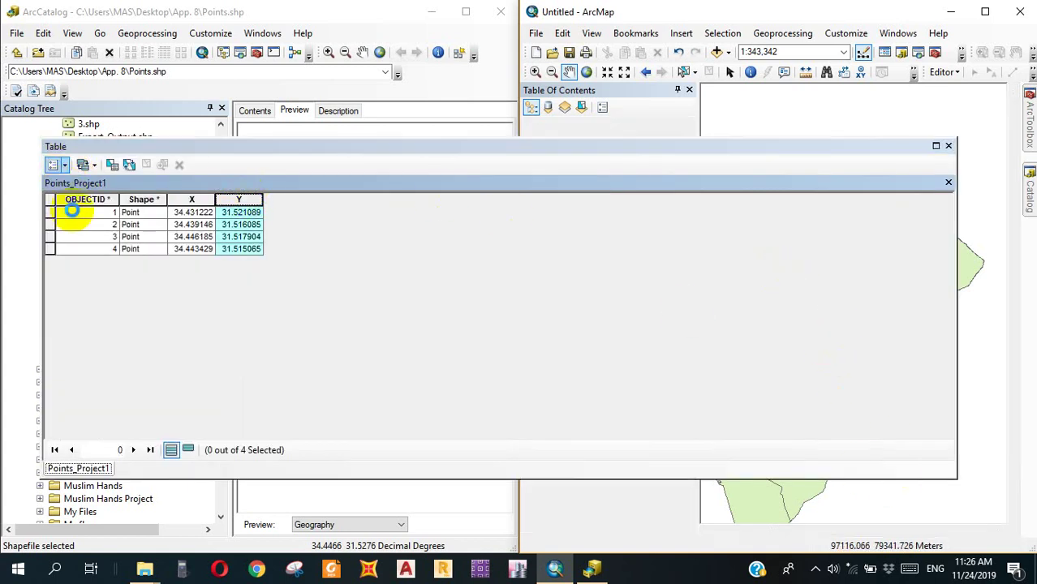
pyautogui.click(54, 165)
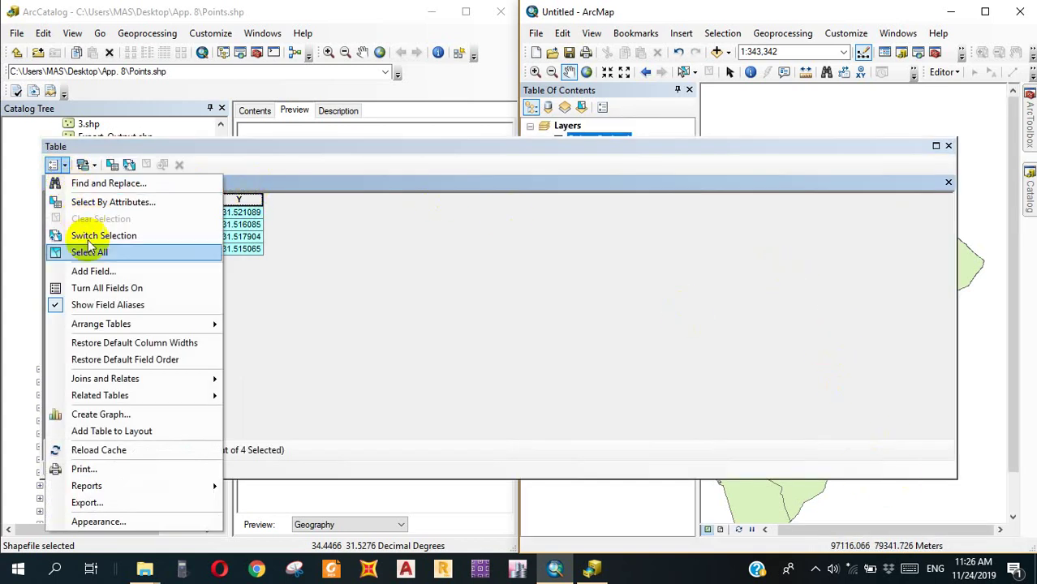
pyautogui.click(117, 274)
pyautogui.click(788, 229)
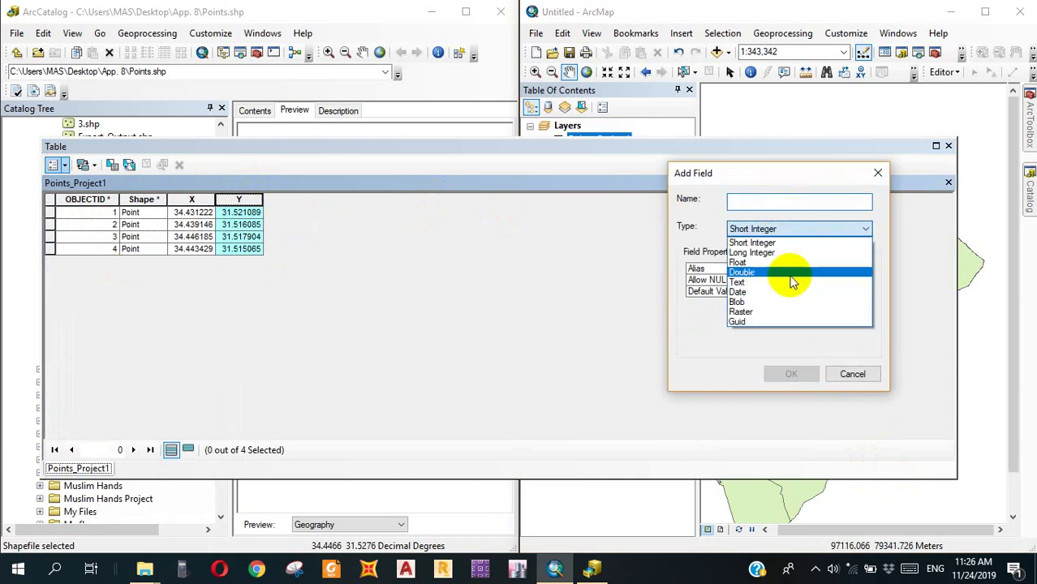
pyautogui.click(743, 272)
pyautogui.click(736, 201)
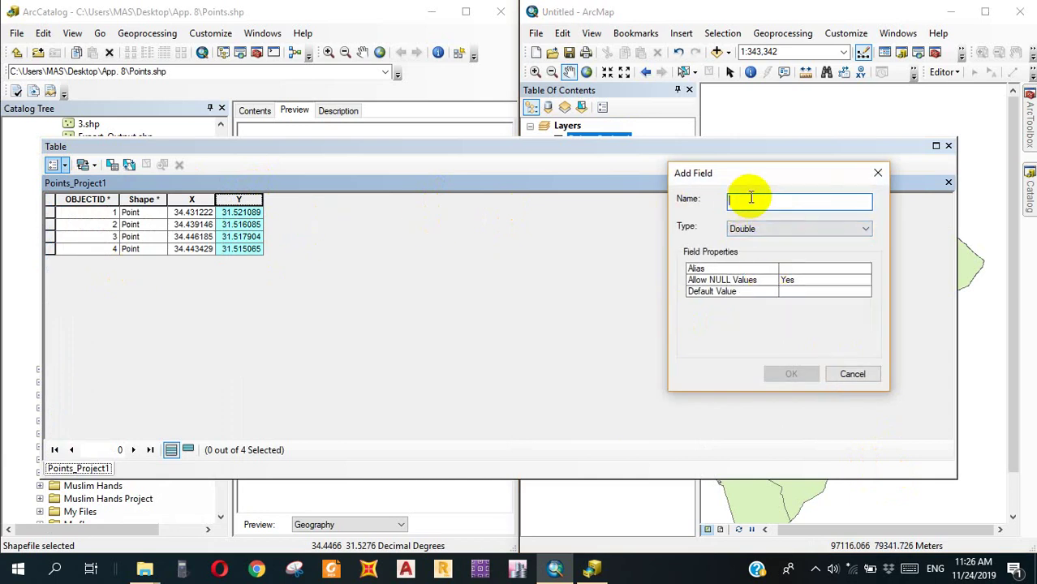
pyautogui.write('xx')
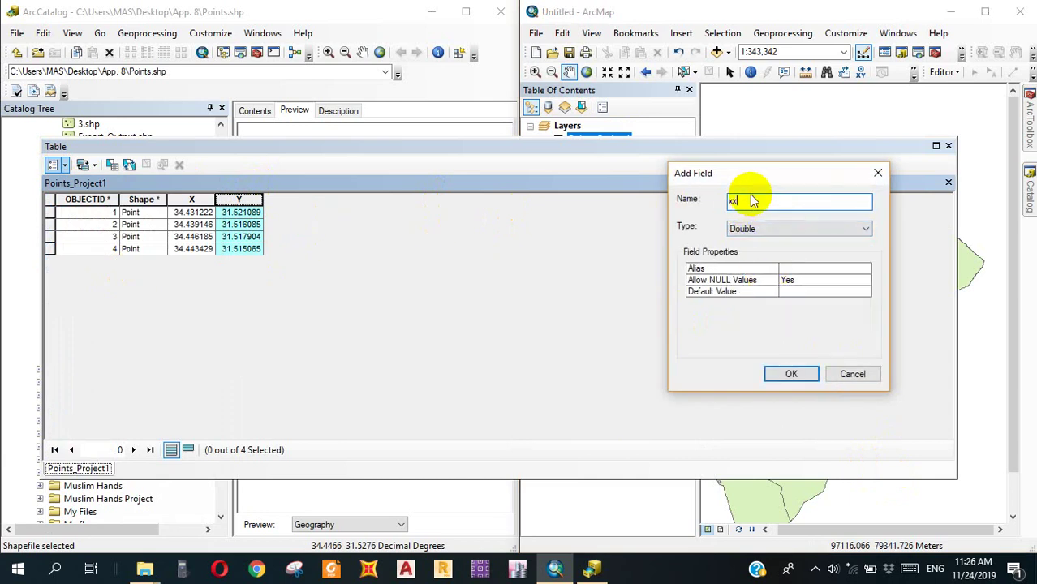
pyautogui.click(791, 374)
# Add a Double field named yy to the Points_Project1 attribute table.
pyautogui.click(65, 164)
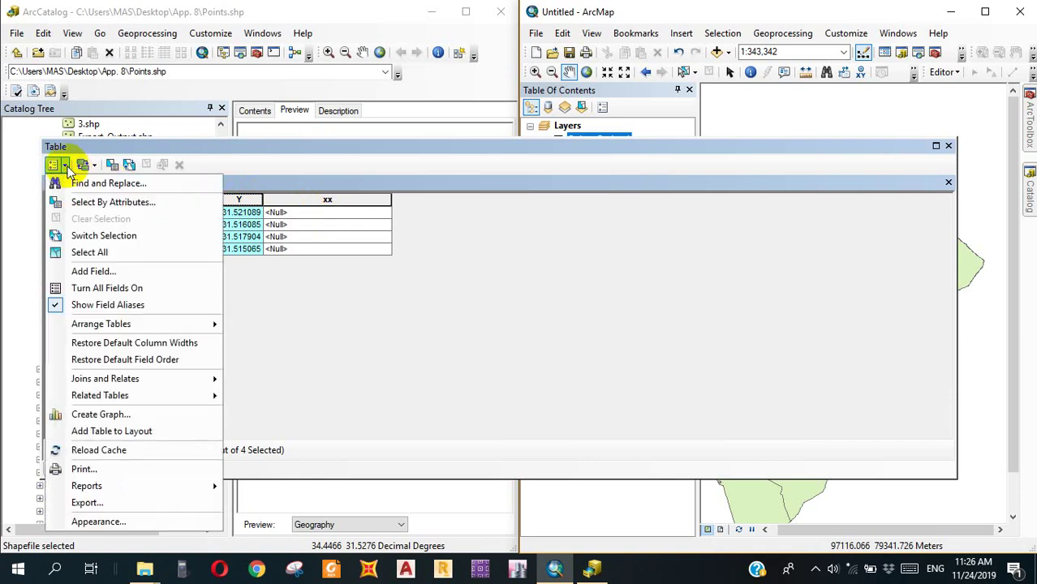
pyautogui.click(93, 271)
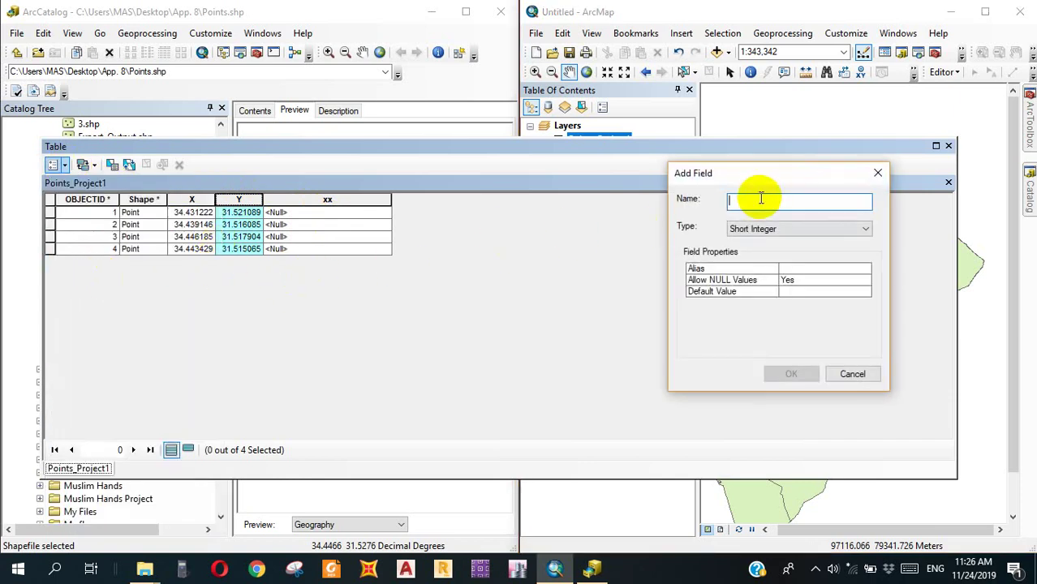
pyautogui.write('yy')
pyautogui.click(781, 230)
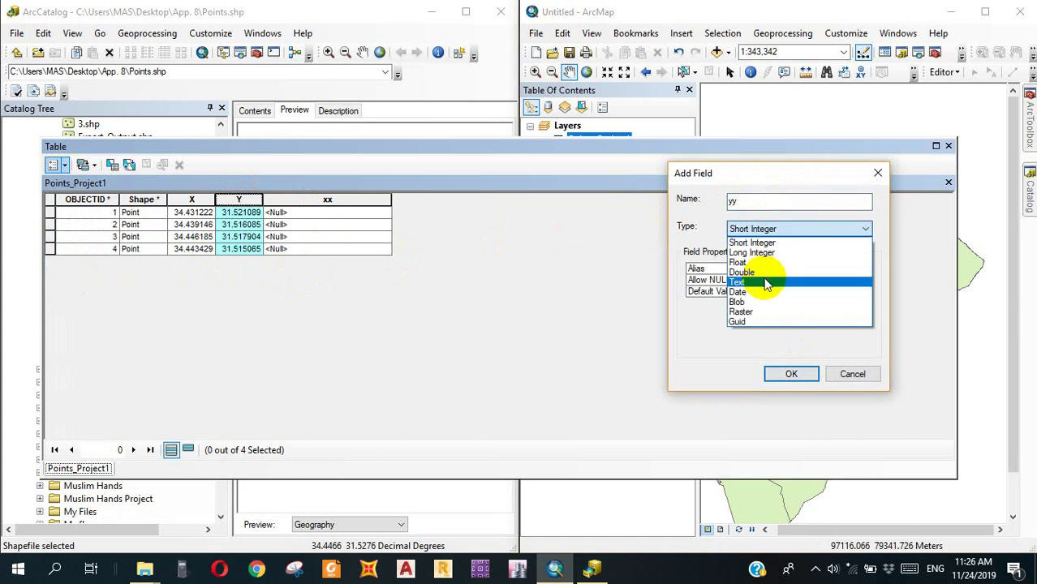
pyautogui.click(758, 273)
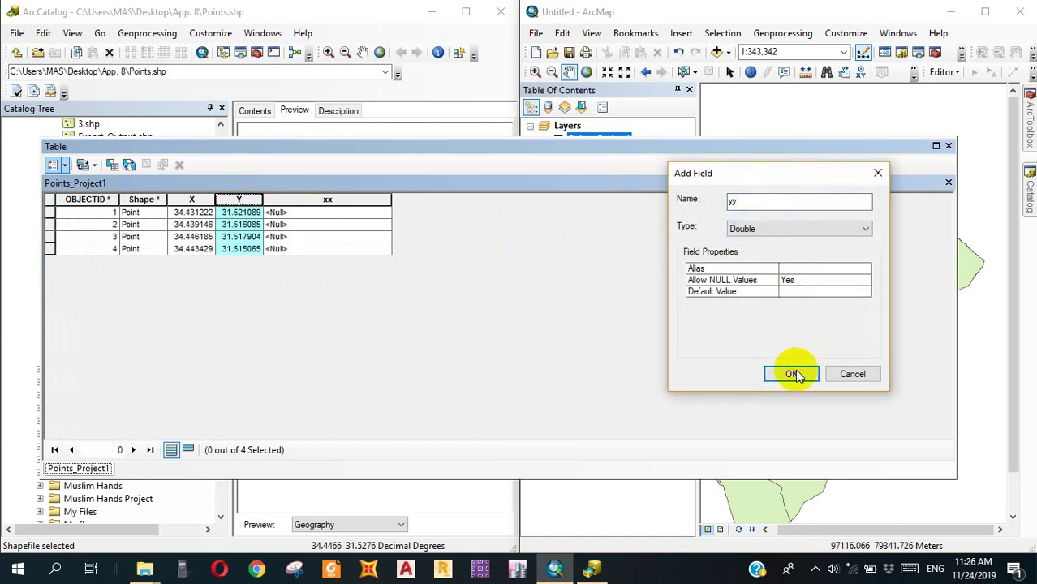
pyautogui.click(791, 374)
# Calculate the xx field as X Coordinate of Point in meters, using the data source's Palestine 1923 Israel CS Grid system.
pyautogui.rightClick(329, 202)
pyautogui.click(410, 316)
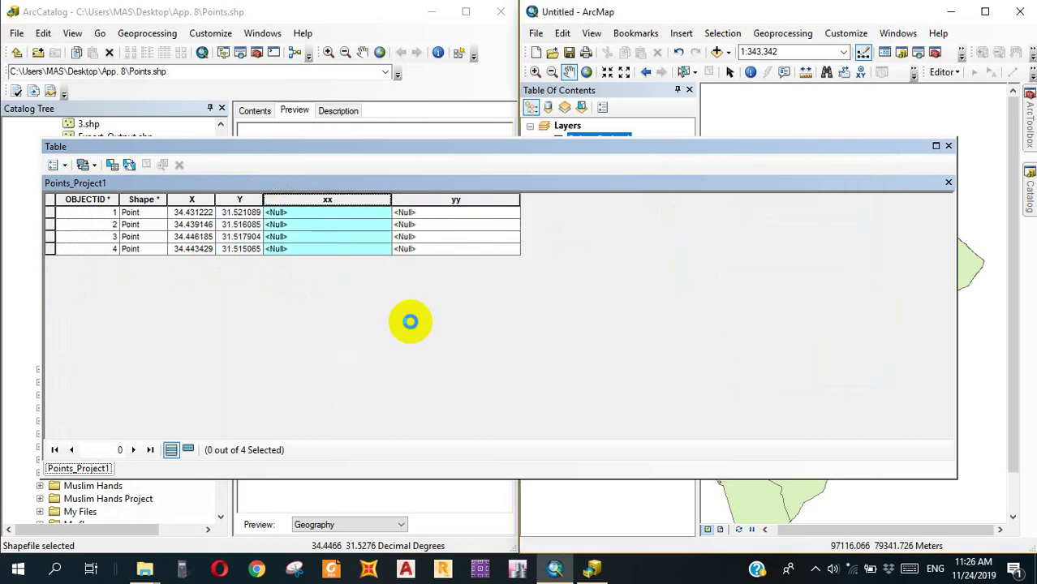
pyautogui.click(738, 321)
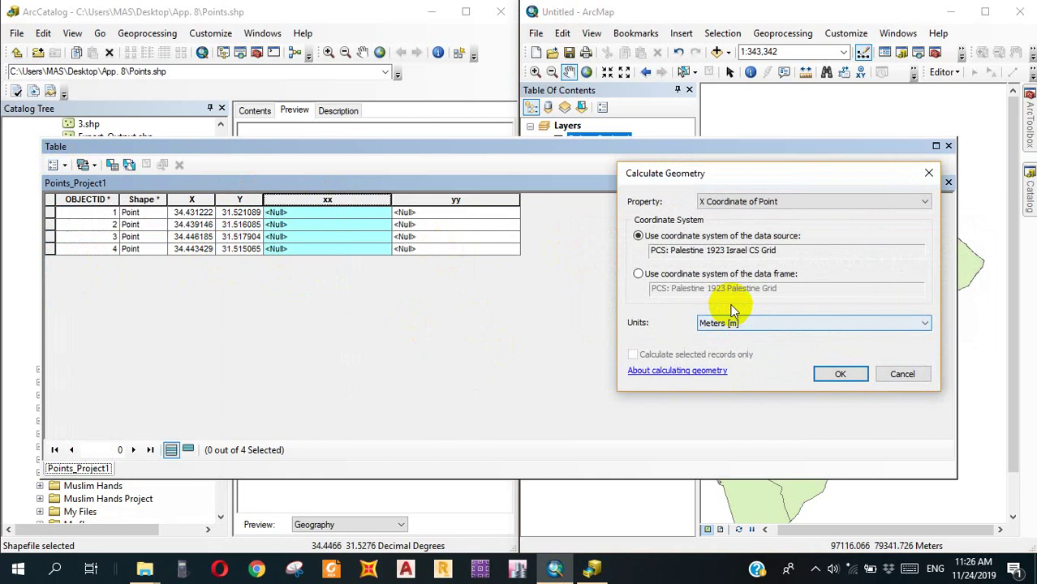
pyautogui.click(775, 206)
pyautogui.click(734, 214)
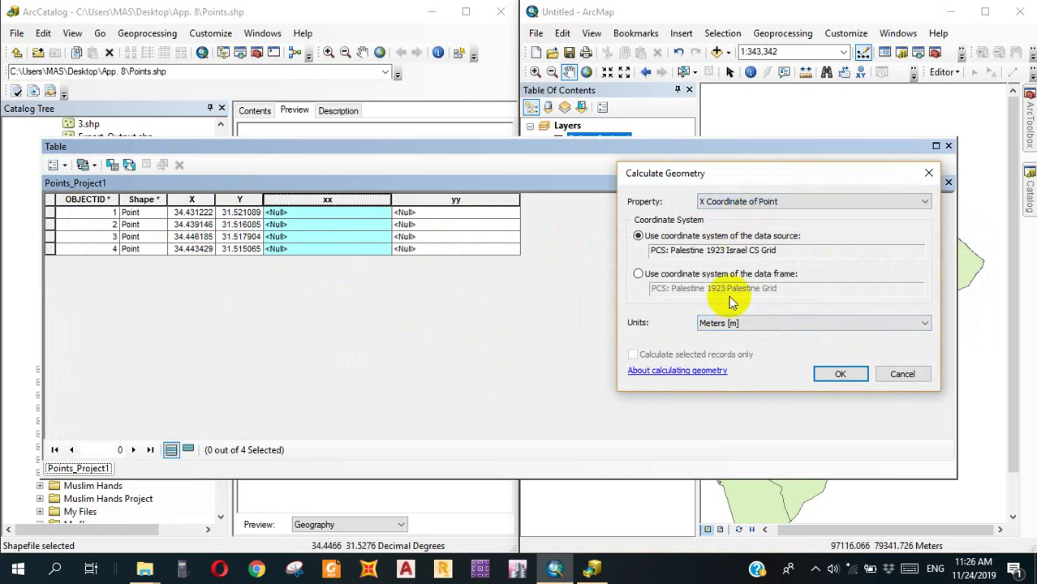
pyautogui.moveTo(703, 174); pyautogui.dragTo(468, 147)
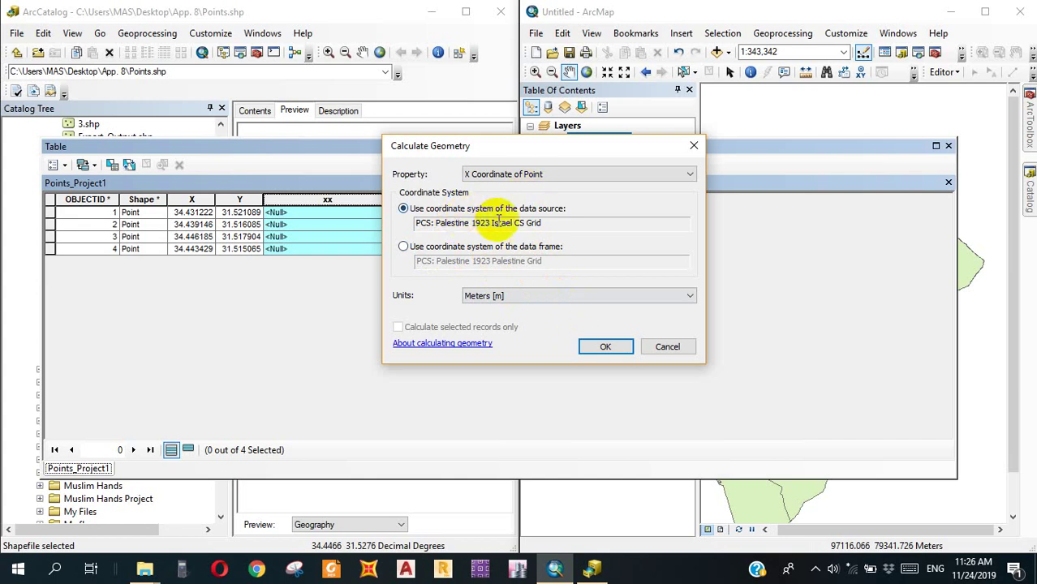
pyautogui.click(574, 295)
pyautogui.click(605, 346)
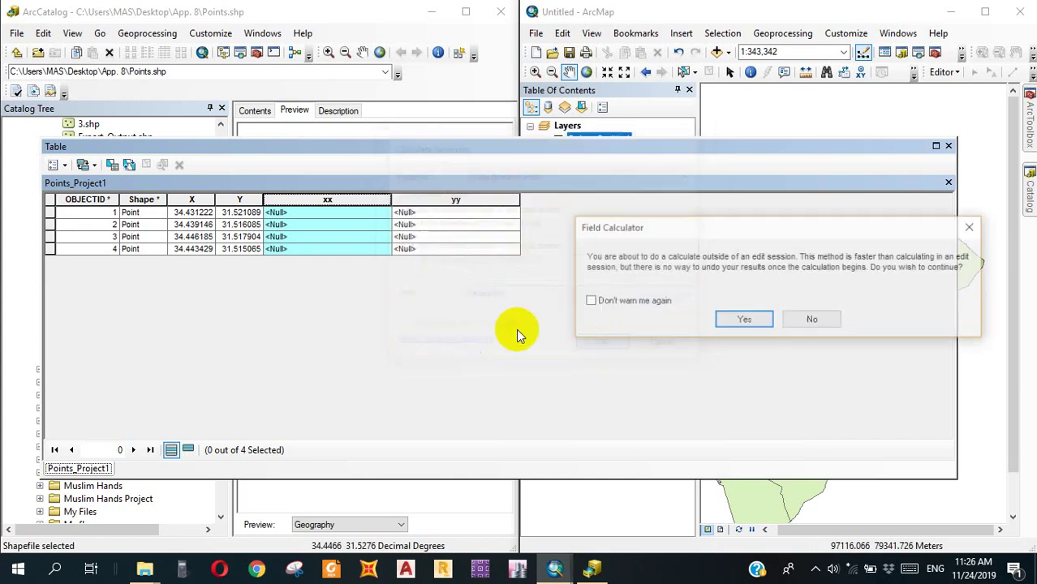
pyautogui.click(732, 317)
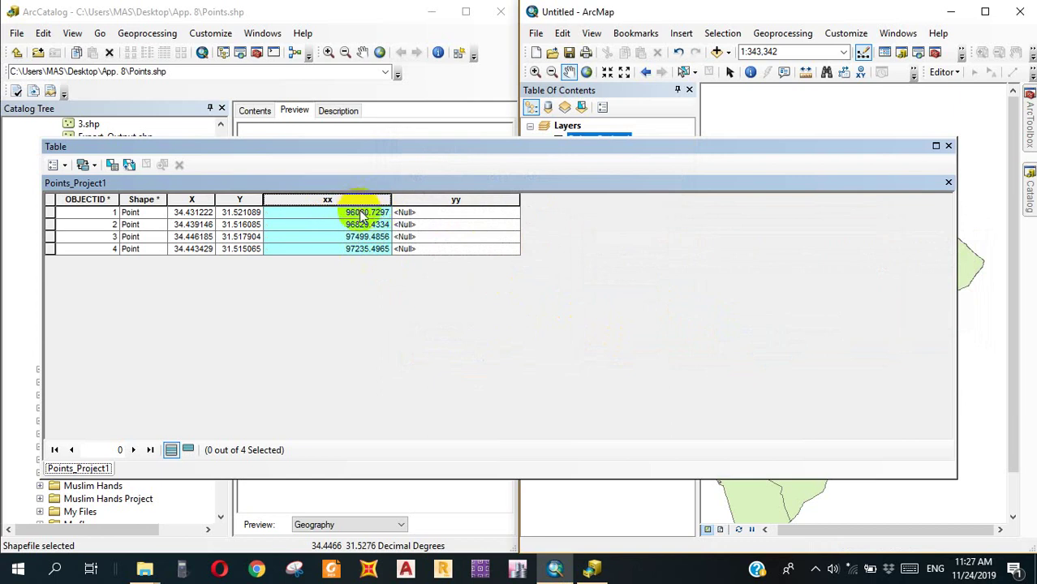
# Calculate the yy field as Y Coordinate of Point in meters, using the data source's coordinate system.
pyautogui.click(457, 200)
pyautogui.rightClick(458, 200)
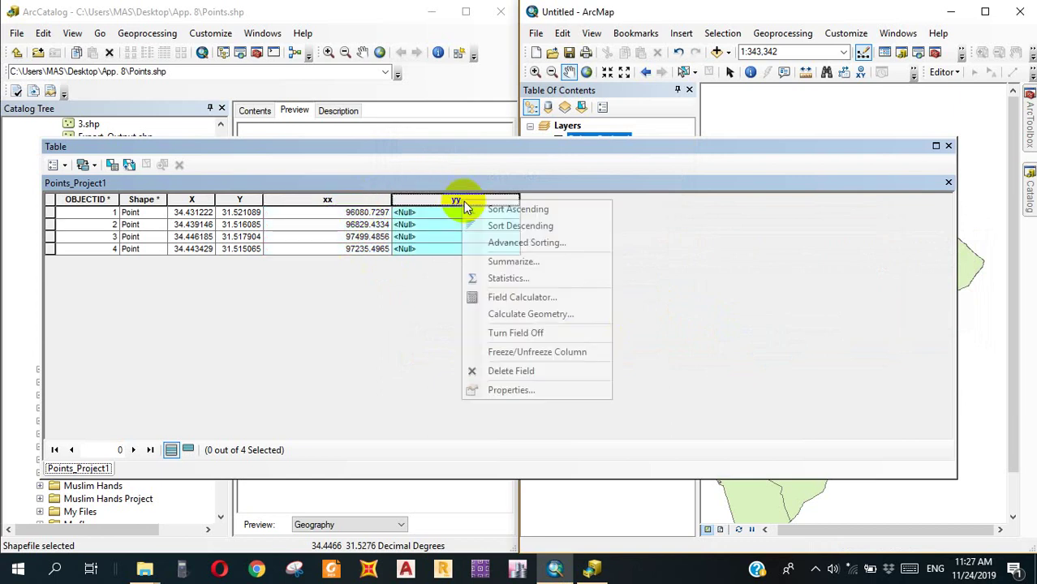
pyautogui.click(552, 311)
pyautogui.click(744, 319)
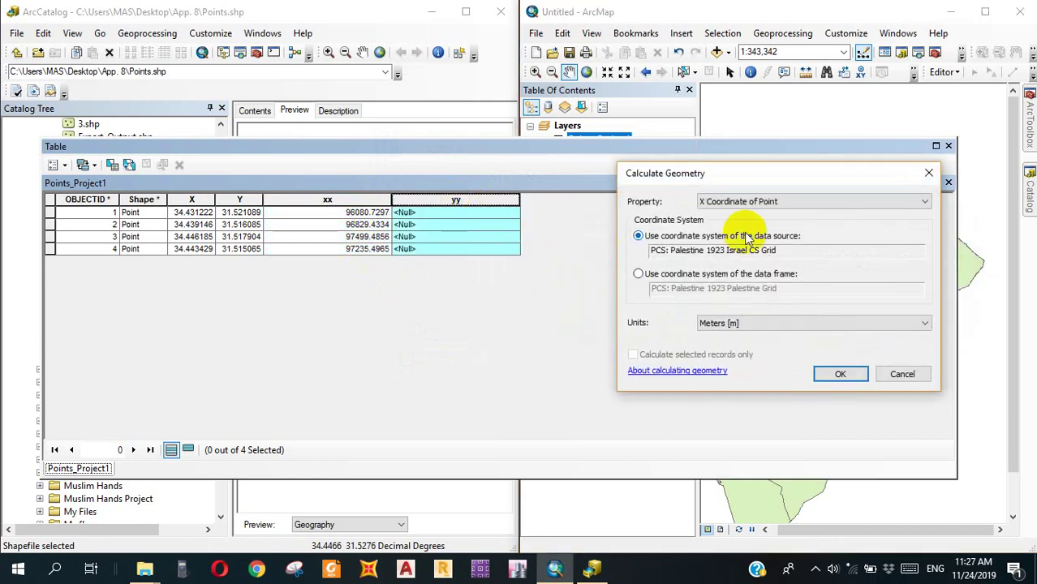
pyautogui.click(767, 201)
pyautogui.click(763, 213)
pyautogui.click(759, 201)
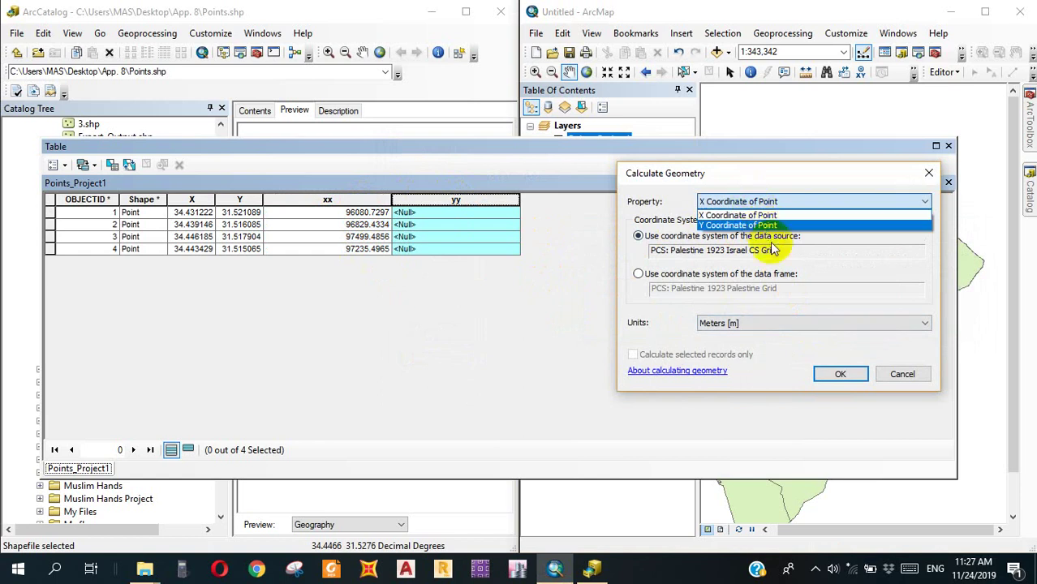
pyautogui.click(767, 225)
pyautogui.click(835, 374)
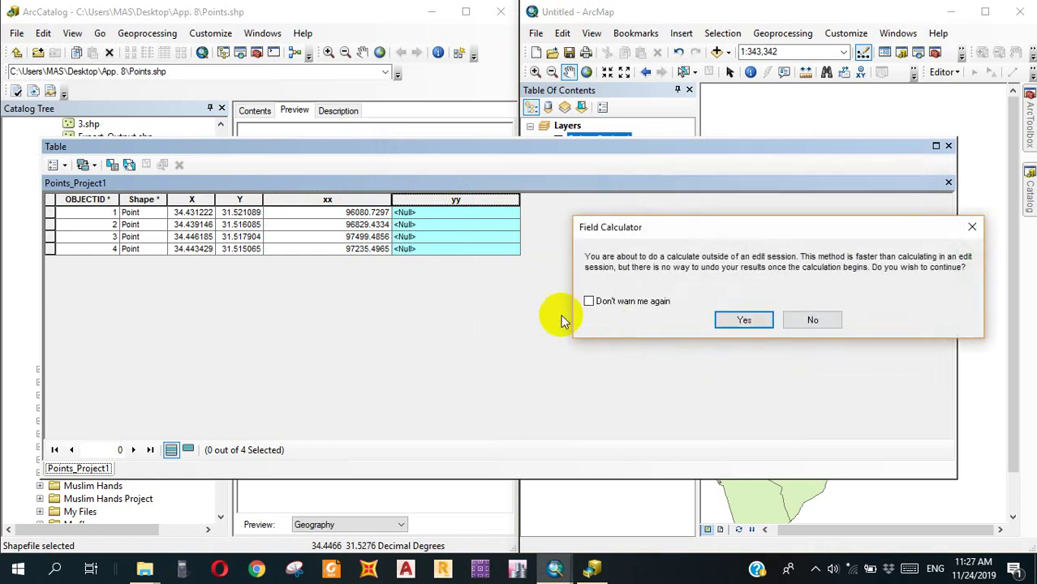
pyautogui.click(742, 317)
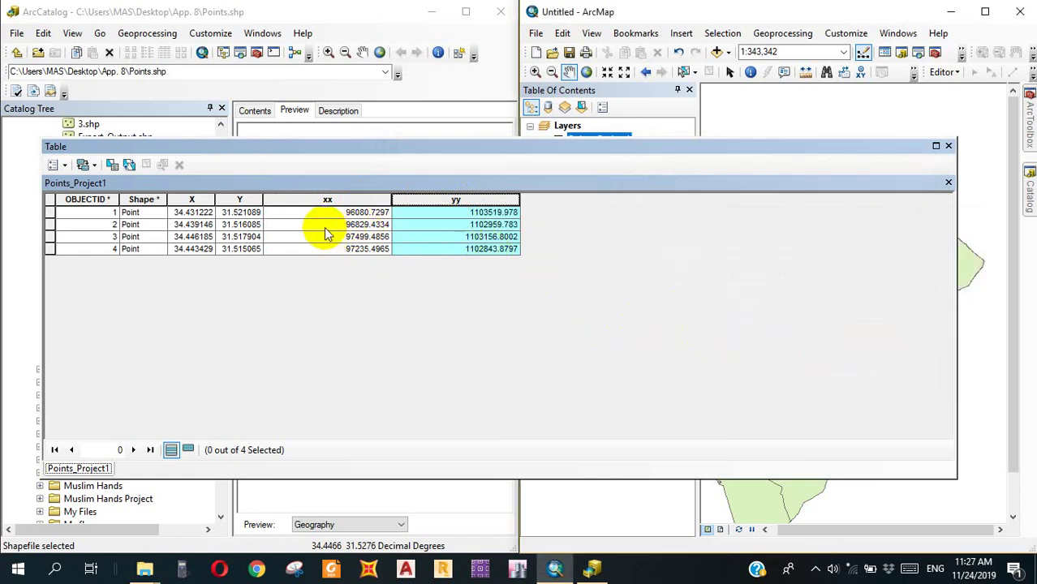
# Select the first Points_Project1 record, check its location on the map, and close the attribute table.
pyautogui.click(49, 212)
pyautogui.moveTo(612, 154); pyautogui.dragTo(425, 65)
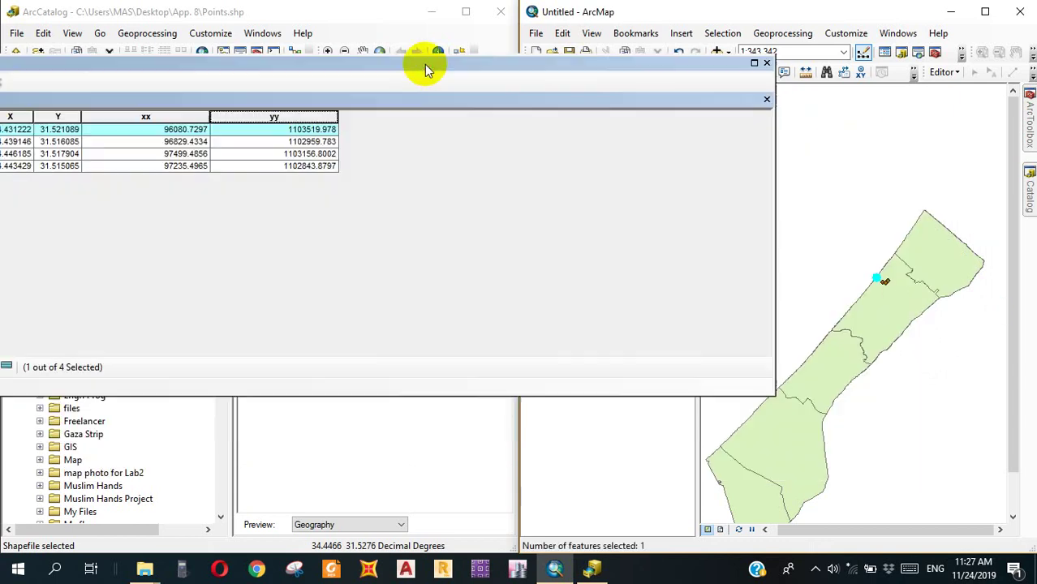
pyautogui.moveTo(262, 61); pyautogui.dragTo(330, 62)
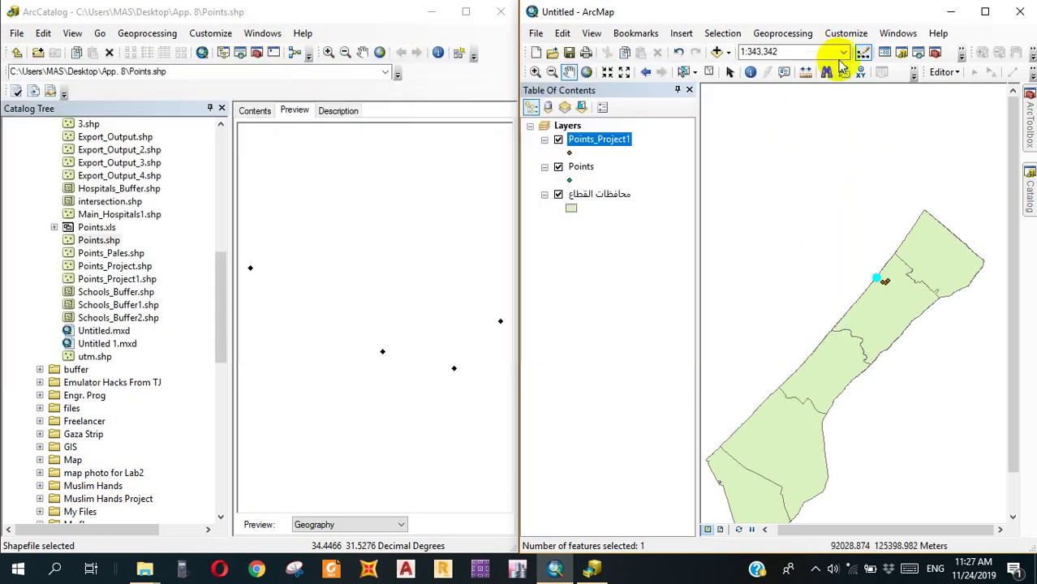
pyautogui.click(832, 62)
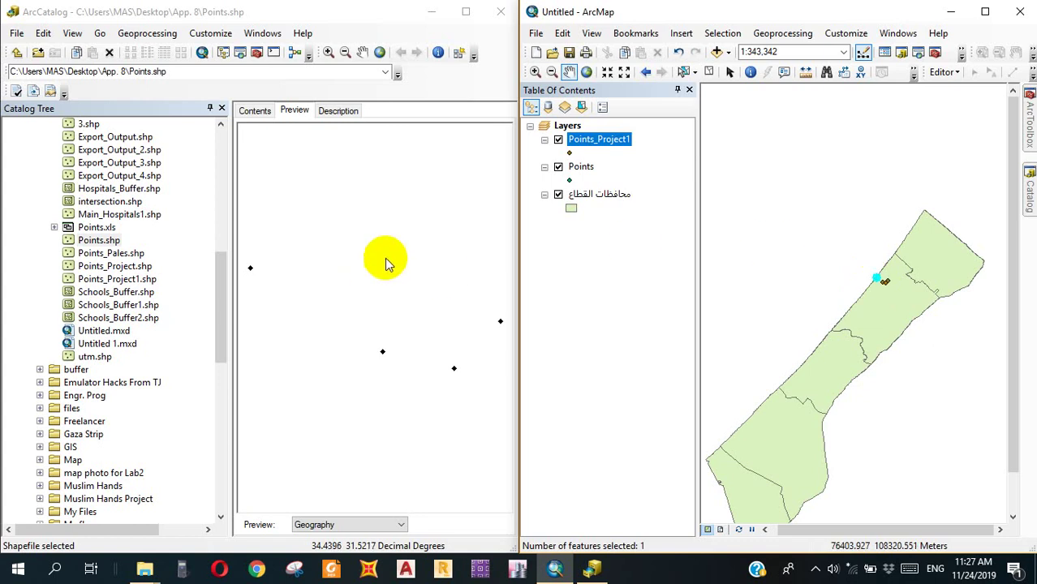
# Open the Project Raster tool from Projections and Transformations, review its Output Raster Dataset help, and close it.
pyautogui.moveTo(1031, 193)
pyautogui.moveTo(1026, 130)
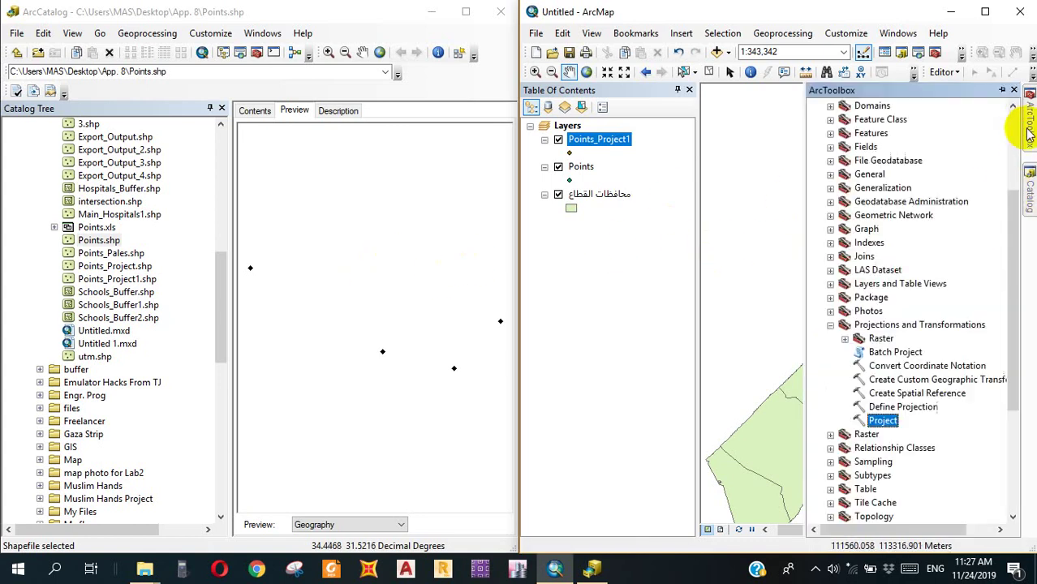
pyautogui.click(845, 339)
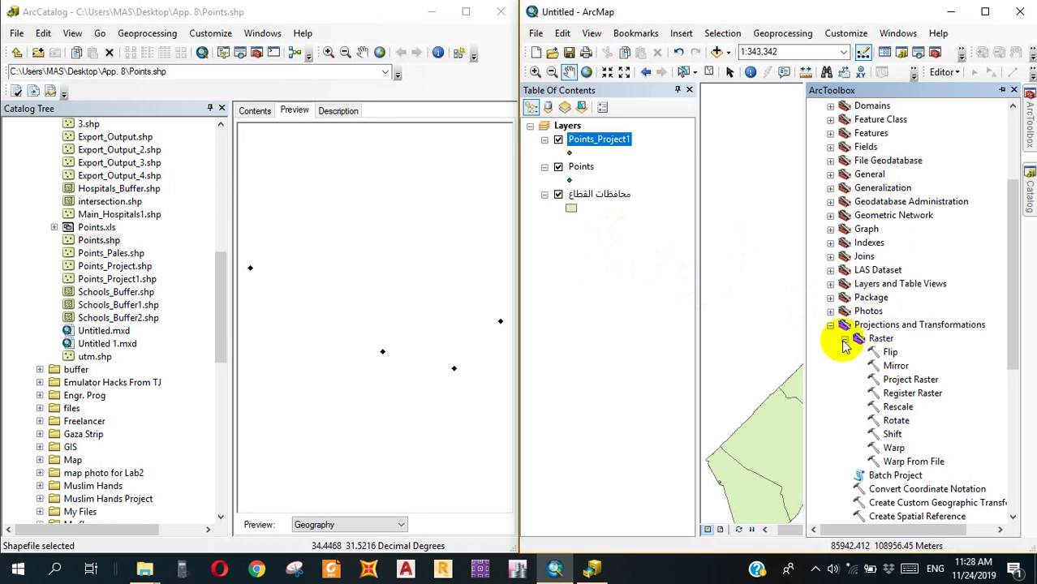
pyautogui.click(903, 381)
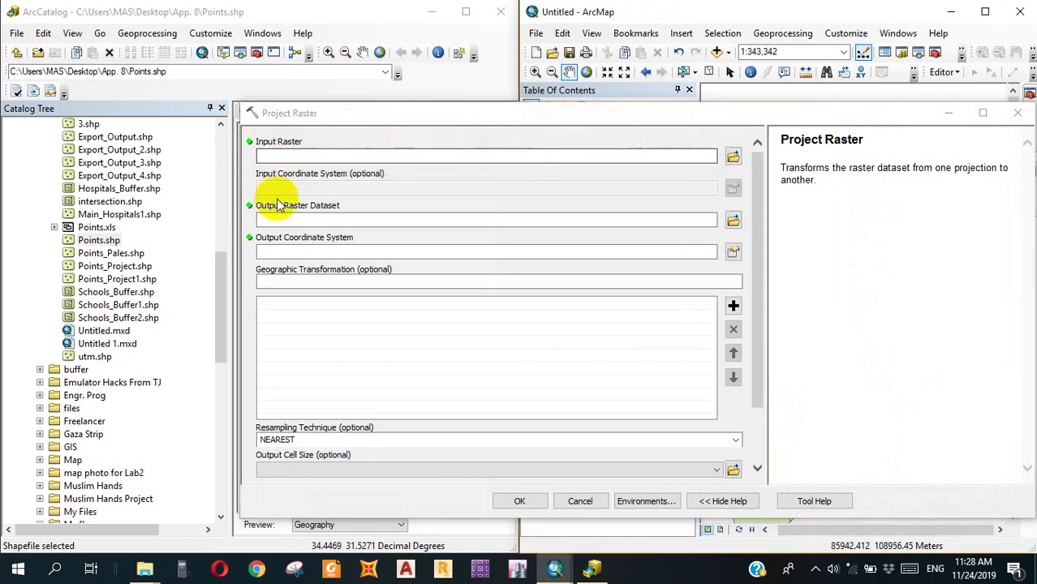
pyautogui.click(315, 221)
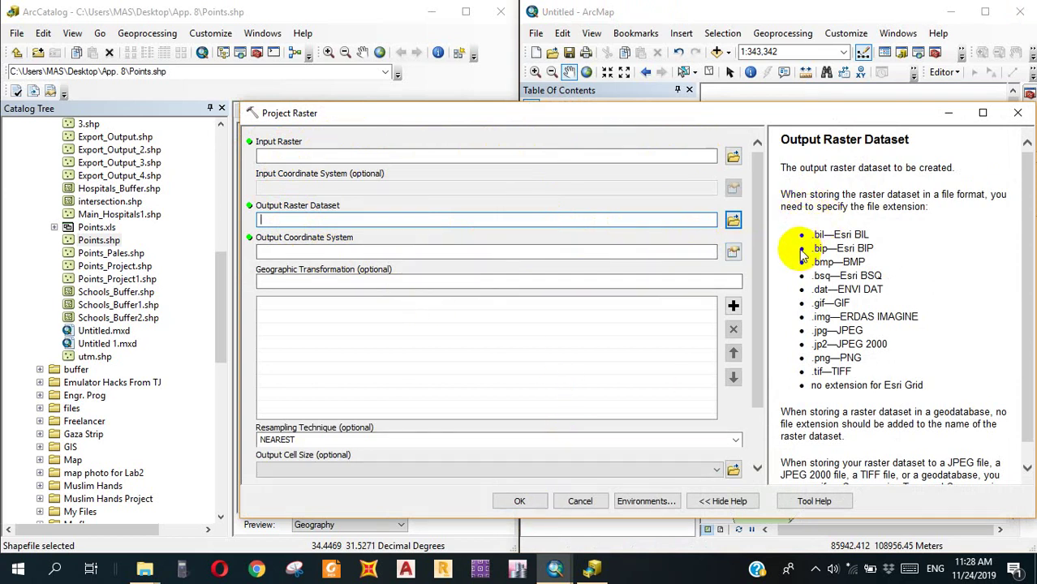
pyautogui.click(1018, 114)
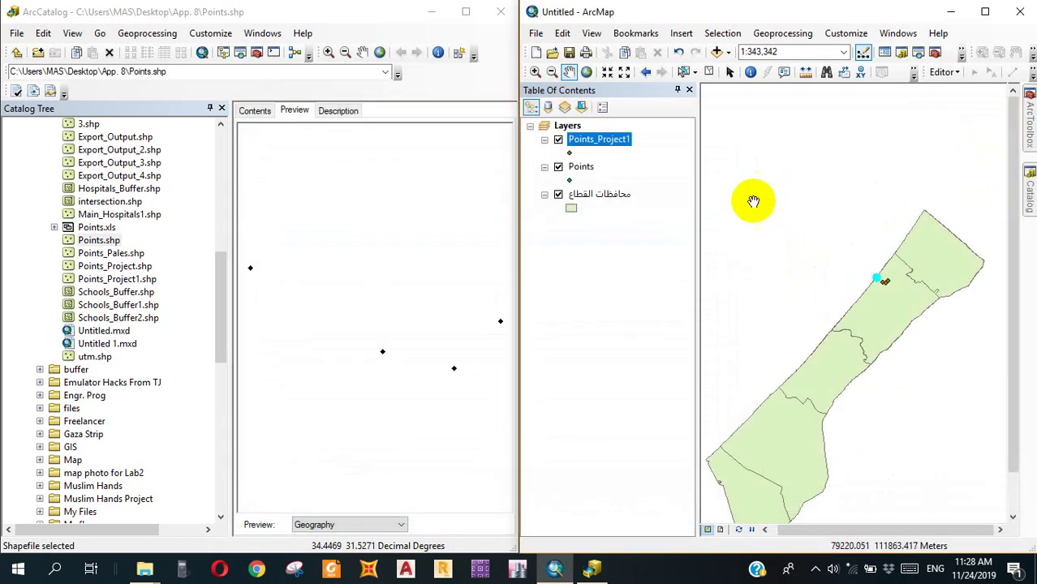
# Review the XY coordinate system in the properties of Points.shp in ArcCatalog, and close the properties.
pyautogui.click(594, 280)
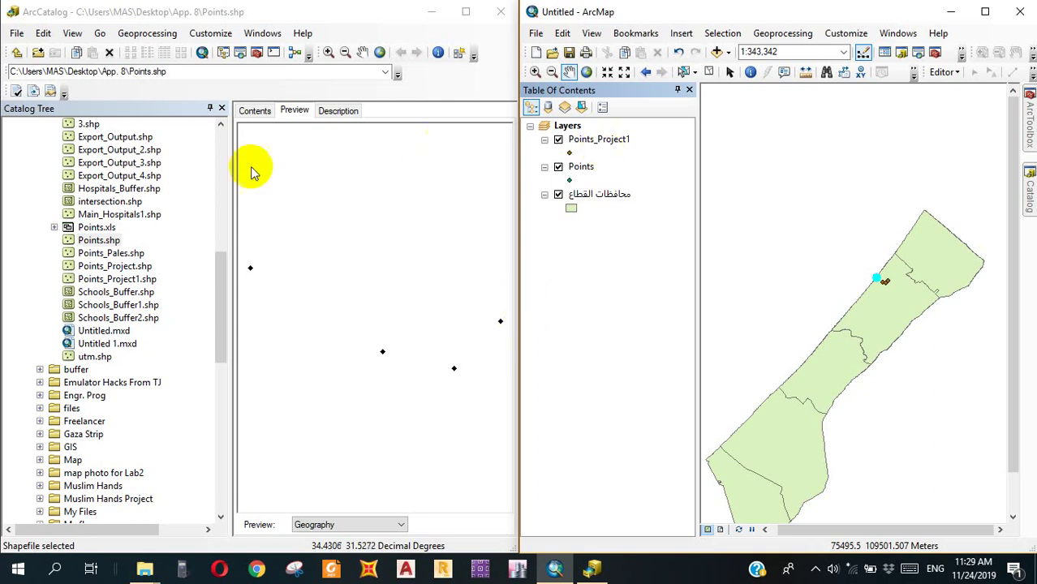
pyautogui.rightClick(91, 242)
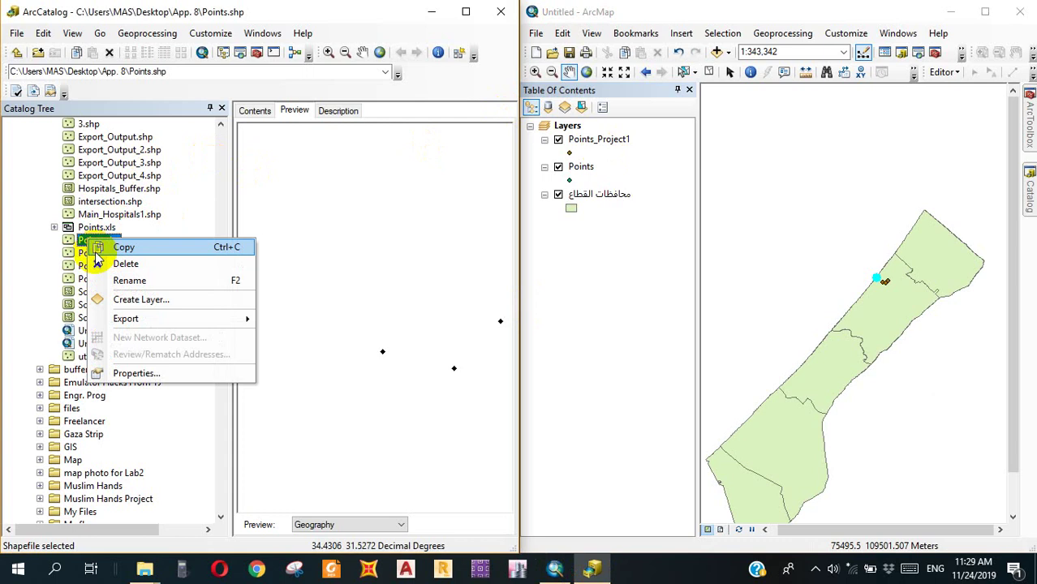
pyautogui.click(132, 370)
pyautogui.click(208, 318)
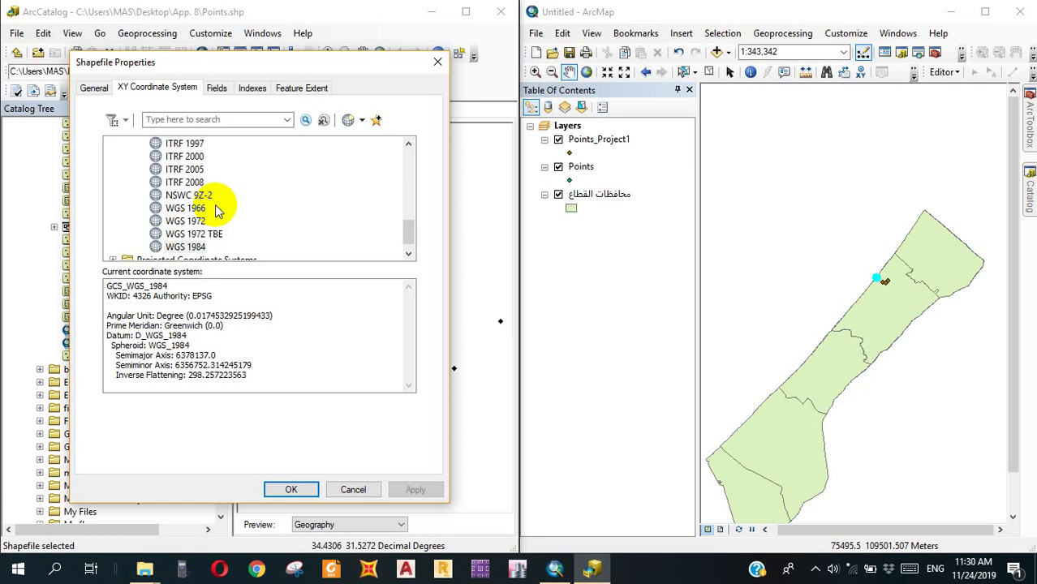
pyautogui.click(437, 62)
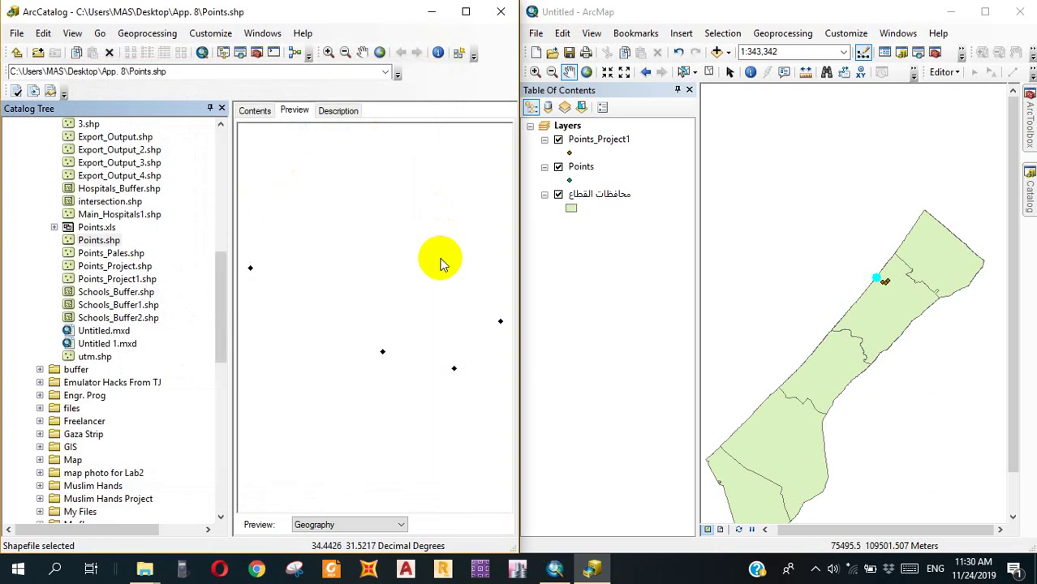
pyautogui.moveTo(378, 278); pyautogui.dragTo(428, 290)
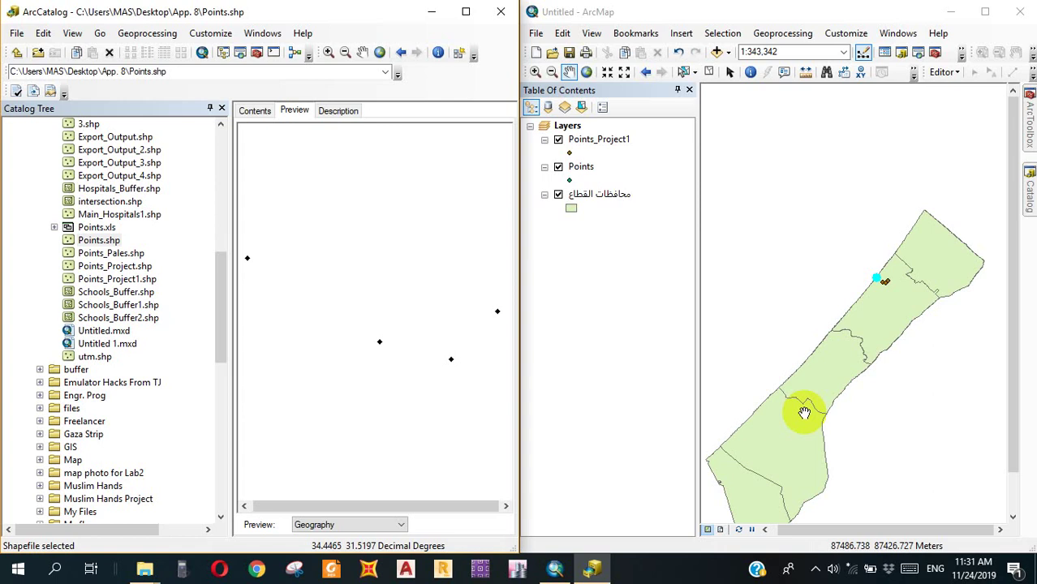
# Close ArcMap without saving changes, close ArcCatalog, and refresh the This PC folder view.
pyautogui.moveTo(768, 12); pyautogui.dragTo(773, 11)
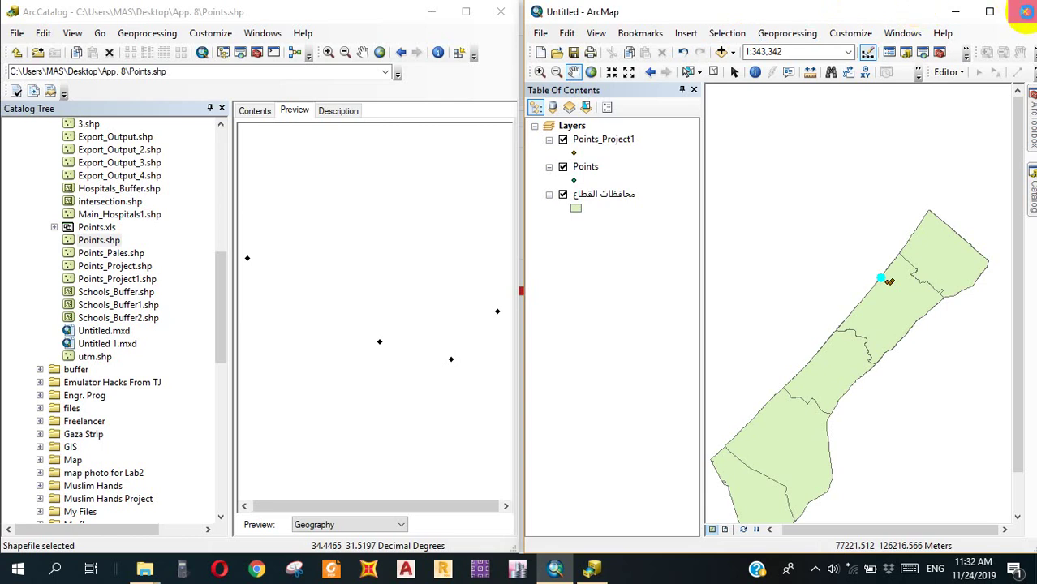
pyautogui.click(1024, 12)
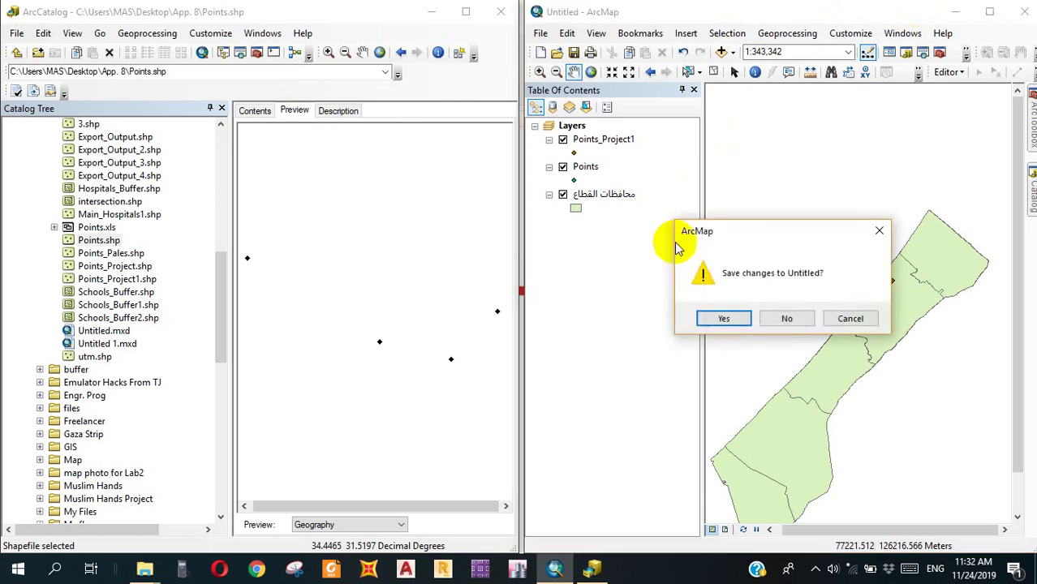
pyautogui.click(786, 323)
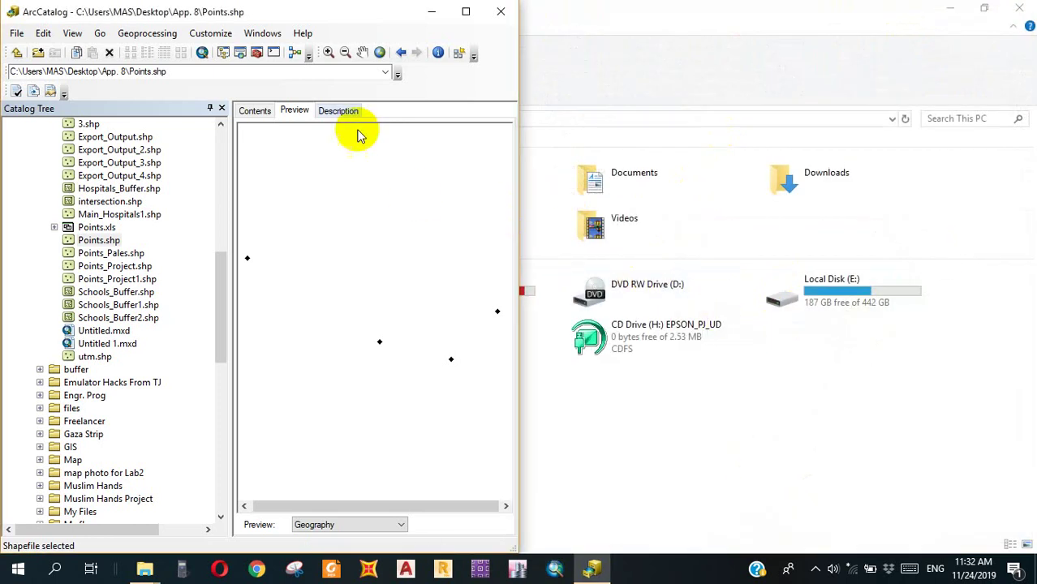
pyautogui.click(491, 16)
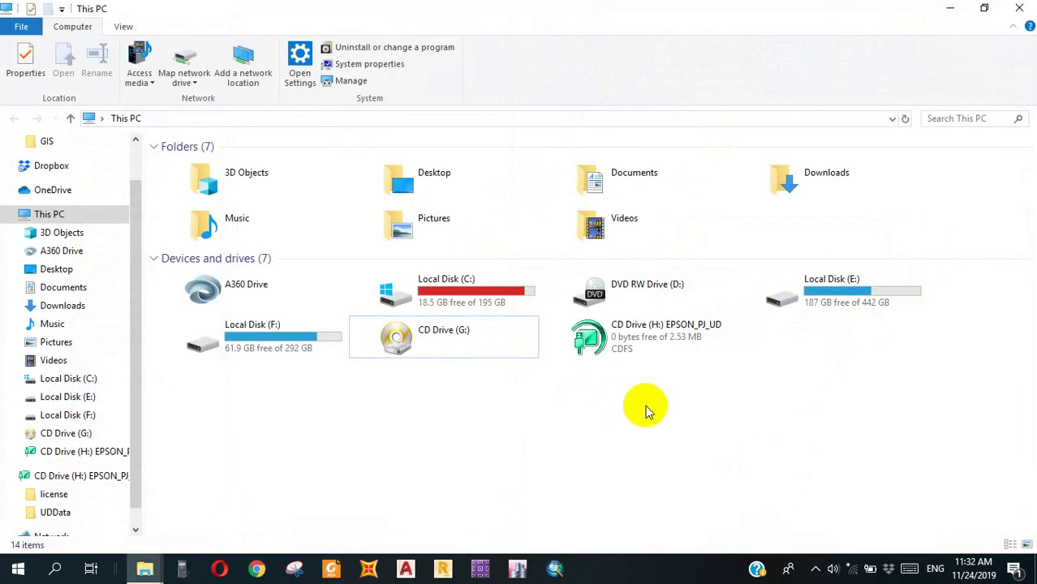
pyautogui.rightClick(651, 409)
pyautogui.click(689, 296)
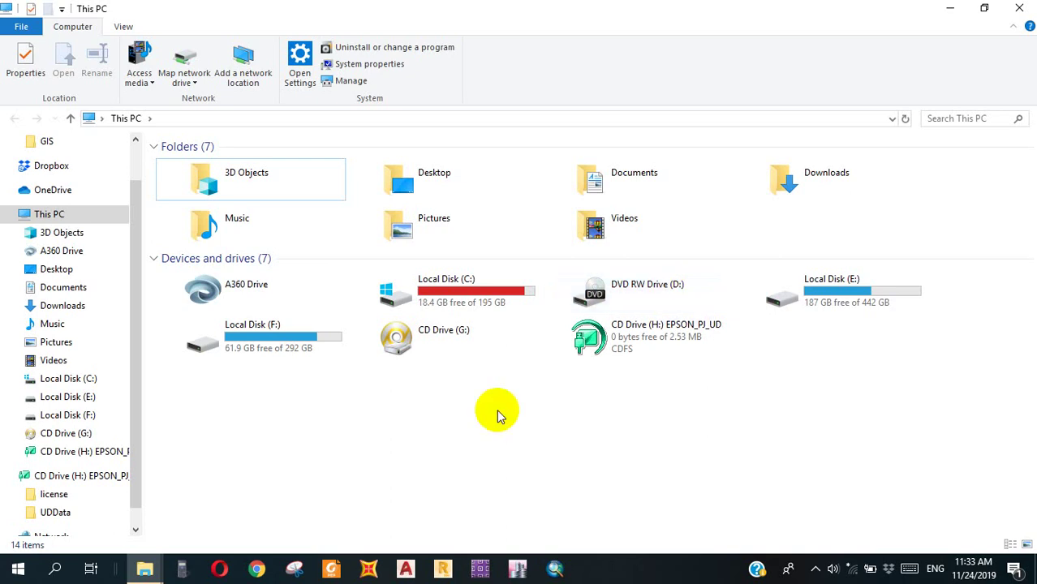
# Open the recent Gaza_tut-2015 PDF in Foxit Reader.
pyautogui.click(330, 569)
pyautogui.rightClick(339, 571)
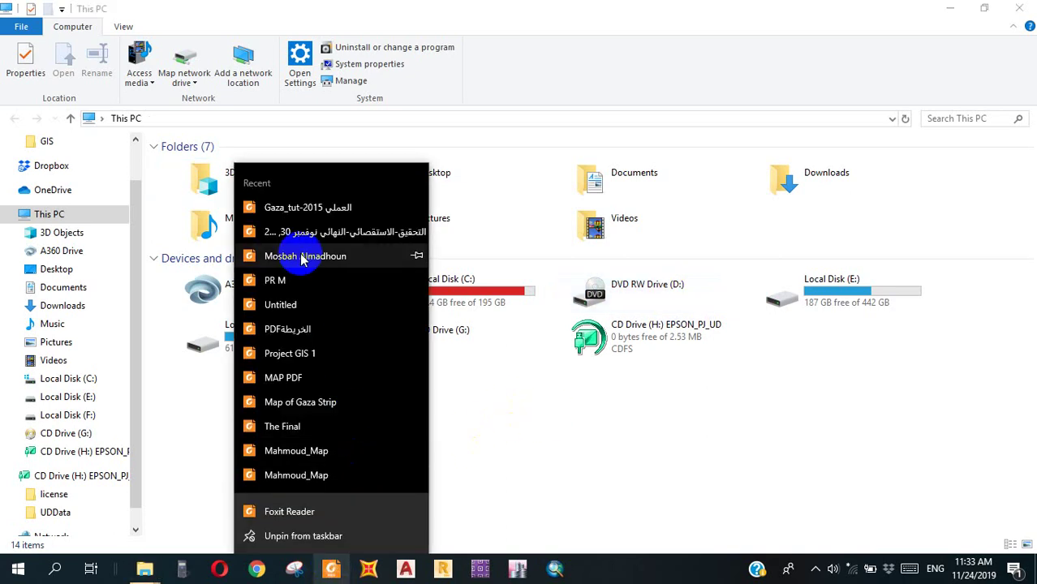
pyautogui.click(272, 144)
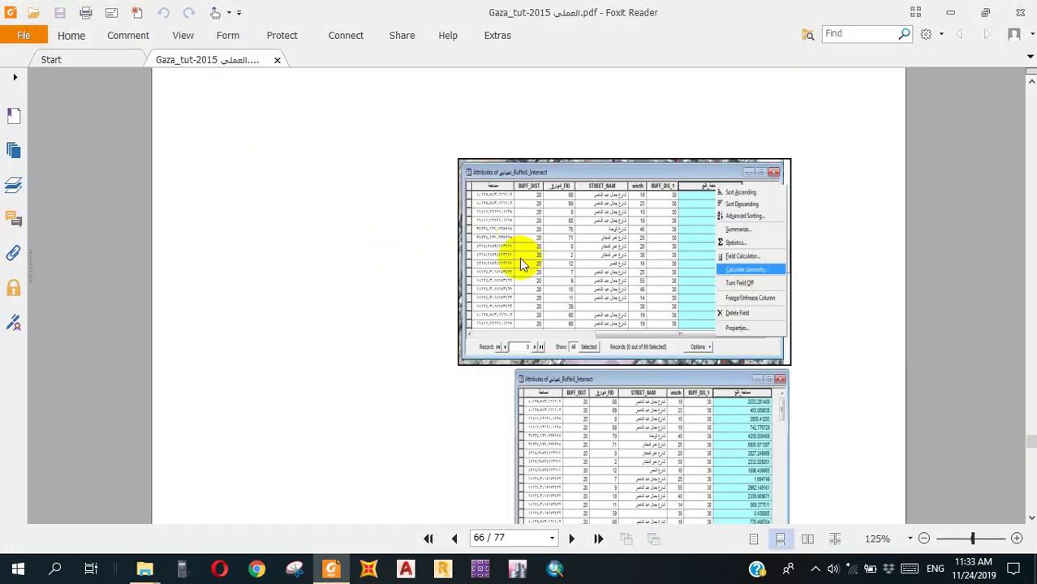
# Find the section on buffering the streets layer on page 57 of the PDF and examine its heading.
pyautogui.scroll(10, 520, 258)
pyautogui.scroll(9, 595, 252)
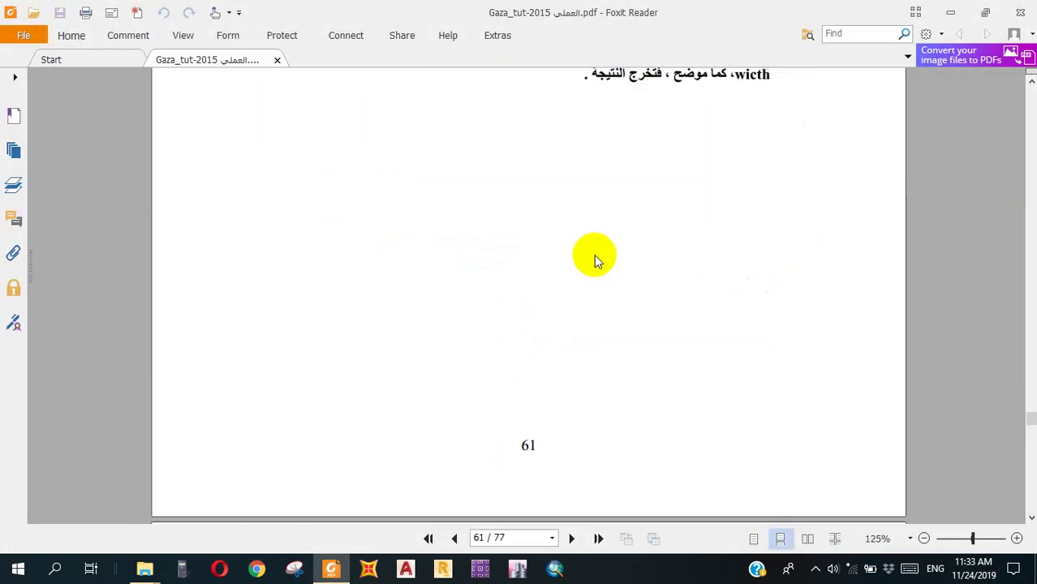
pyautogui.scroll(-5, 599, 268)
pyautogui.scroll(10, 599, 275)
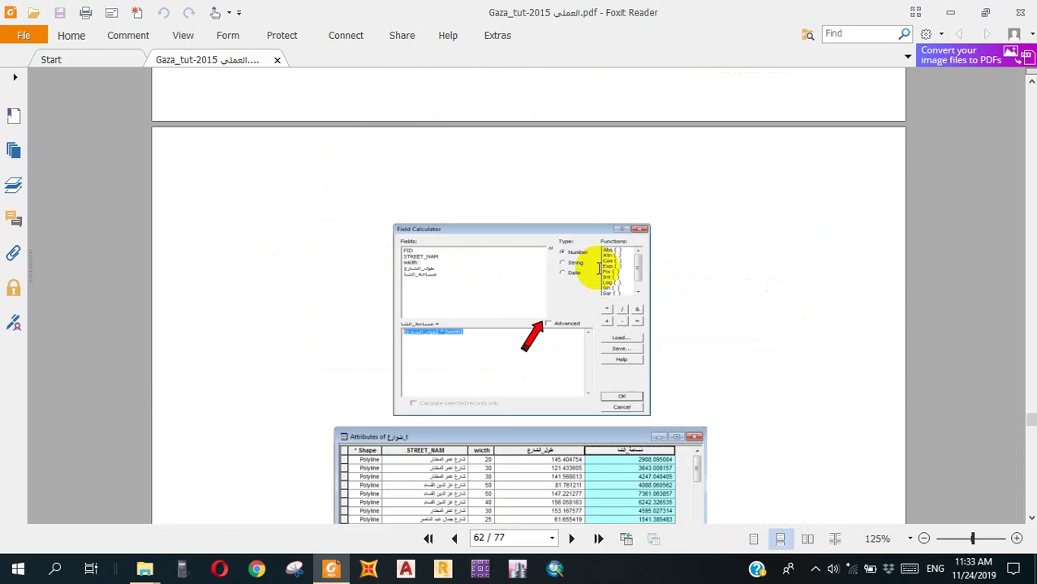
pyautogui.scroll(8, 598, 276)
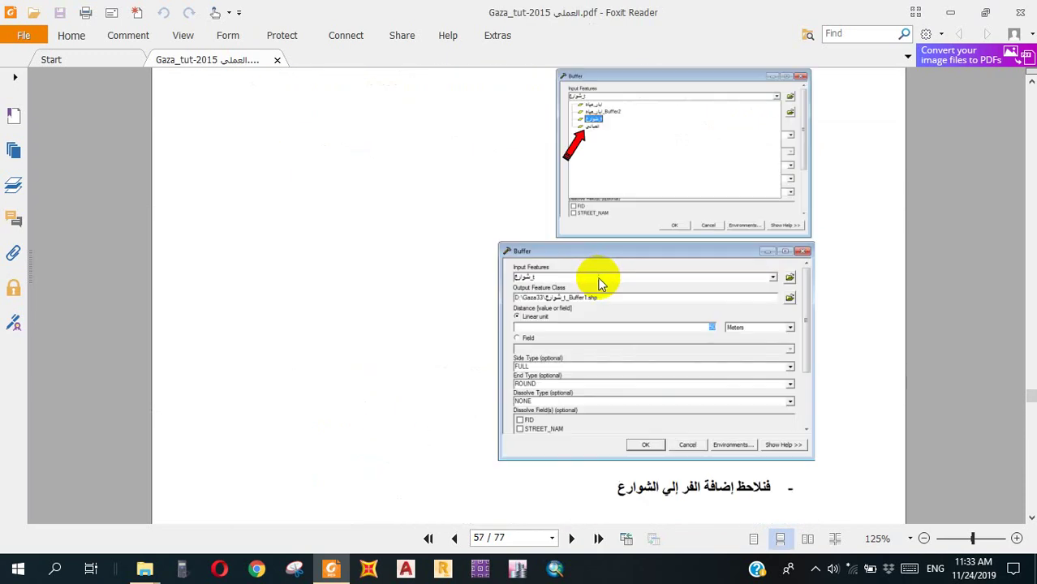
pyautogui.scroll(-2, 600, 284)
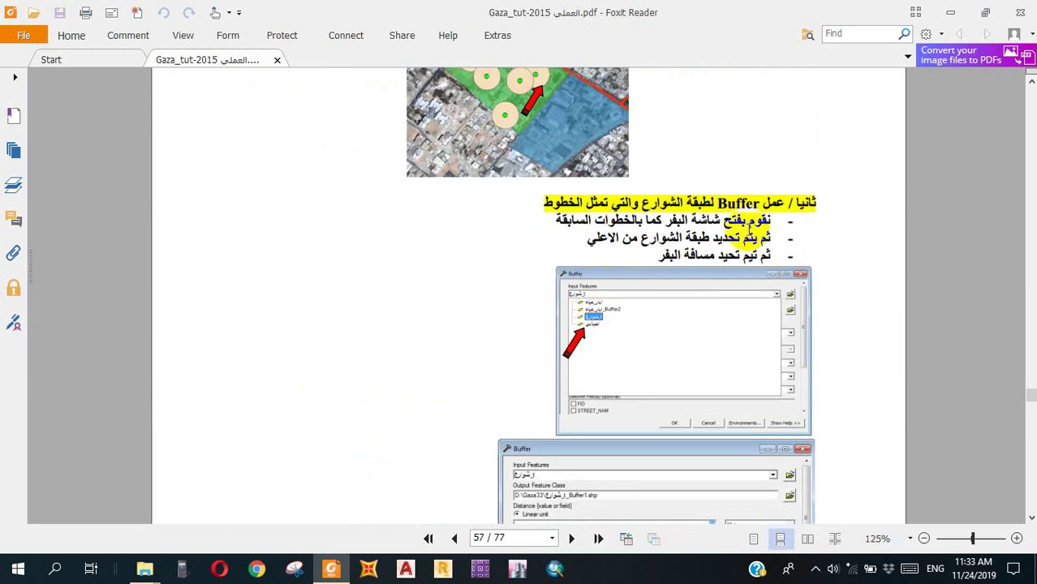
pyautogui.moveTo(759, 203); pyautogui.dragTo(712, 203)
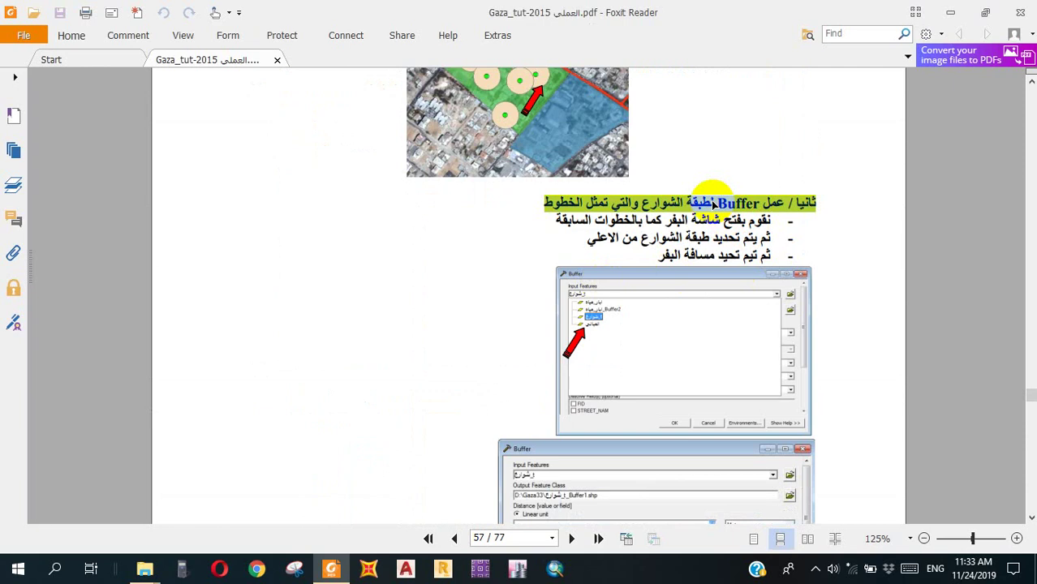